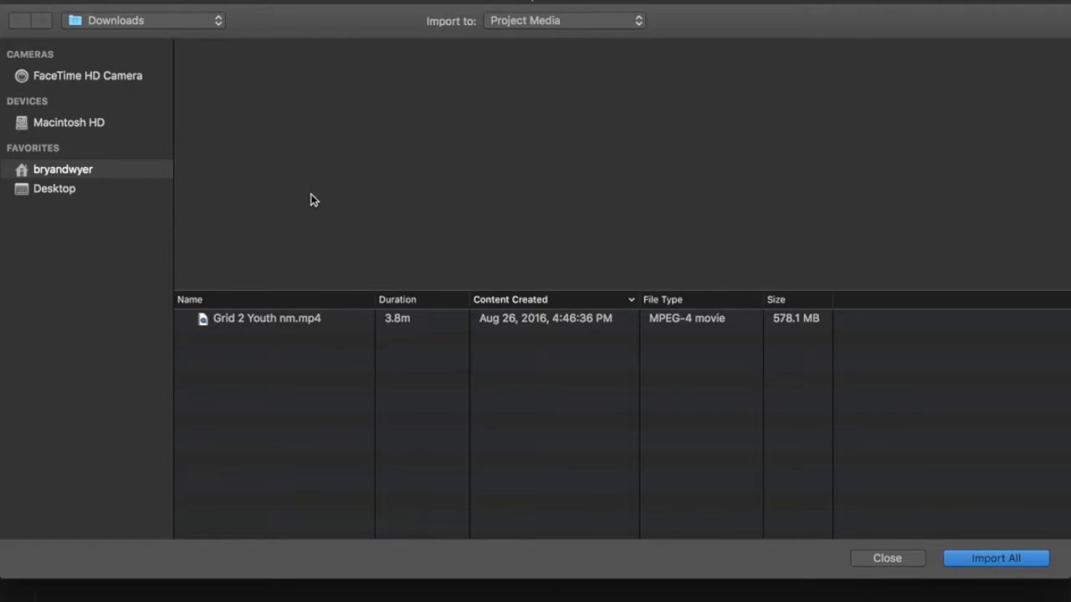
# Import Grid 2 Youth nm.mp4 from Downloads into the My Movie 4 media with Import All.
pyautogui.click(292, 318)
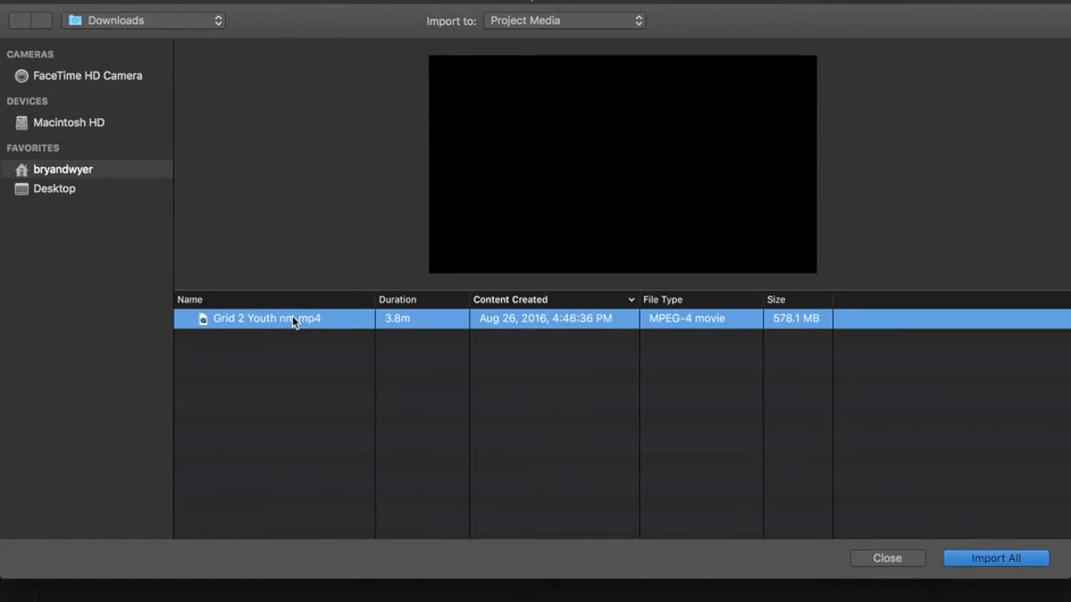
pyautogui.click(158, 21)
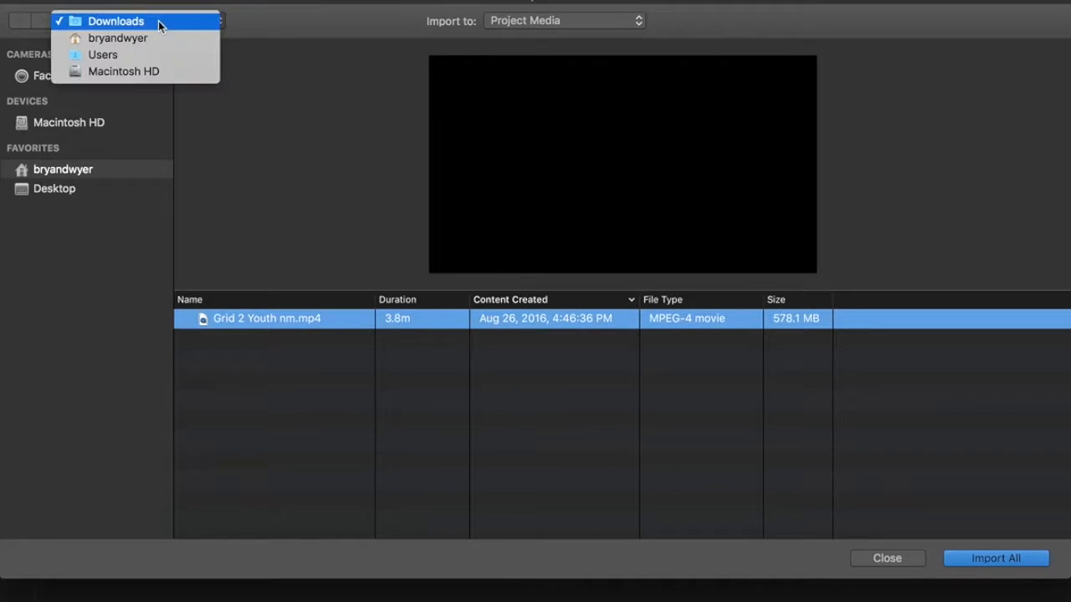
pyautogui.click(158, 21)
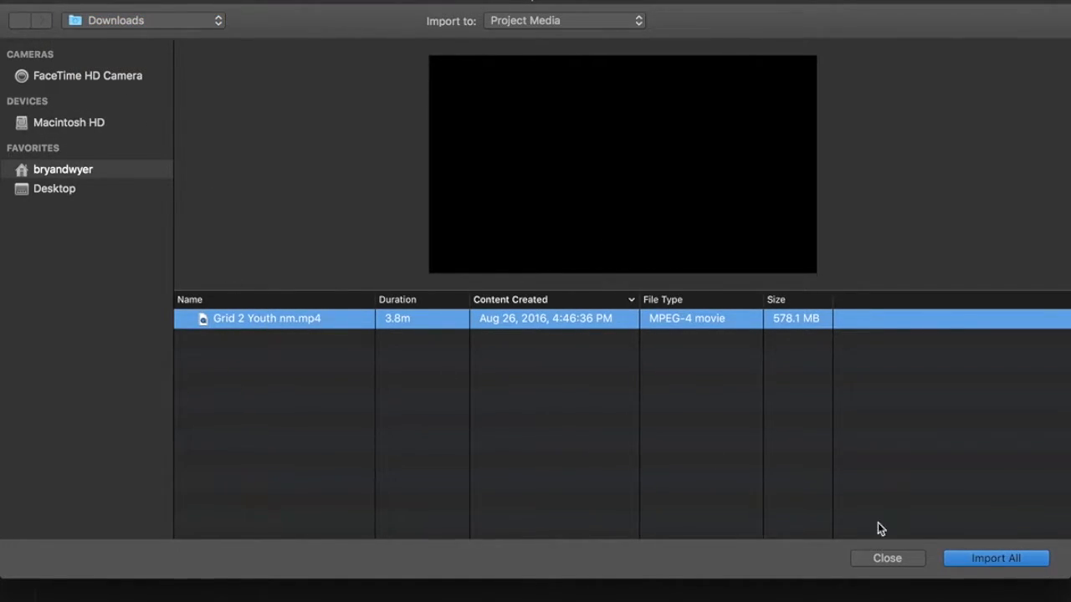
pyautogui.click(996, 558)
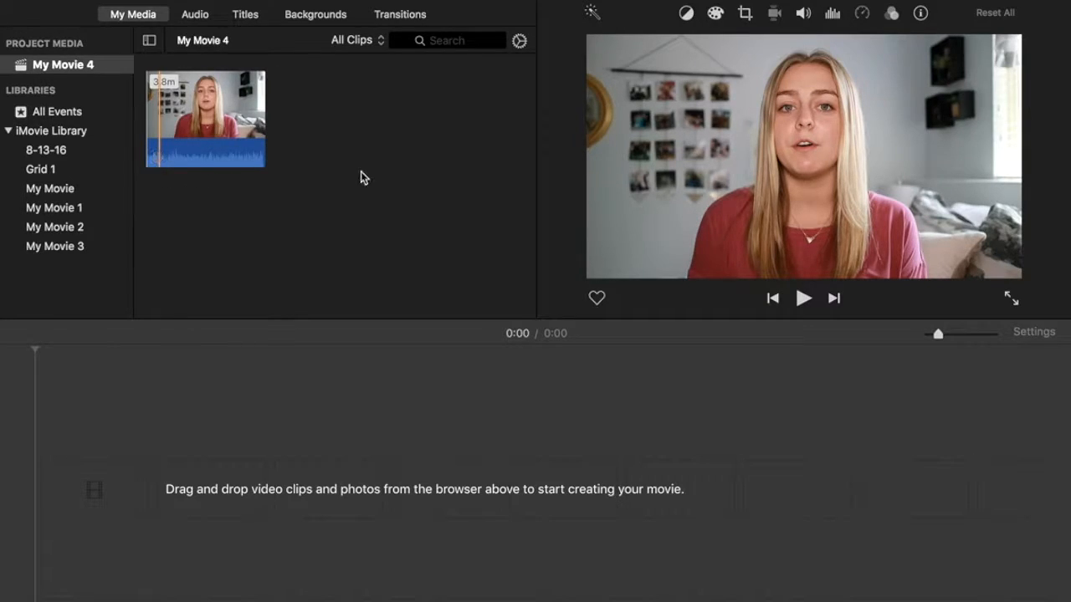
# Change the browser zoom so the Grid 2 Youth clip shows as 30-second filmstrip rows with waveforms.
pyautogui.click(520, 41)
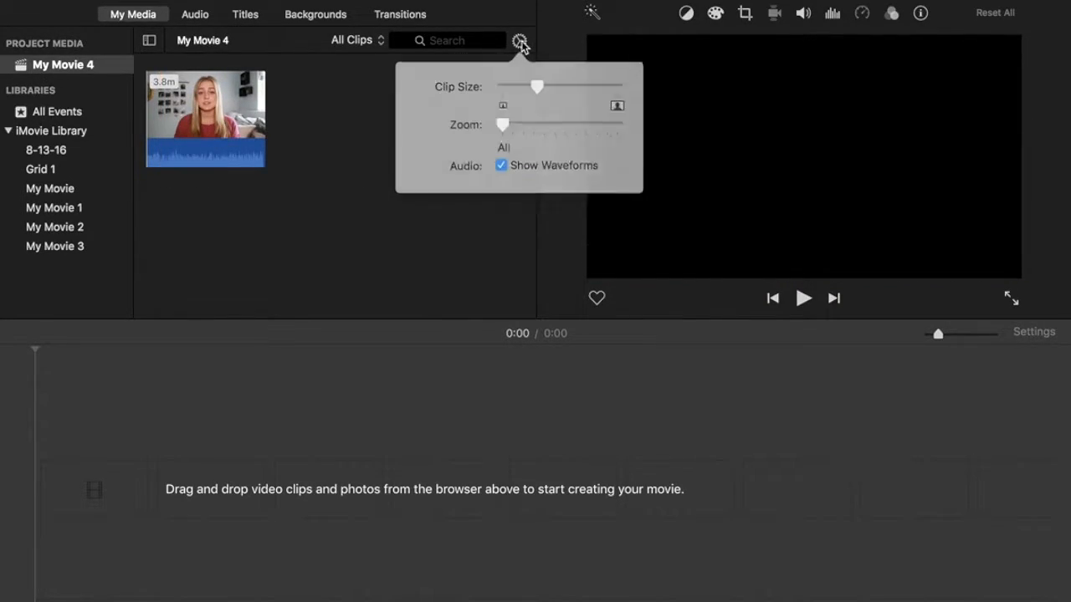
pyautogui.click(541, 124)
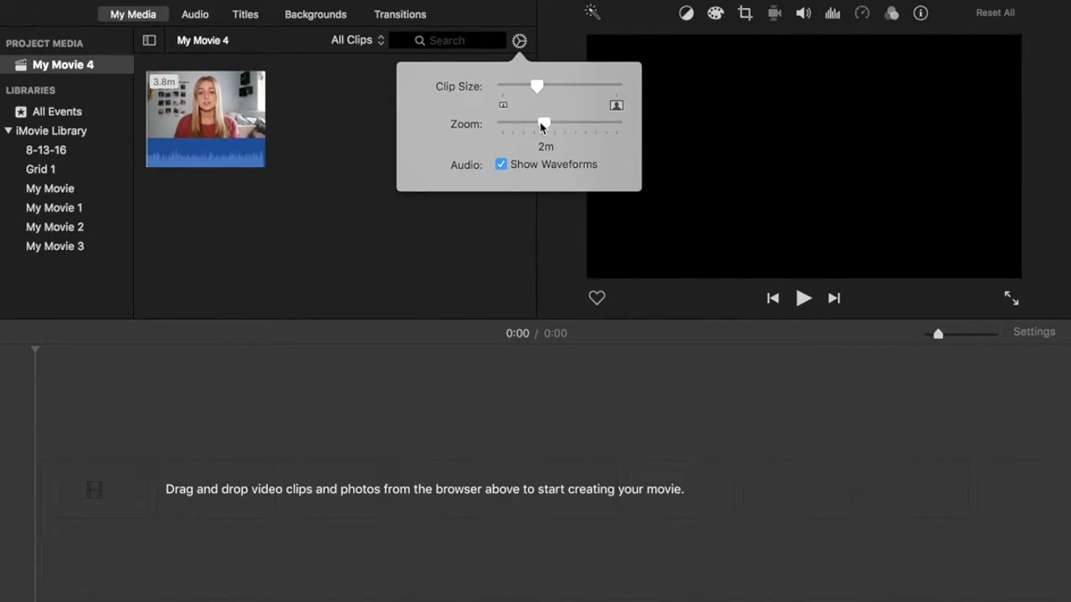
pyautogui.click(557, 123)
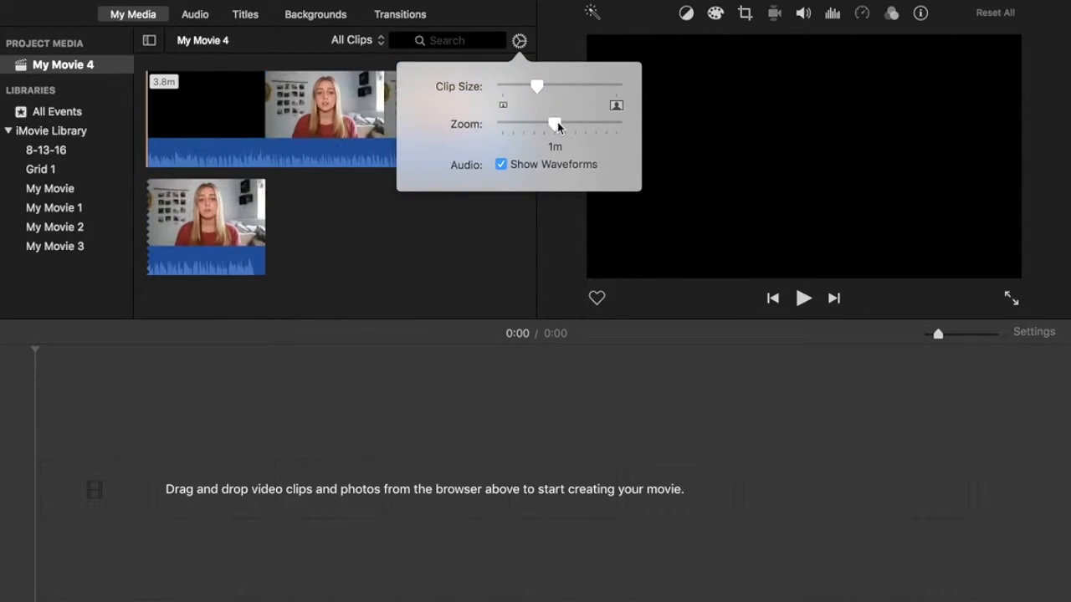
pyautogui.moveTo(557, 122); pyautogui.dragTo(567, 124)
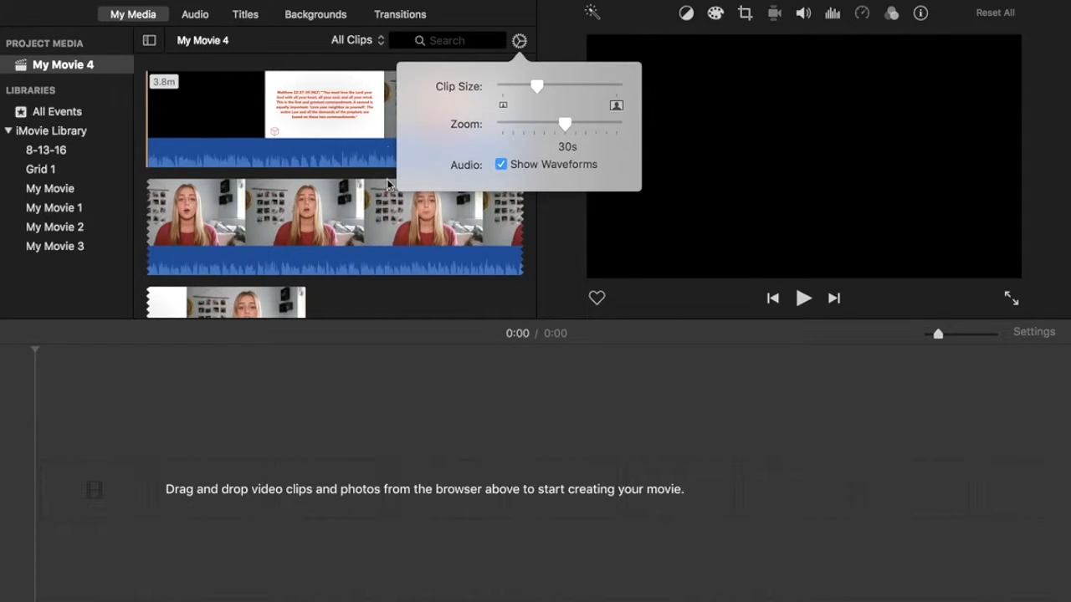
pyautogui.click(400, 288)
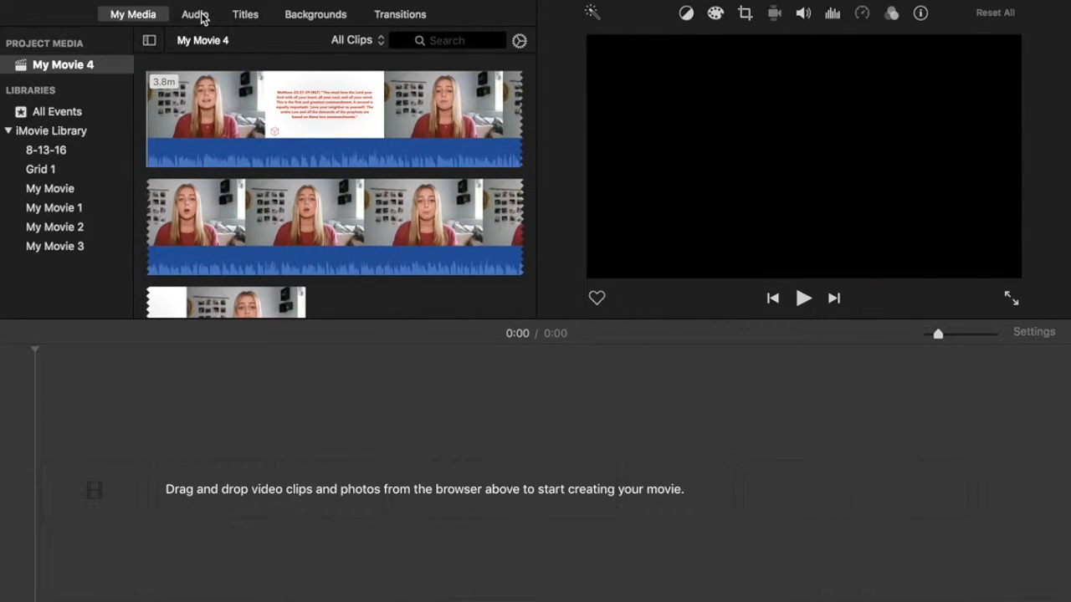
pyautogui.click(201, 17)
pyautogui.click(144, 15)
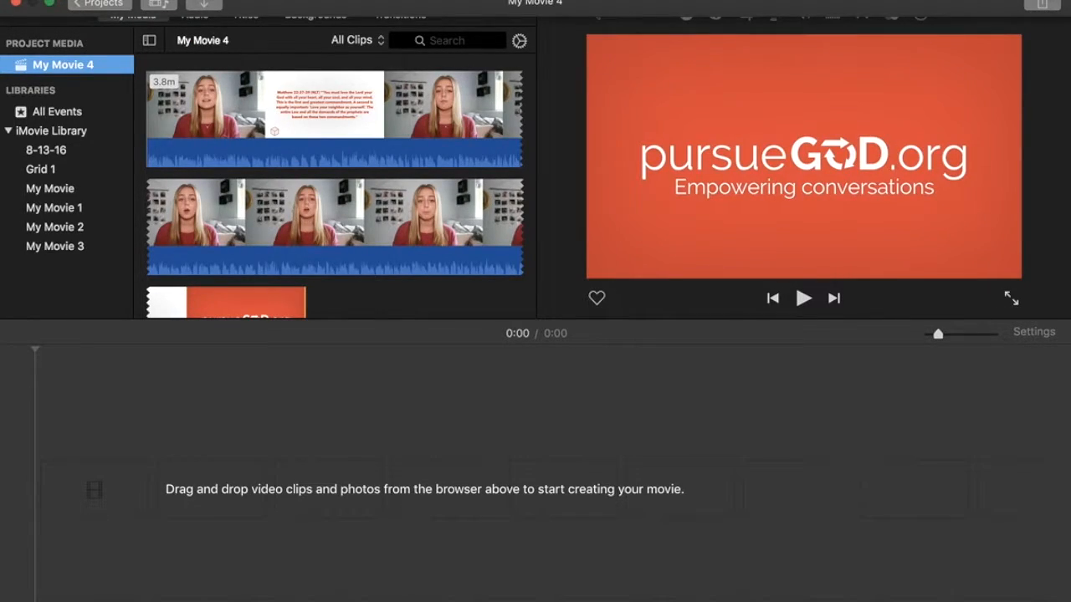
pyautogui.click(144, 1)
pyautogui.moveTo(109, 1)
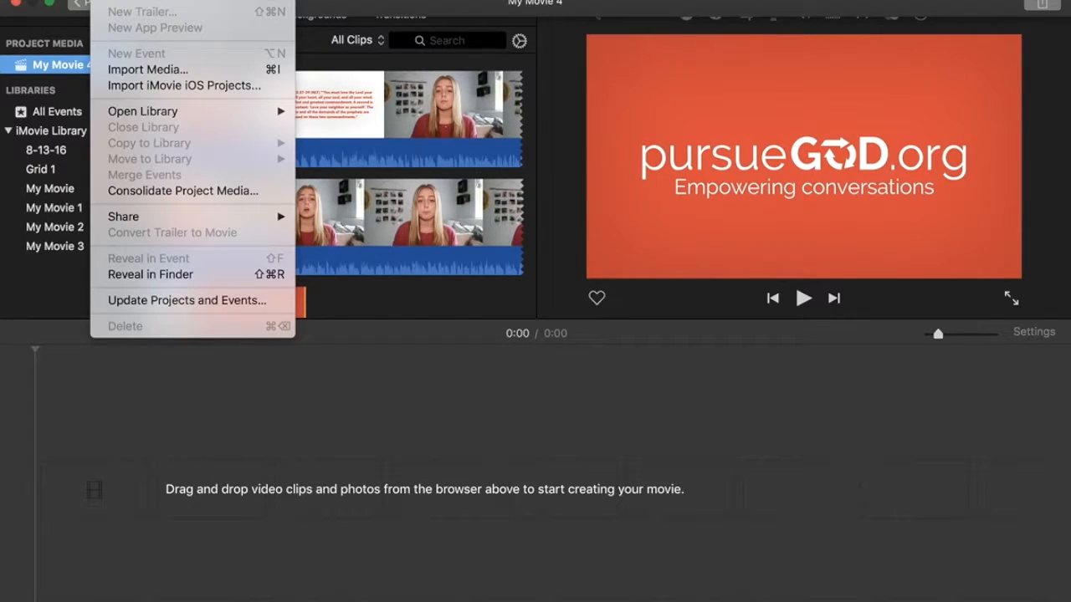
pyautogui.moveTo(144, 2)
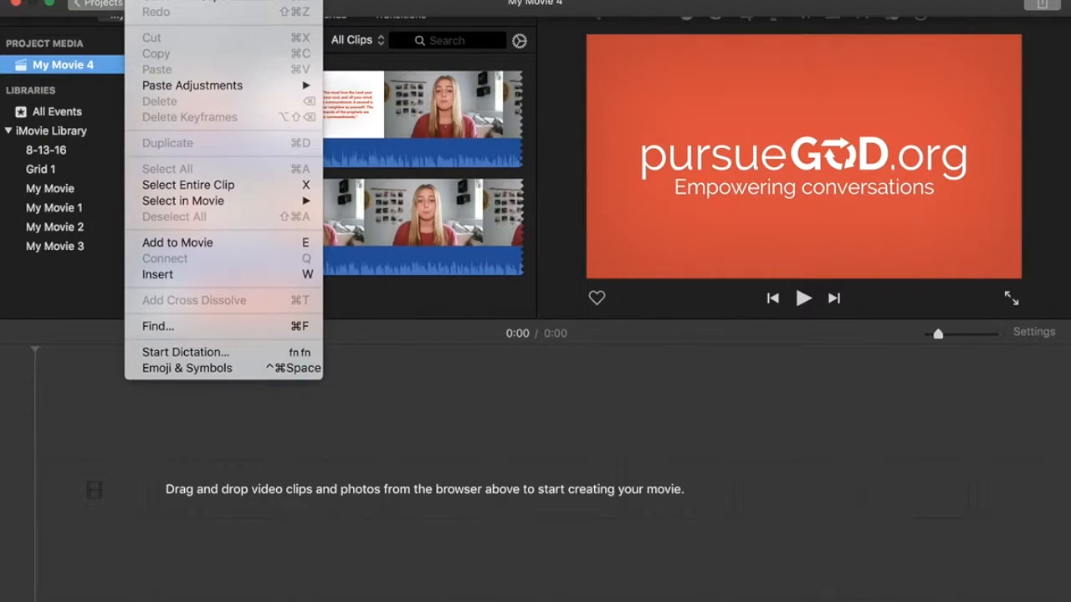
pyautogui.moveTo(180, 2)
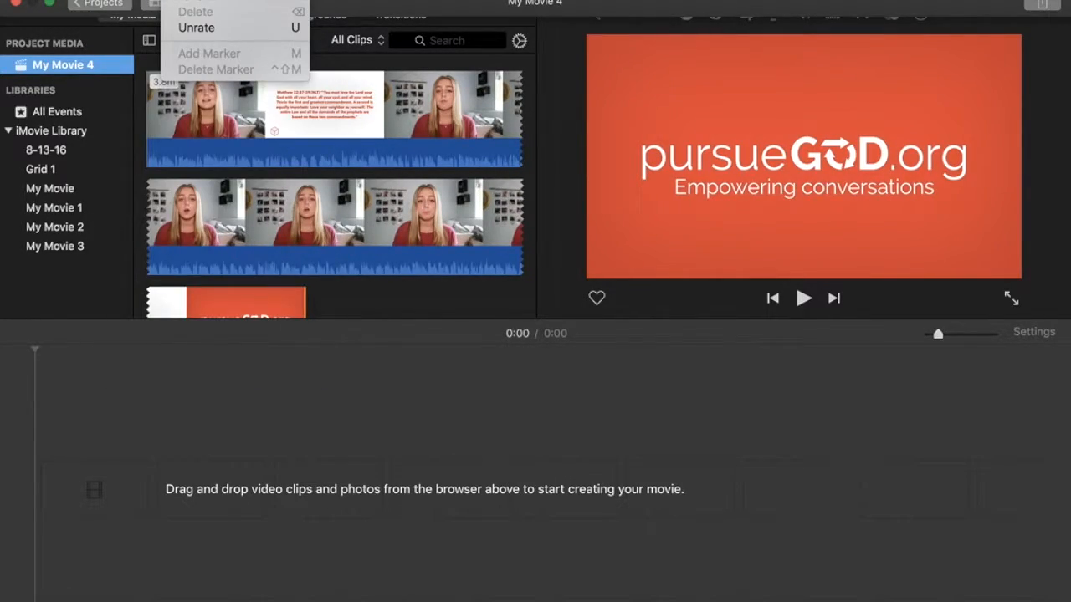
pyautogui.moveTo(276, 1)
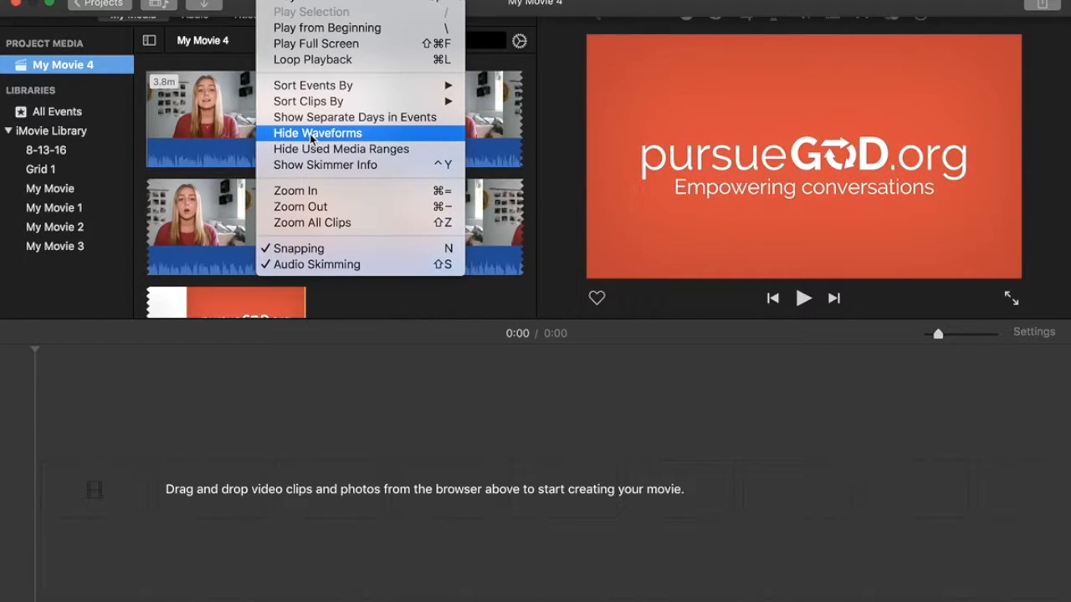
pyautogui.click(446, 302)
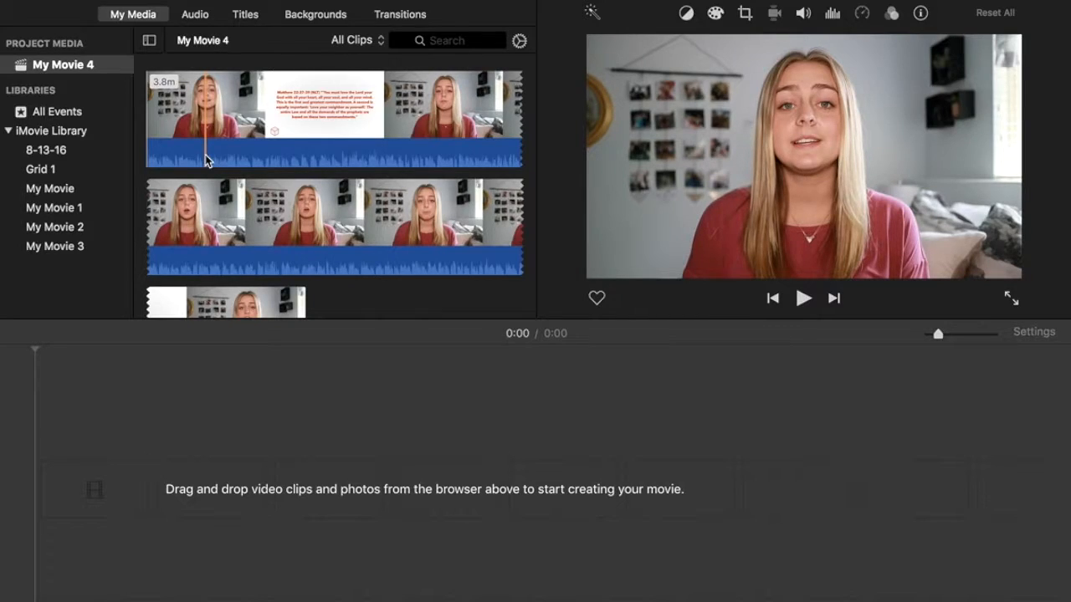
# Select all browser clips and play the clip's opening, adjusting the computer volume.
pyautogui.press('XF86AudioMute')
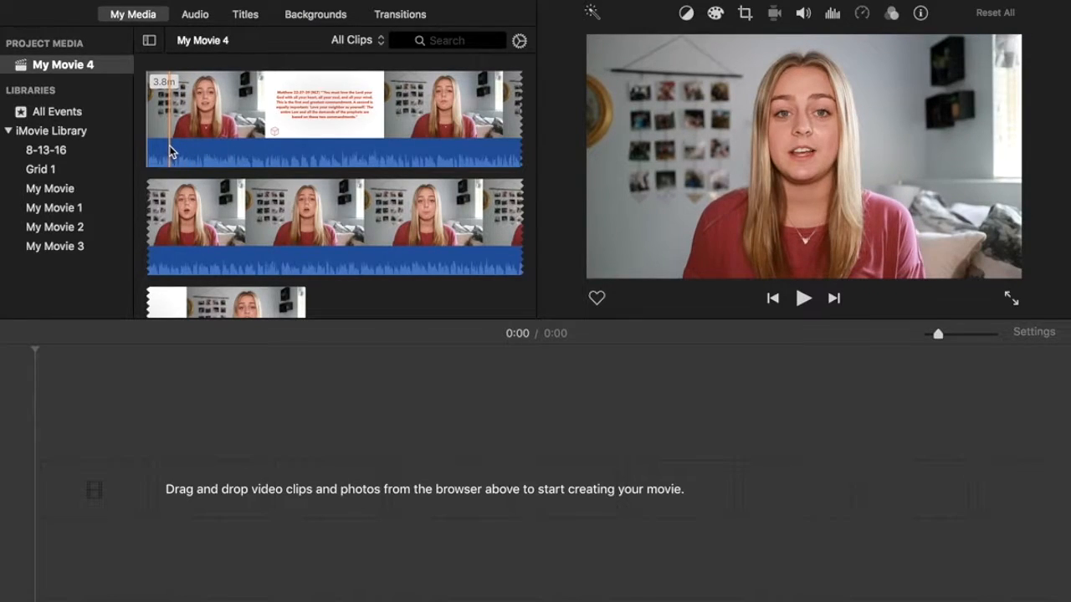
pyautogui.press('super+a')
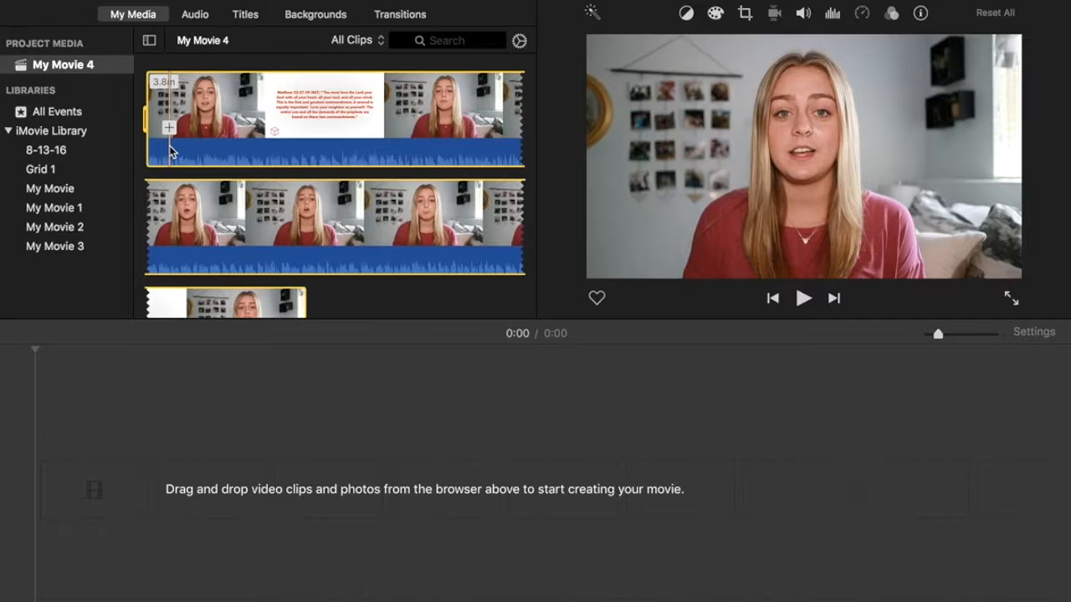
pyautogui.press('space')
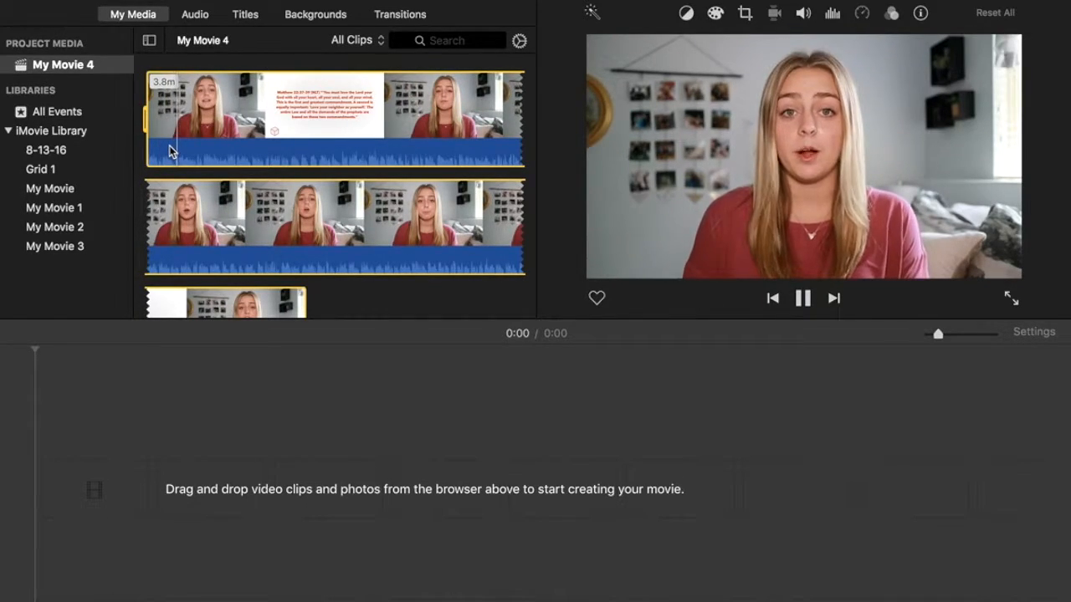
pyautogui.press('XF86AudioRaiseVolume')
pyautogui.press('XF86AudioLowerVolume')
pyautogui.press('XF86AudioLowerVolume')
pyautogui.press('XF86AudioLowerVolume')
pyautogui.press('XF86AudioLowerVolume')
pyautogui.press('XF86AudioLowerVolume')
pyautogui.press('XF86AudioLowerVolume')
pyautogui.press('XF86AudioLowerVolume')
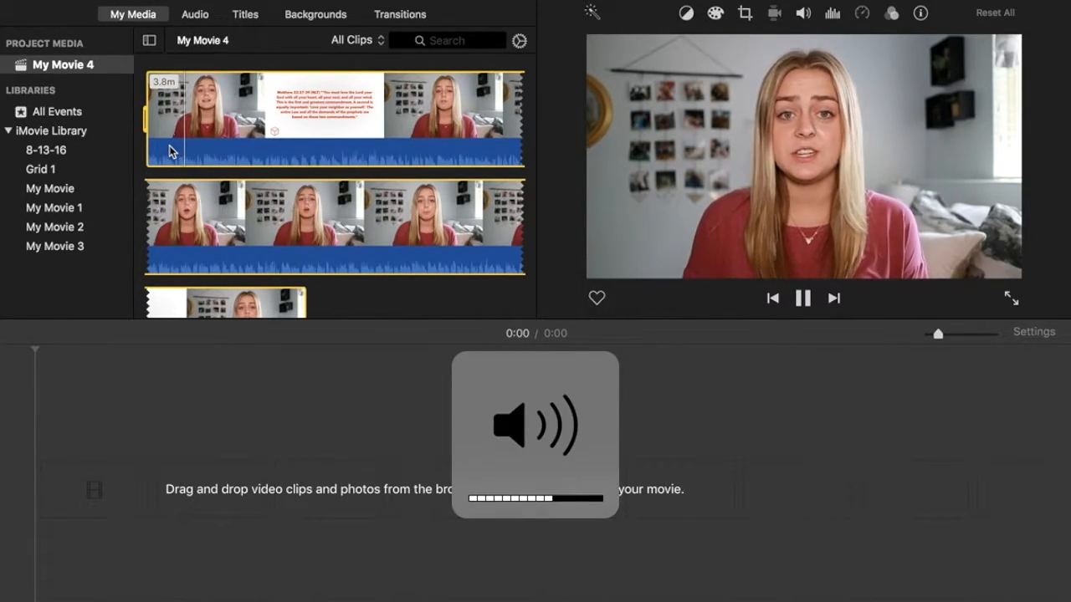
pyautogui.press('XF86AudioRaiseVolume')
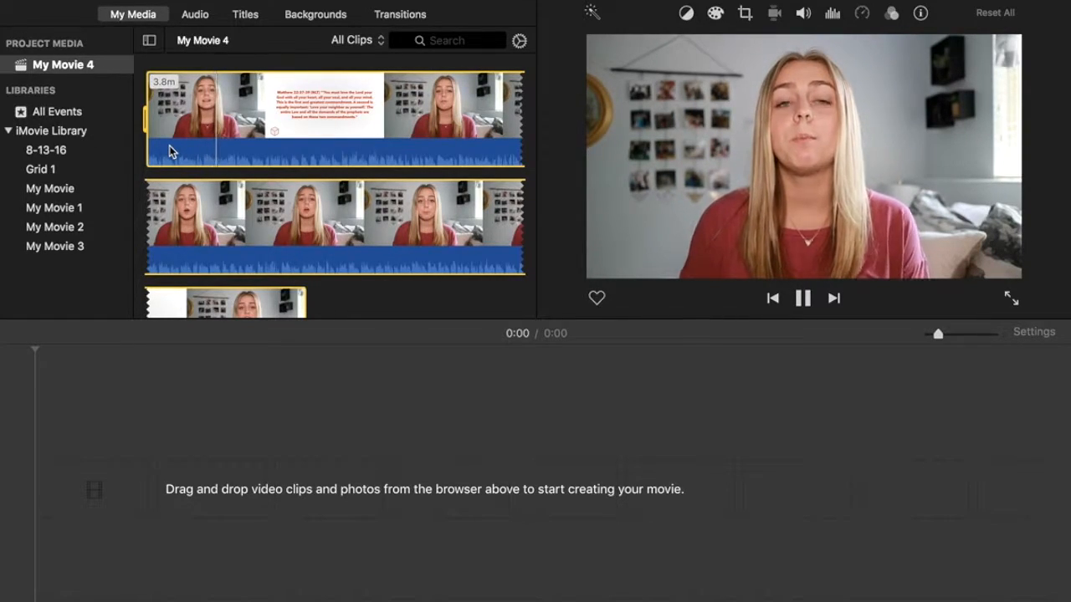
# Pause at the wanted moment and set the range start there with I.
pyautogui.press('space')
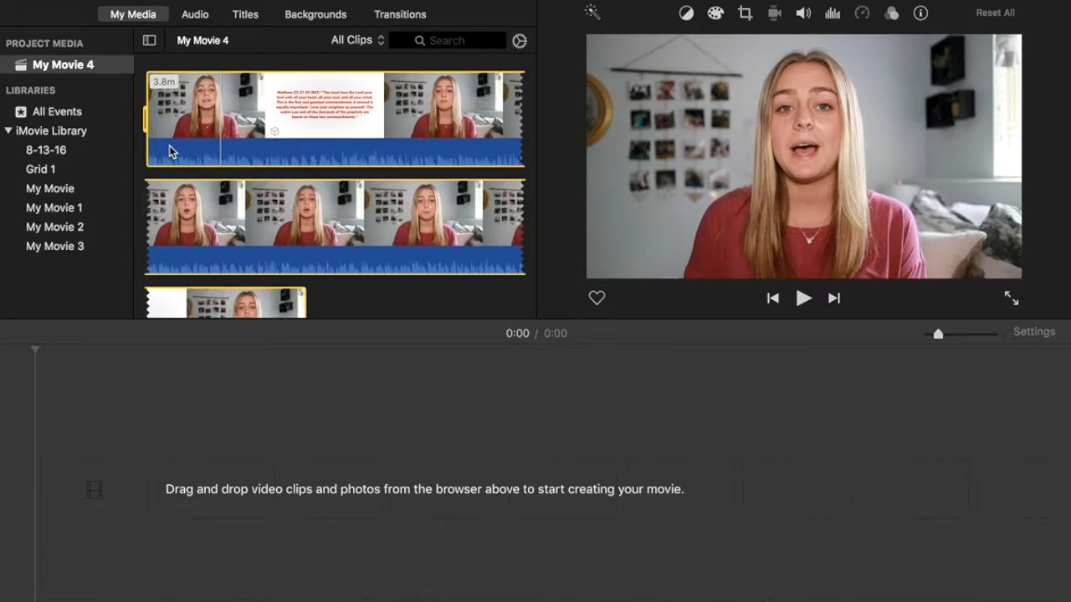
pyautogui.press('space')
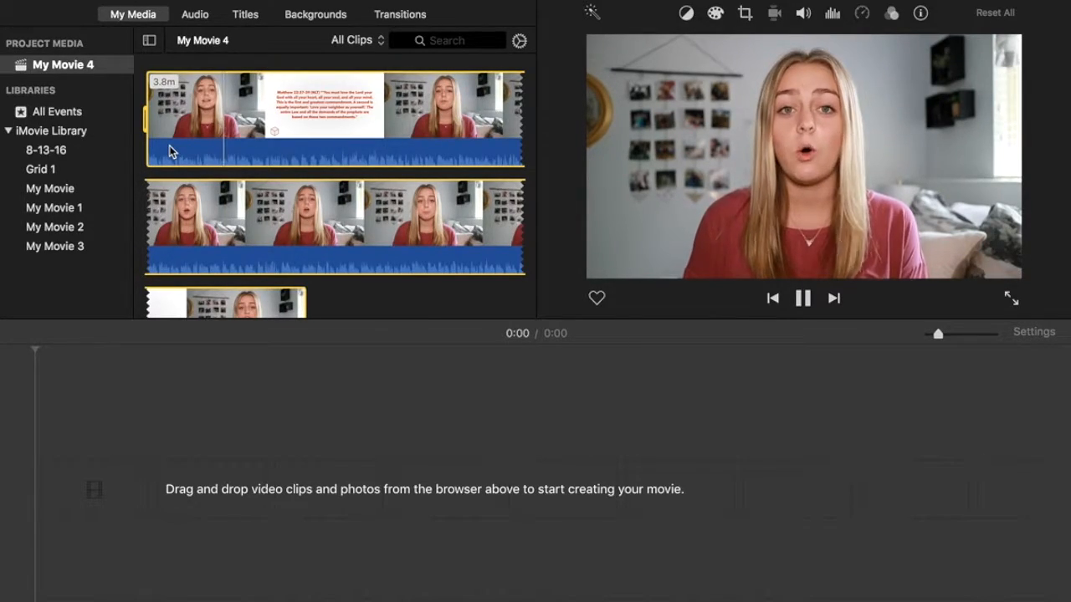
pyautogui.press('space')
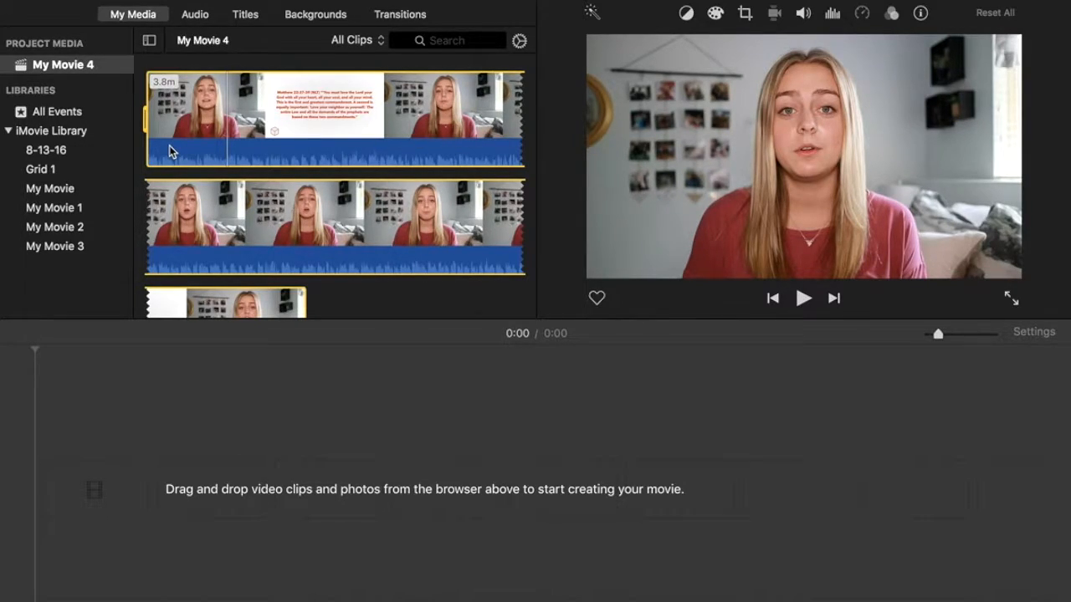
pyautogui.press('i')
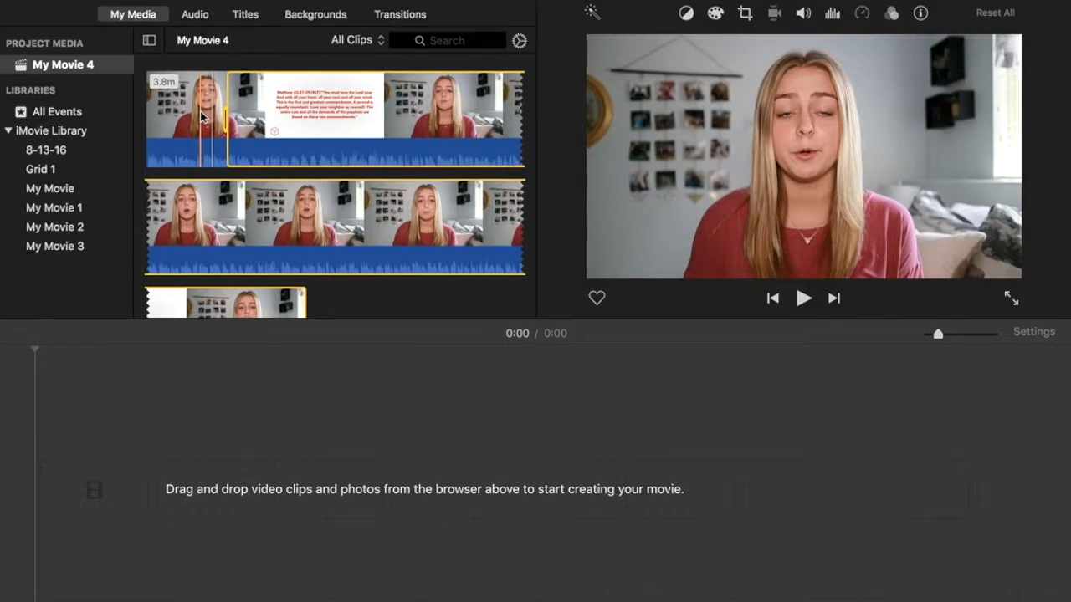
# Select a short early excerpt and drag it into the empty timeline as an 8.8-second clip.
pyautogui.click(200, 111)
pyautogui.press('space')
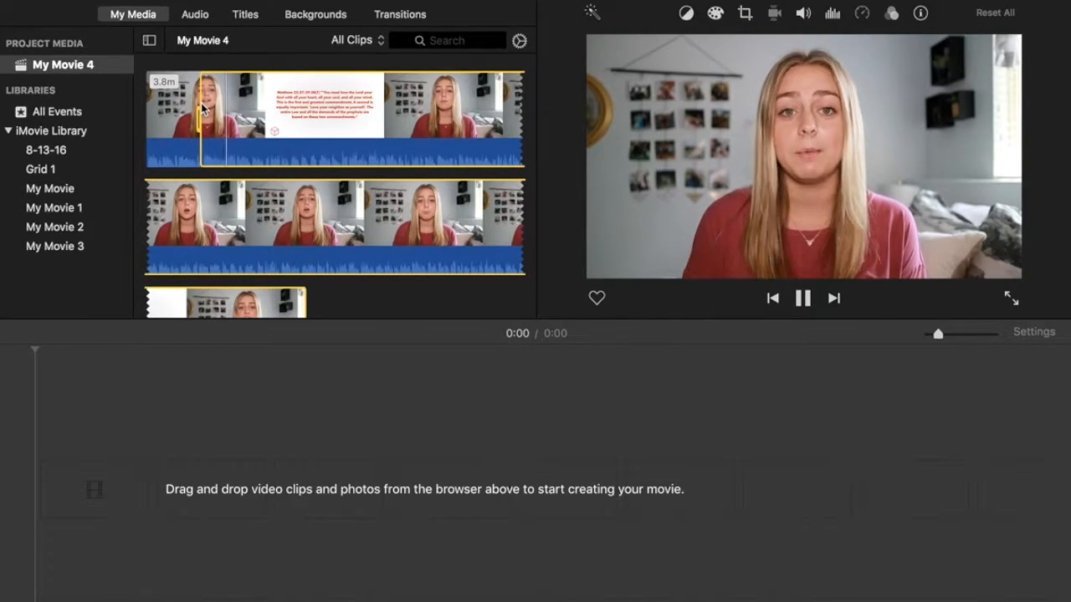
pyautogui.press('space')
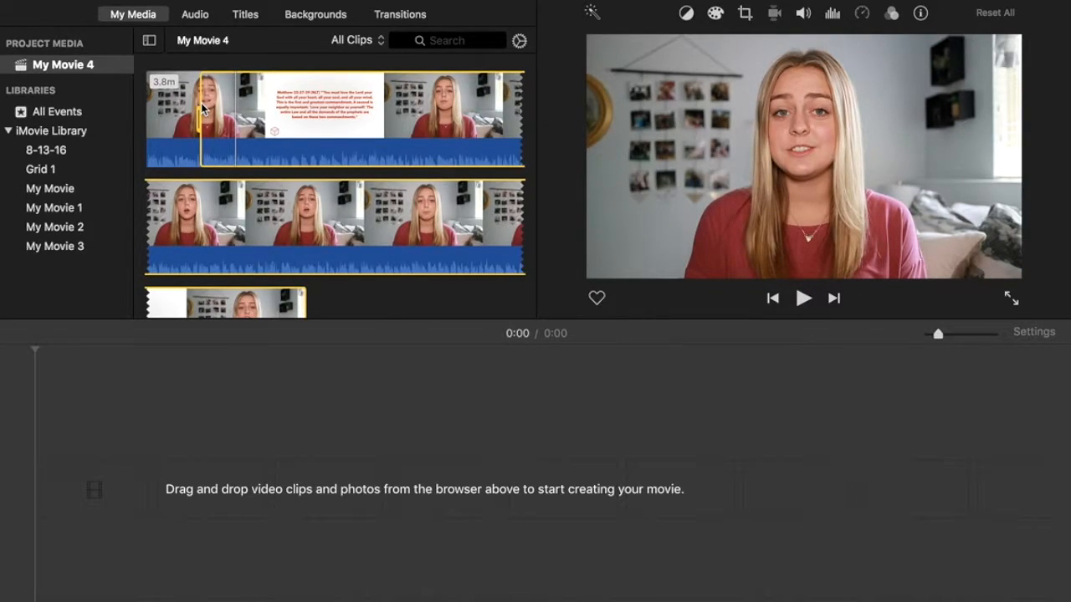
pyautogui.click(203, 108)
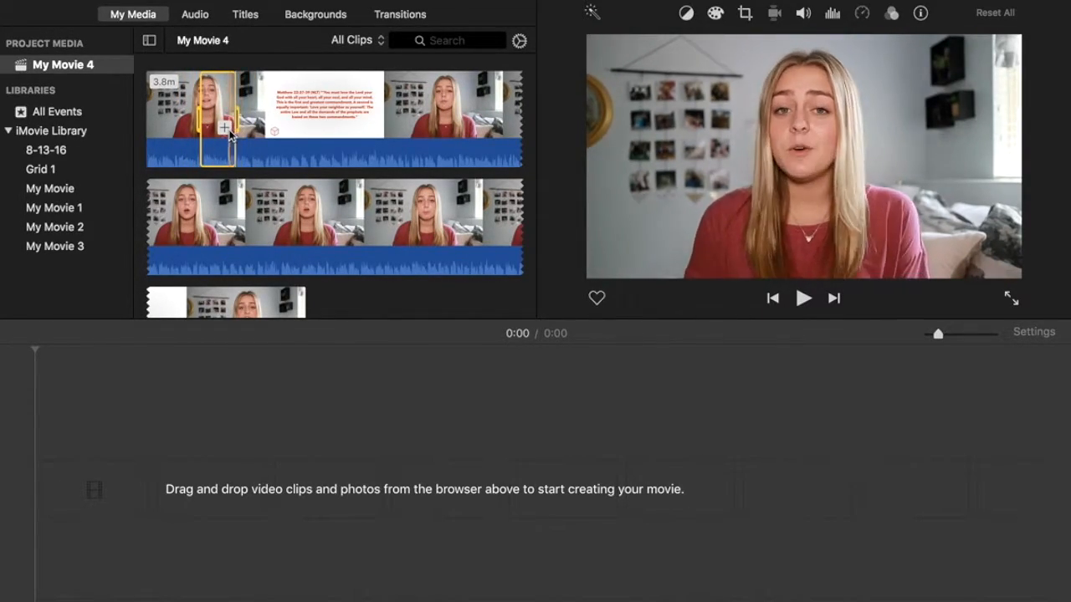
pyautogui.moveTo(226, 132); pyautogui.dragTo(167, 468)
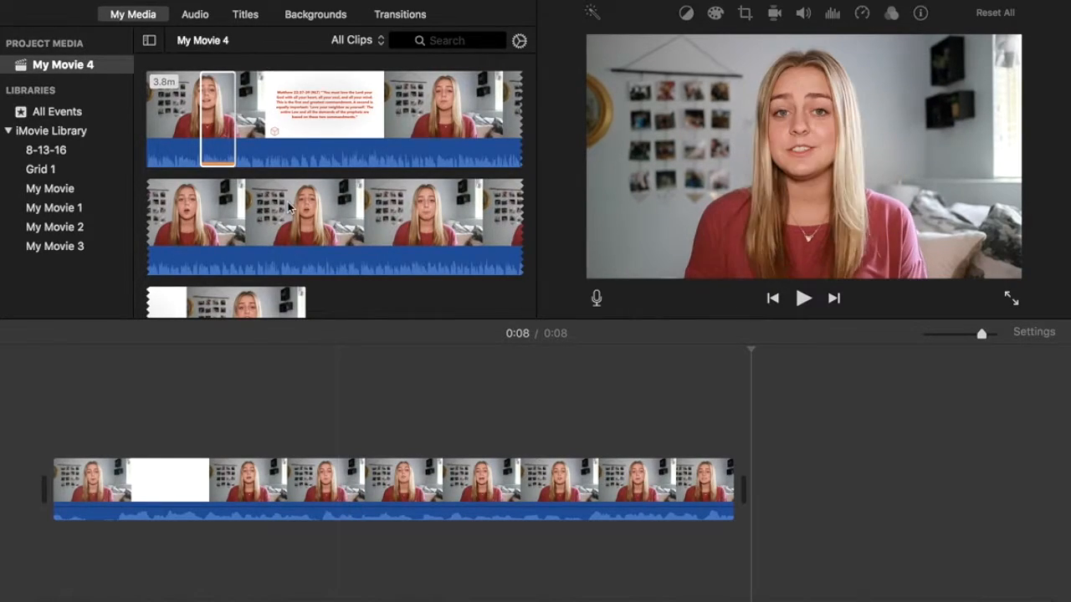
pyautogui.click(257, 120)
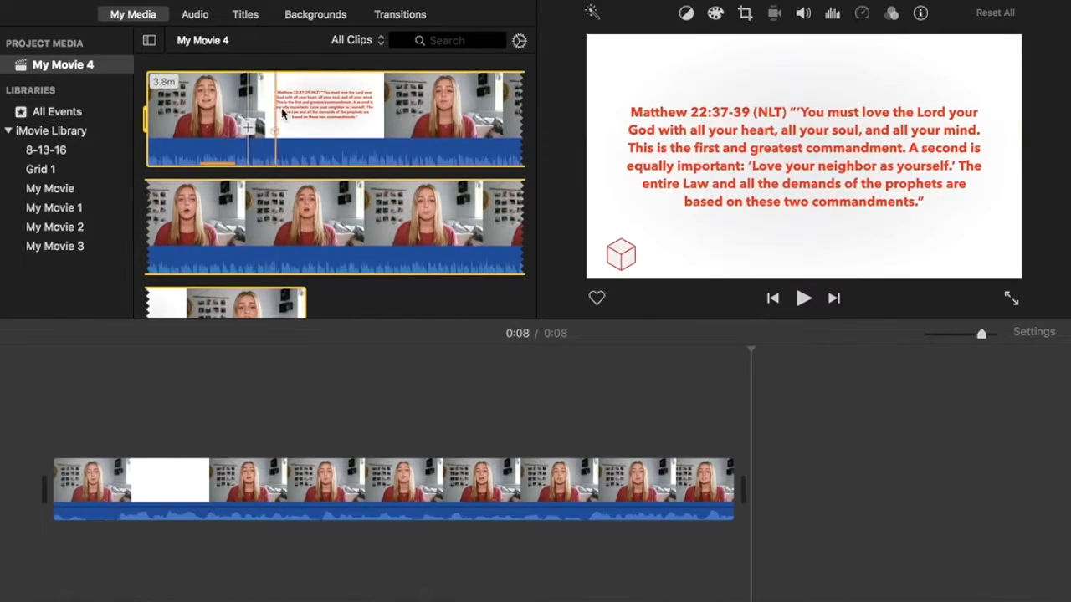
# Mark a short later range of the first clip and append it with E, making the movie 0:13.
pyautogui.click(290, 110)
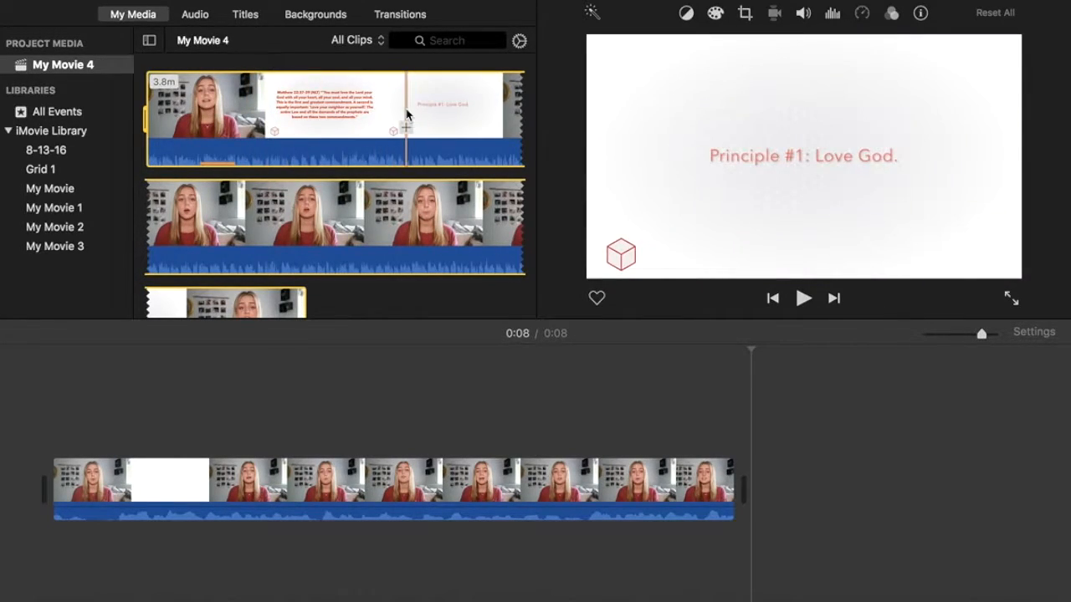
pyautogui.click(406, 115)
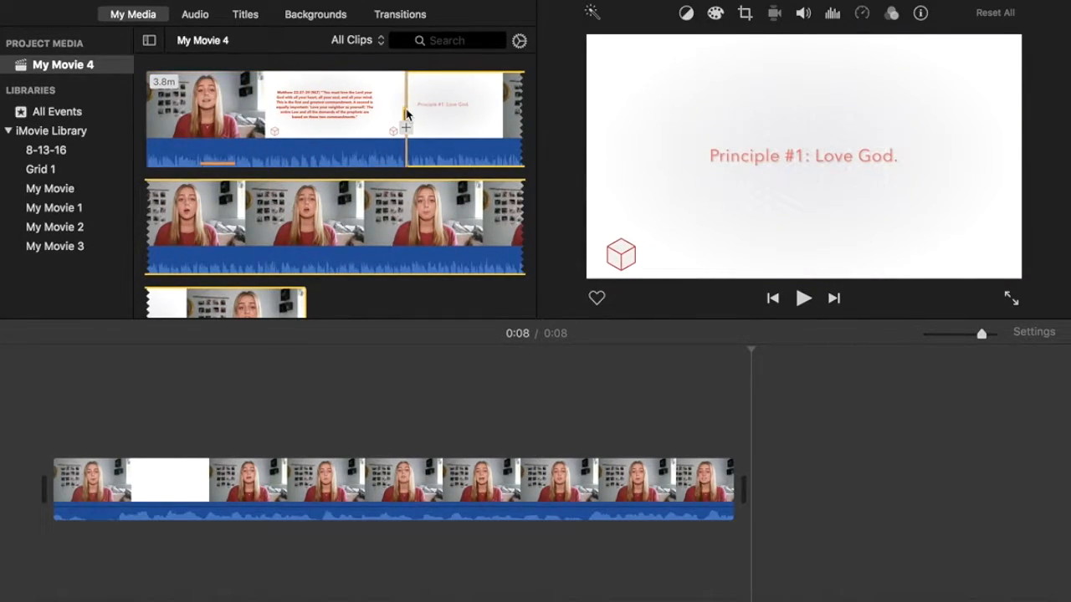
pyautogui.press('space')
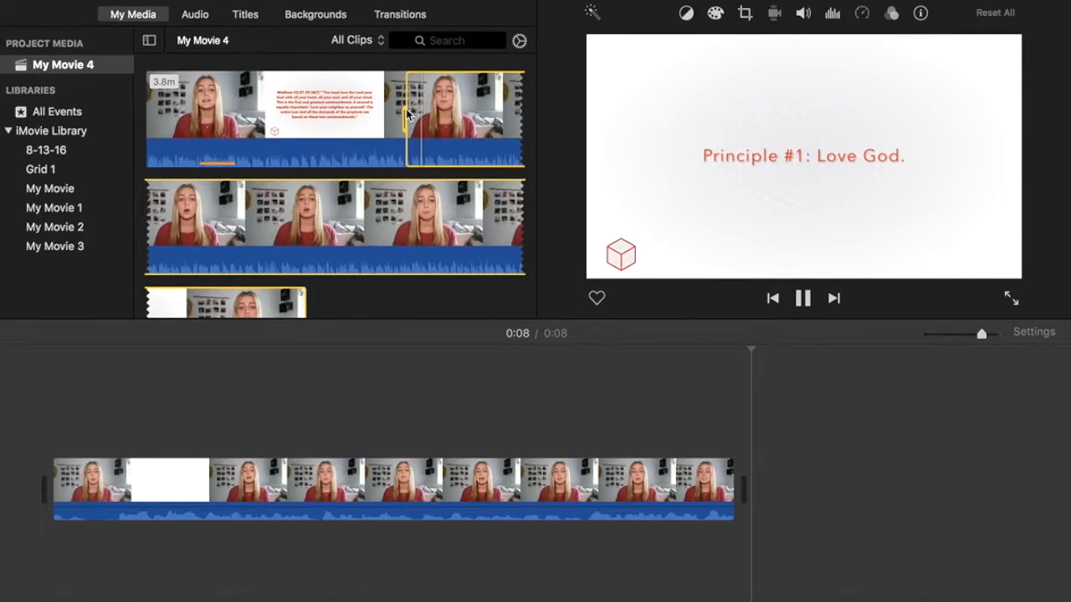
pyautogui.press('space')
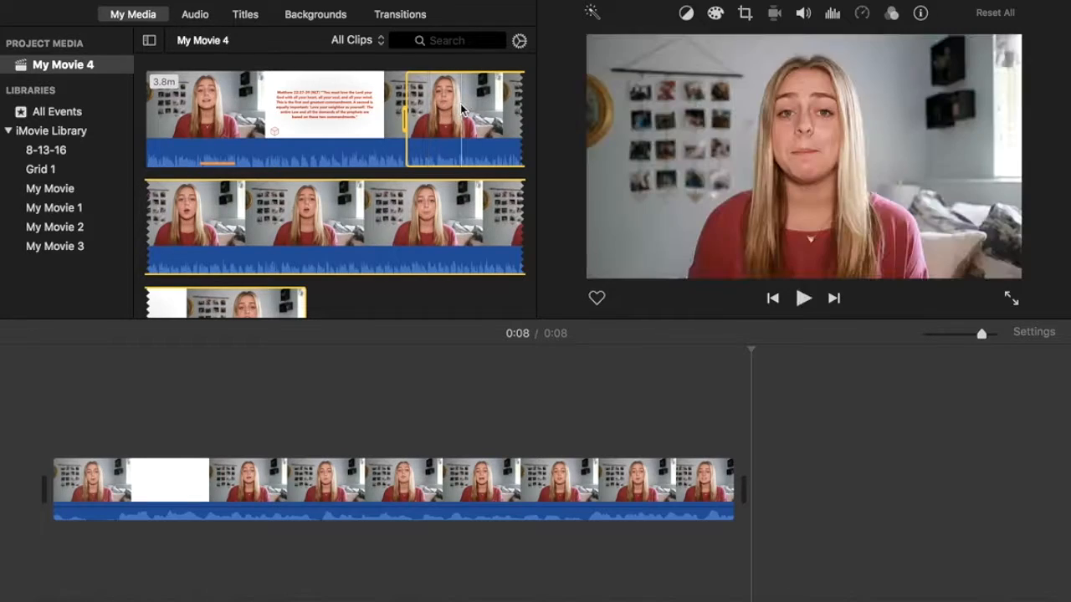
pyautogui.press('space')
pyautogui.press('space')
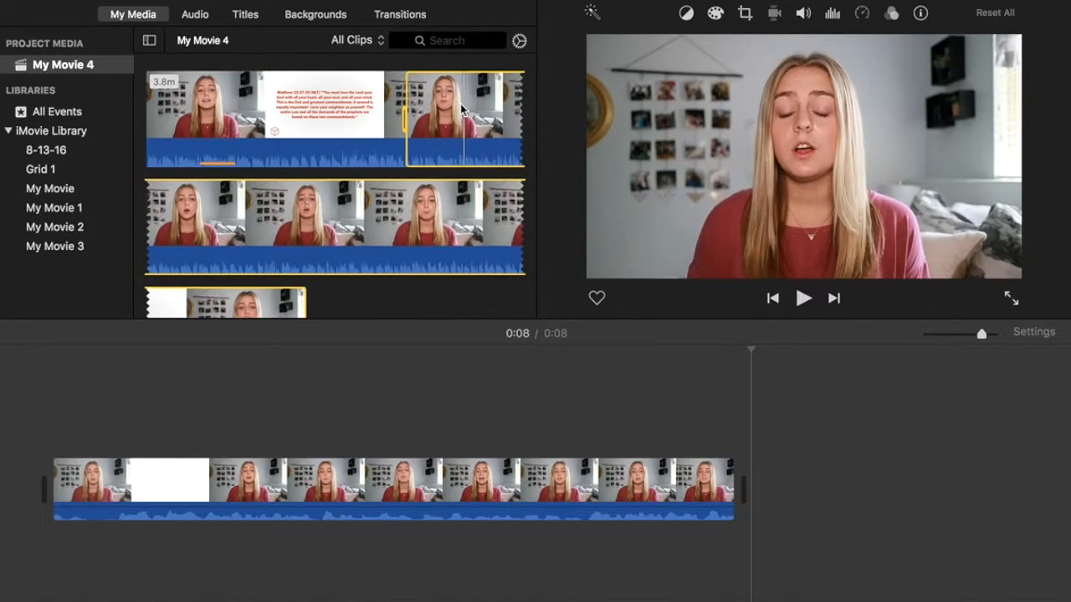
pyautogui.click(463, 109)
pyautogui.press('space')
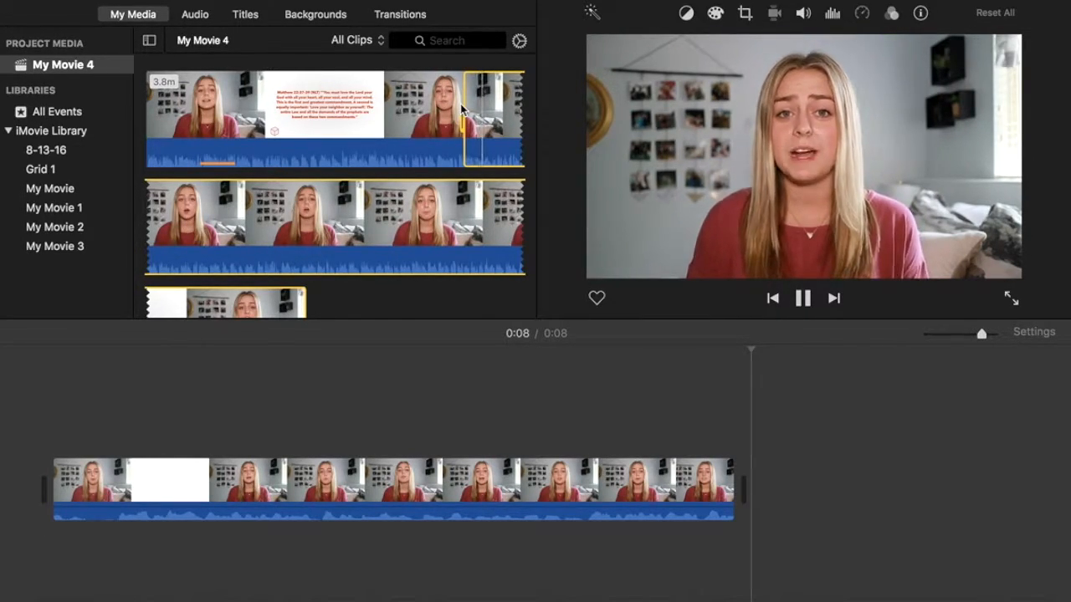
pyautogui.press('space')
pyautogui.click(462, 109)
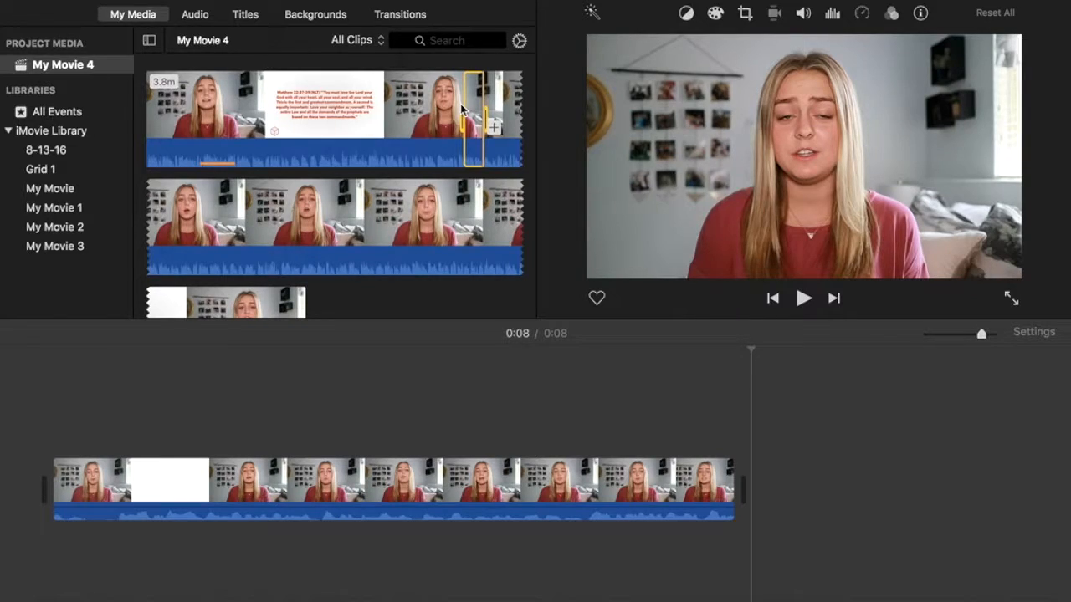
pyautogui.press('e')
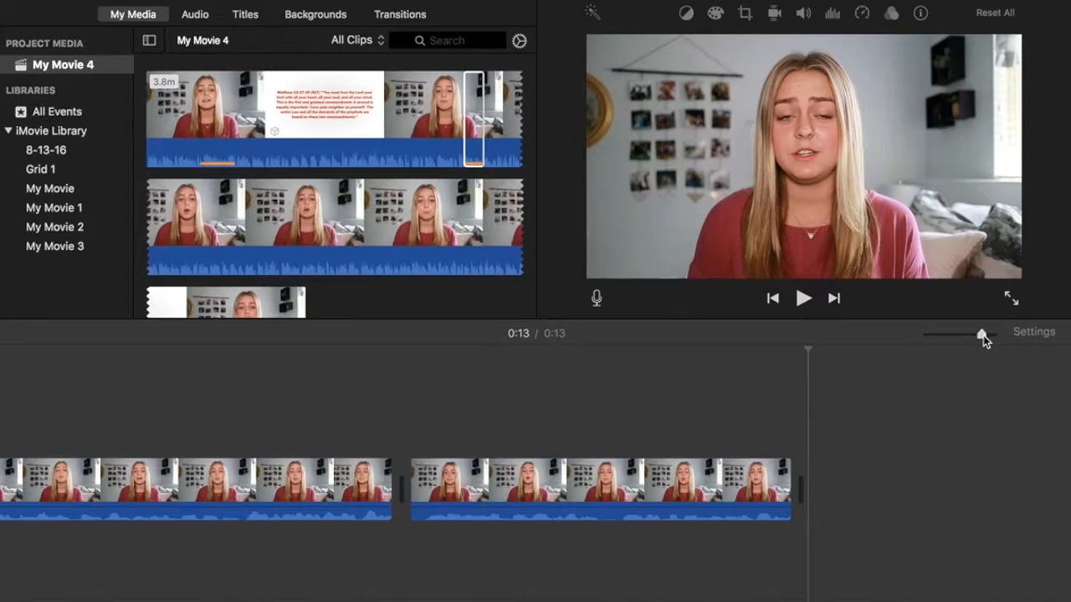
pyautogui.moveTo(983, 336); pyautogui.dragTo(927, 333)
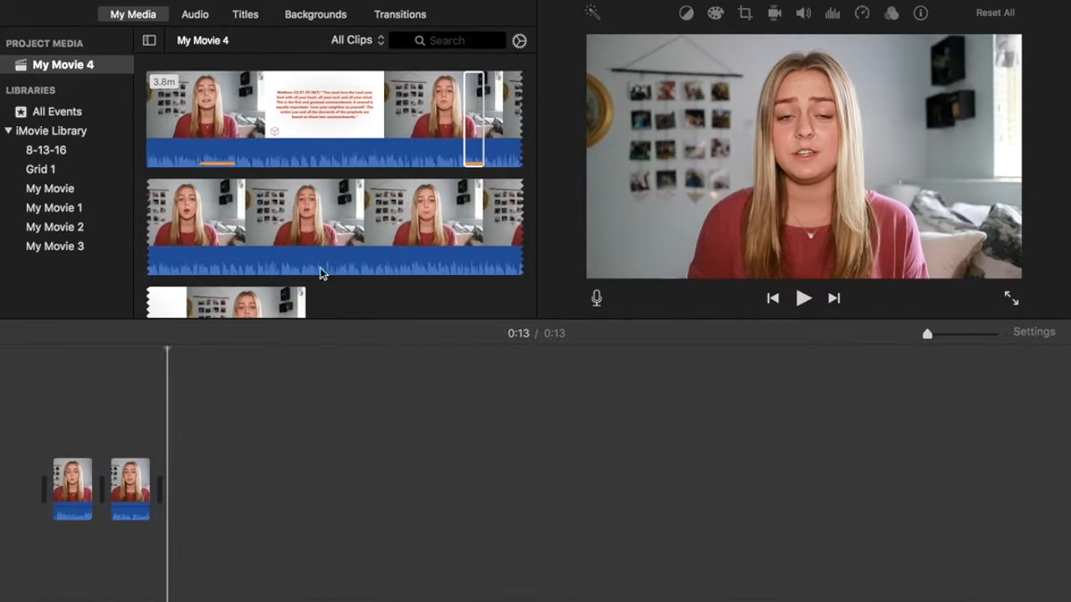
# Select a short section of the second browser clip and append it with E, reaching 0:19.
pyautogui.press('super+a')
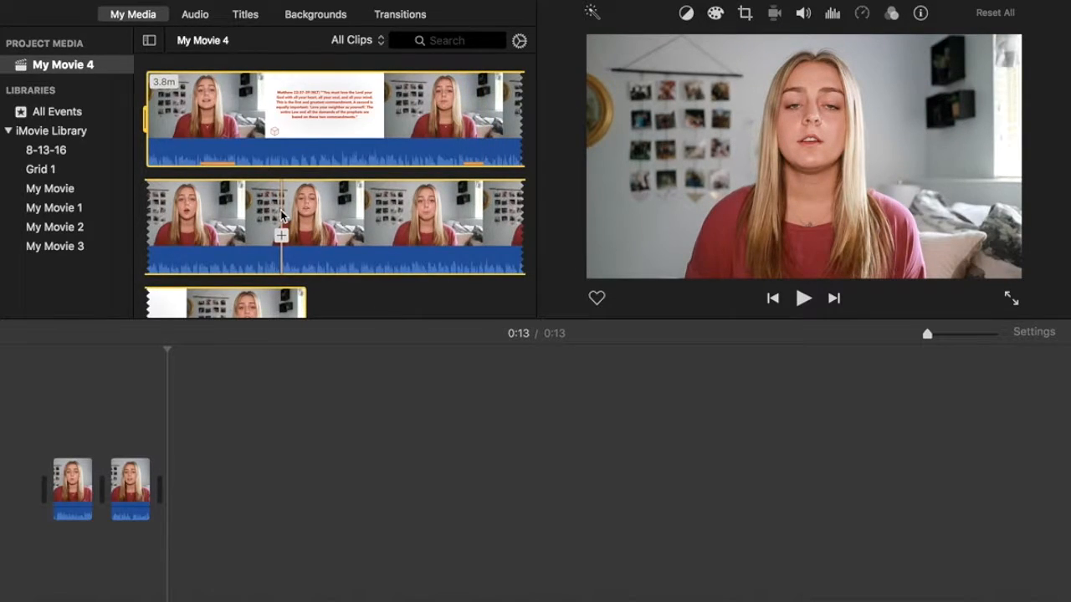
pyautogui.press('space')
pyautogui.press('space')
pyautogui.click(283, 216)
pyautogui.press('space')
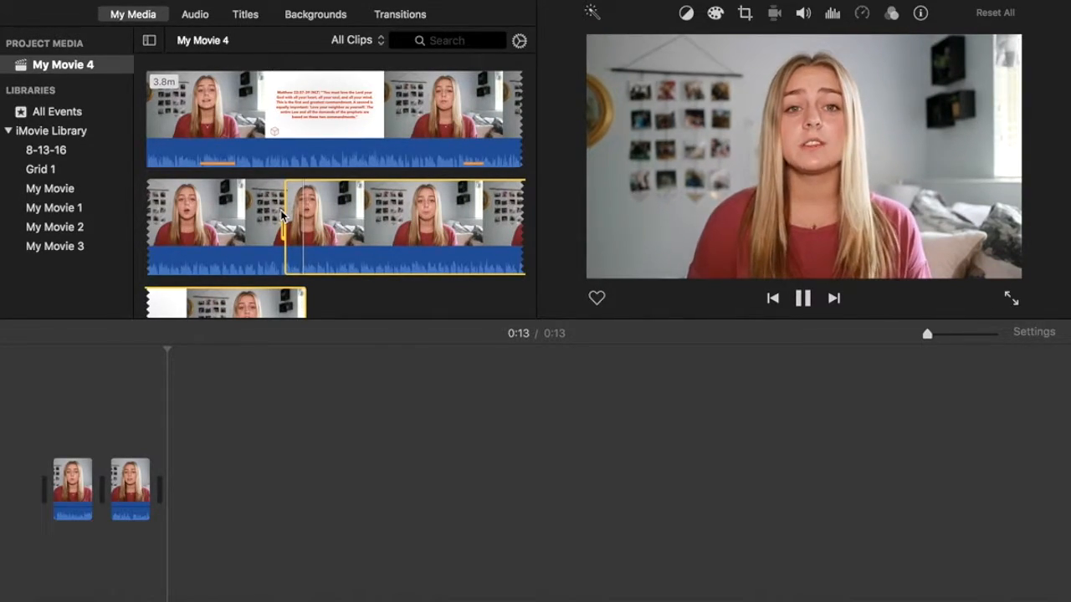
pyautogui.press('space')
pyautogui.moveTo(282, 216); pyautogui.dragTo(306, 222)
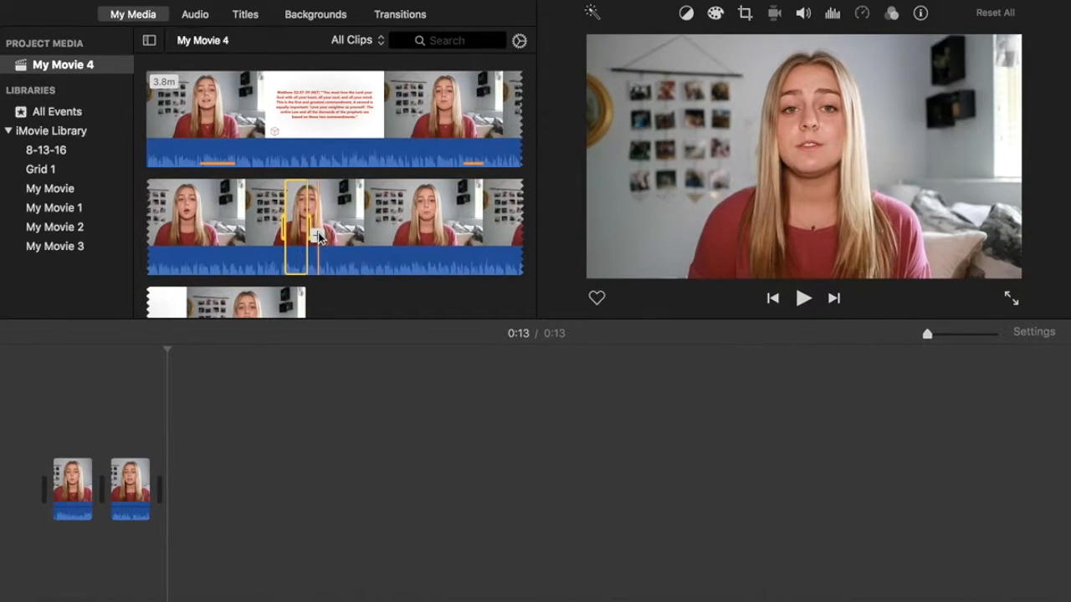
pyautogui.press('e')
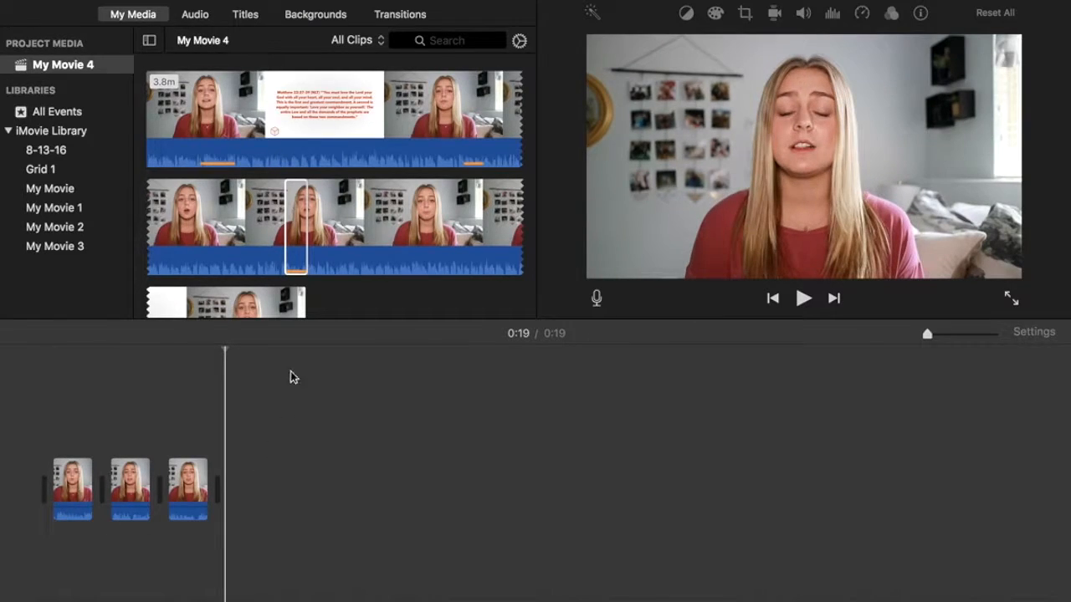
# Mark a range in the second clip, ending it with O, and append it with +, reaching 0:45.
pyautogui.click(358, 224)
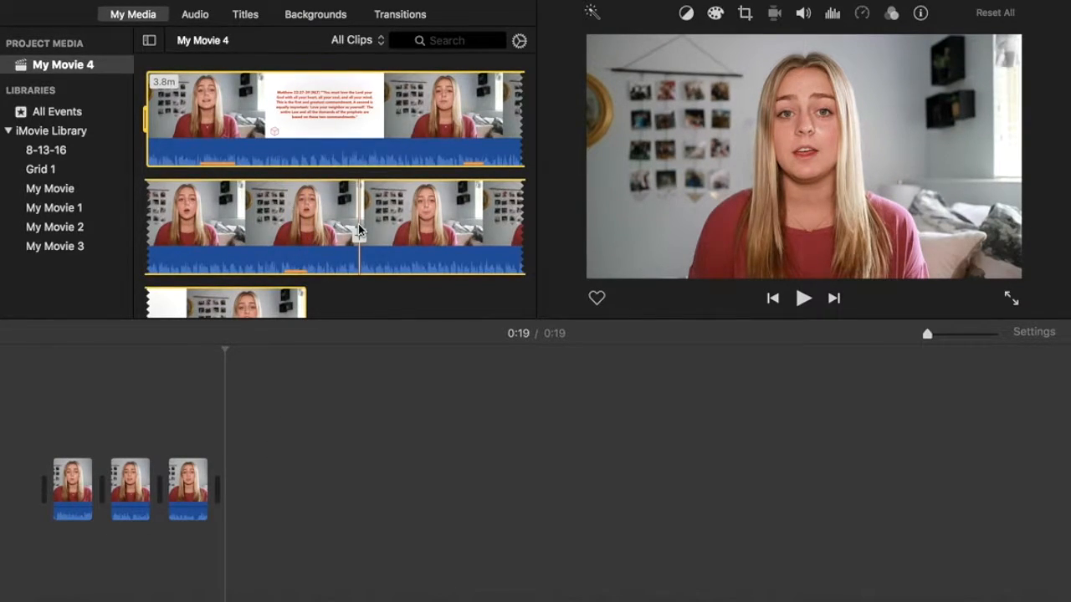
pyautogui.press('space')
pyautogui.click(358, 224)
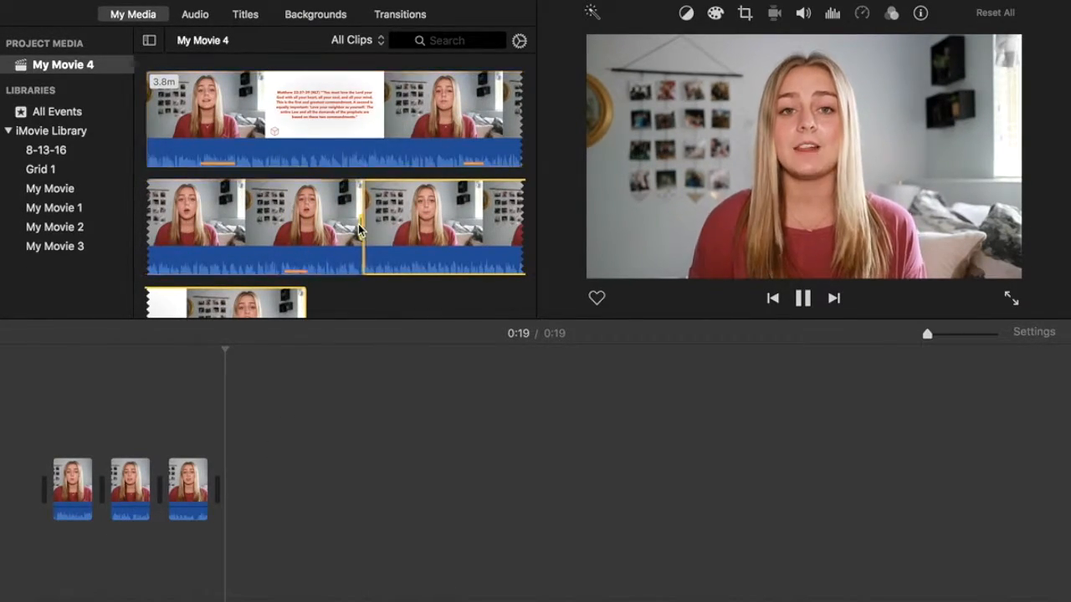
pyautogui.press('space')
pyautogui.press('o')
pyautogui.click(458, 235)
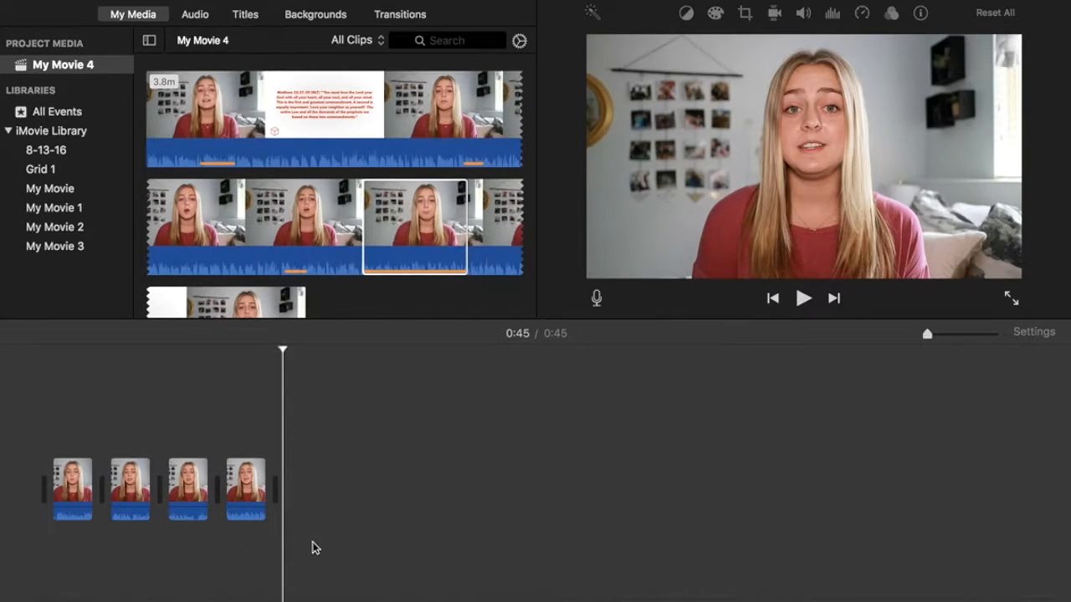
pyautogui.click(320, 128)
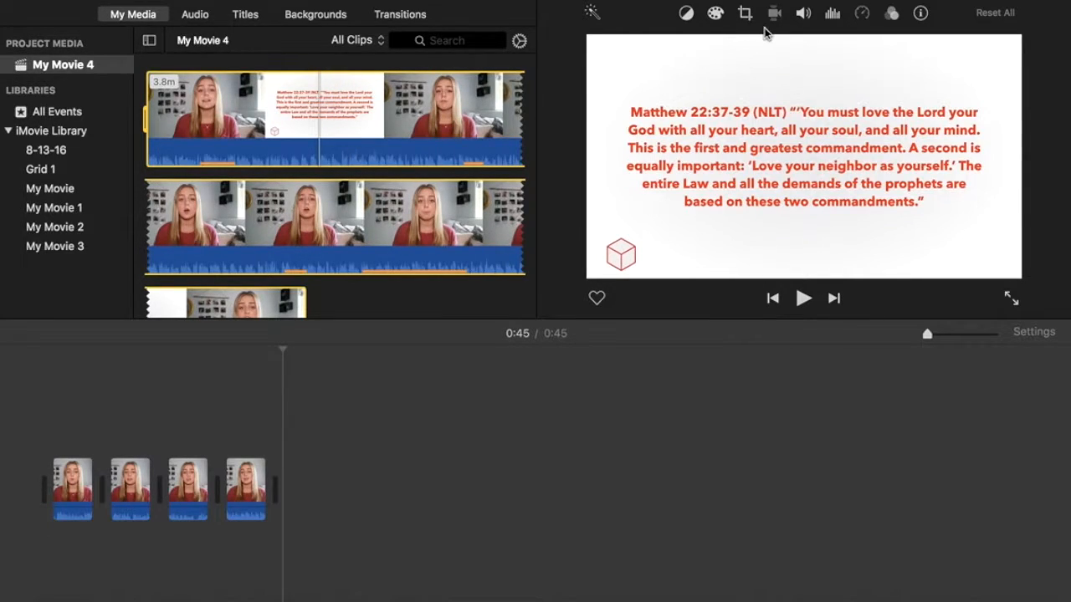
# Apply the Bass Boost equalizer preset to the scripture-title clip and show its volume controls.
pyautogui.click(833, 13)
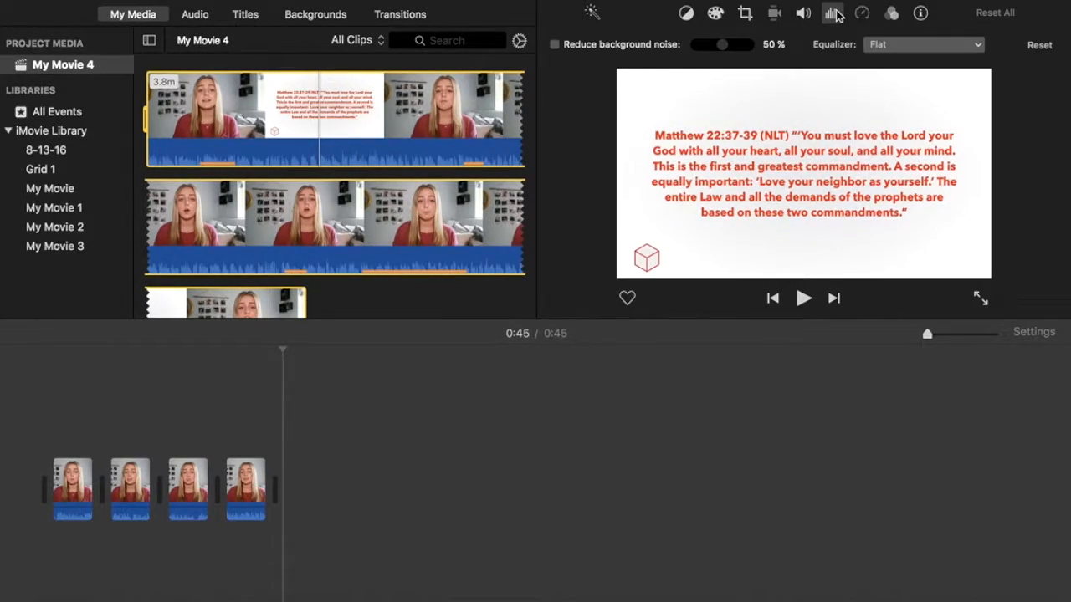
pyautogui.click(948, 46)
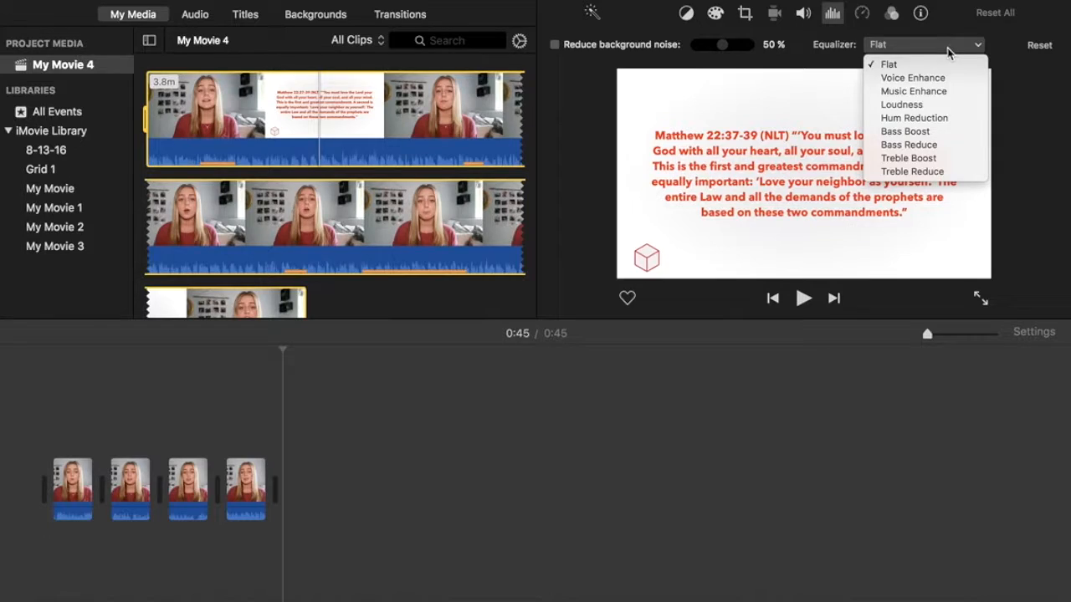
pyautogui.click(935, 133)
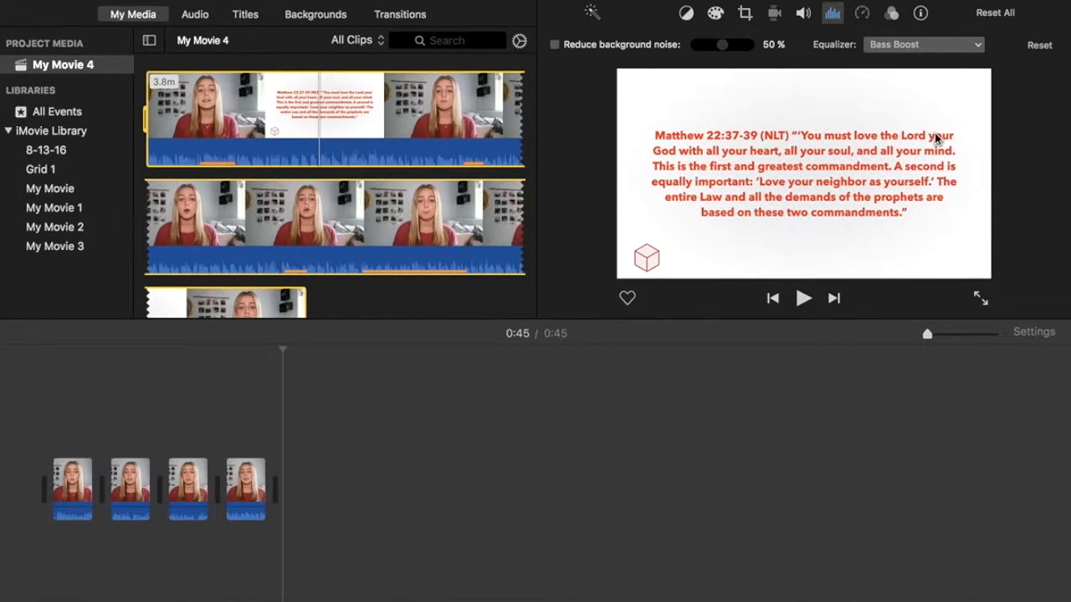
pyautogui.click(802, 15)
pyautogui.click(832, 13)
pyautogui.click(801, 15)
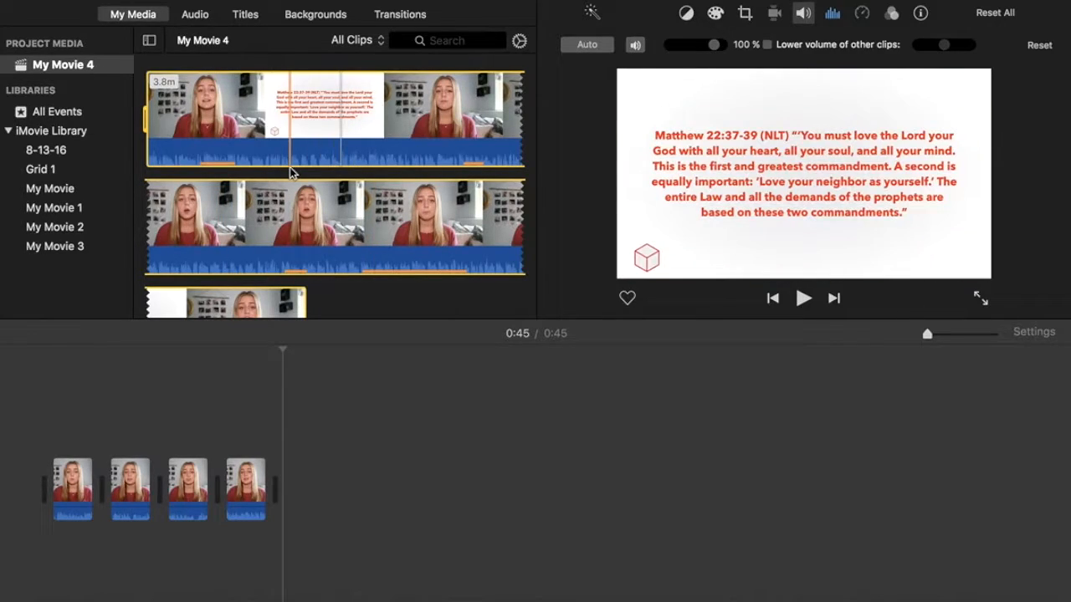
# Drag the scripture-title clip's volume slider until it reads 132 %, then deselect the clip.
pyautogui.click(802, 14)
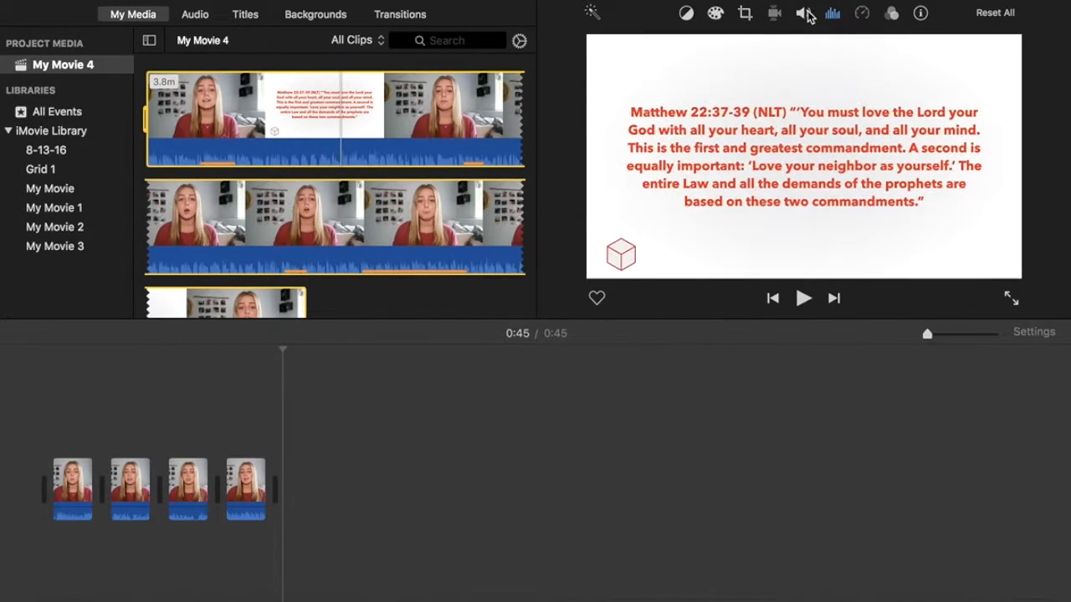
pyautogui.click(800, 19)
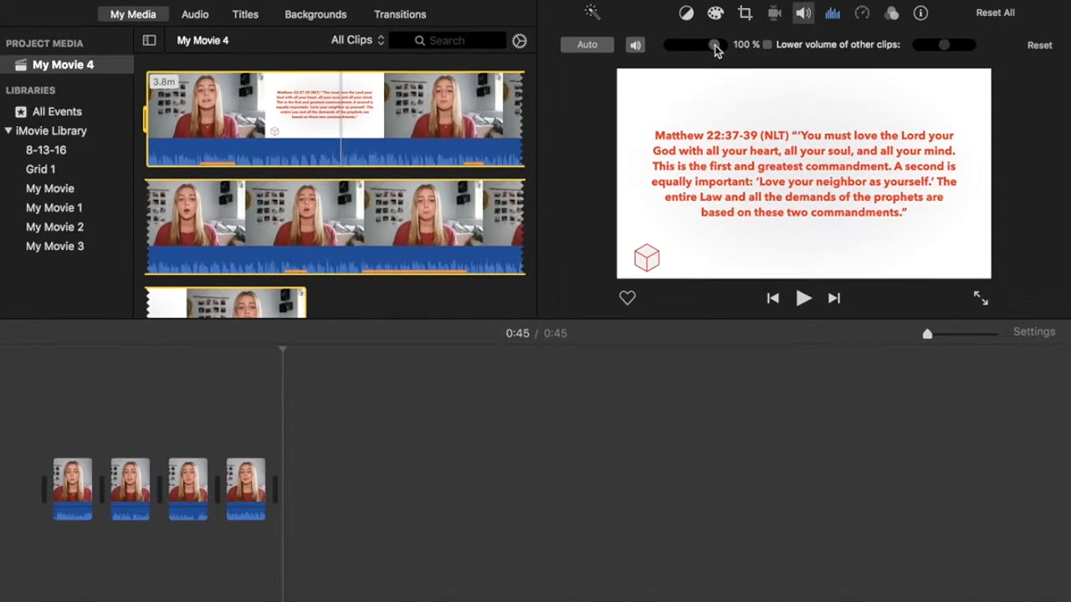
pyautogui.moveTo(714, 46); pyautogui.dragTo(700, 46)
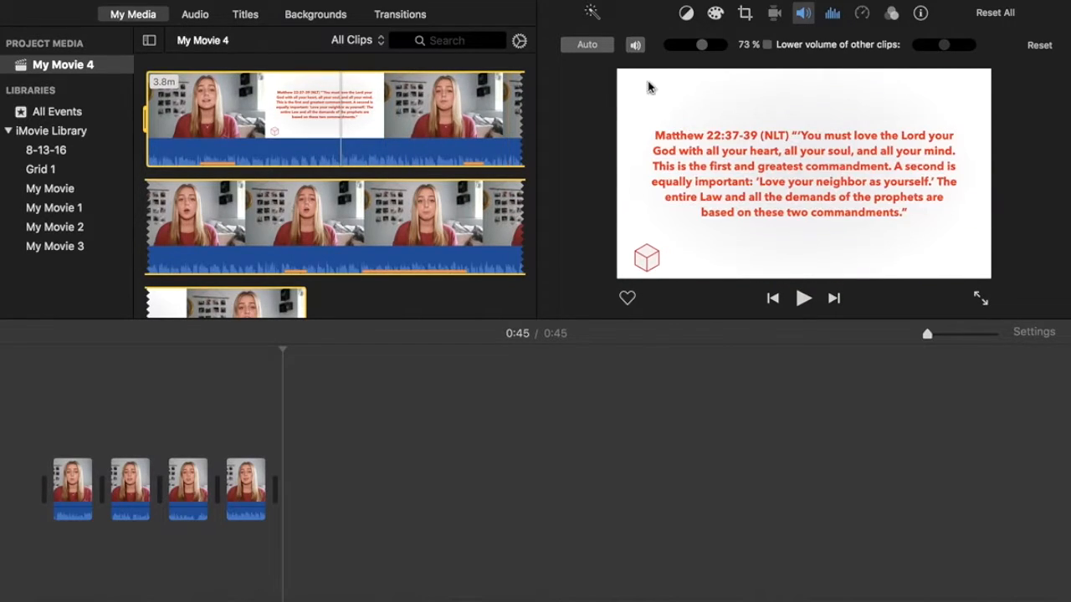
pyautogui.moveTo(698, 46); pyautogui.dragTo(676, 46)
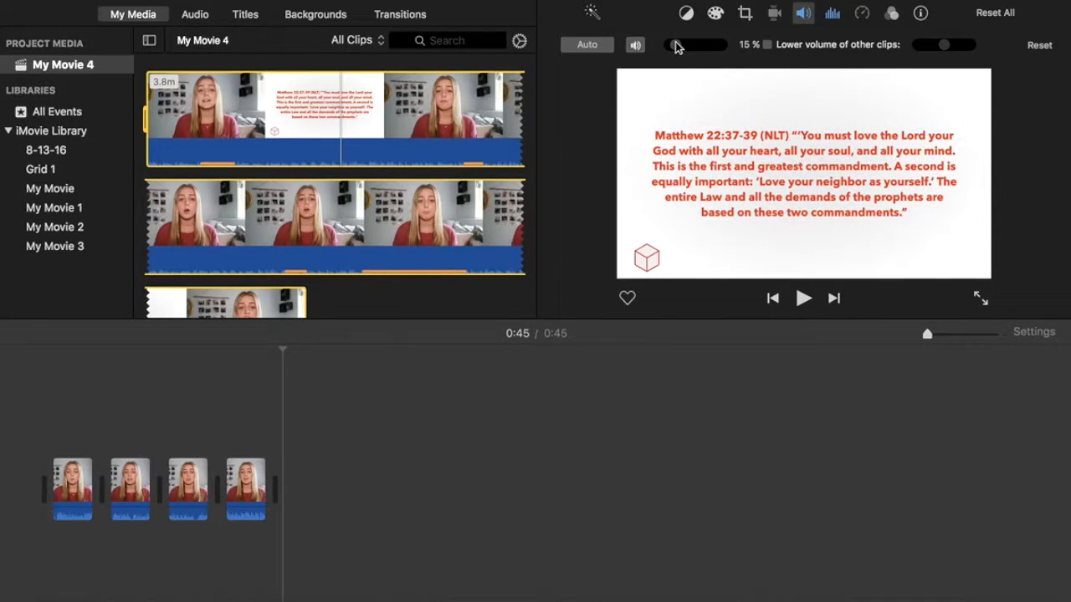
pyautogui.moveTo(676, 46); pyautogui.dragTo(720, 42)
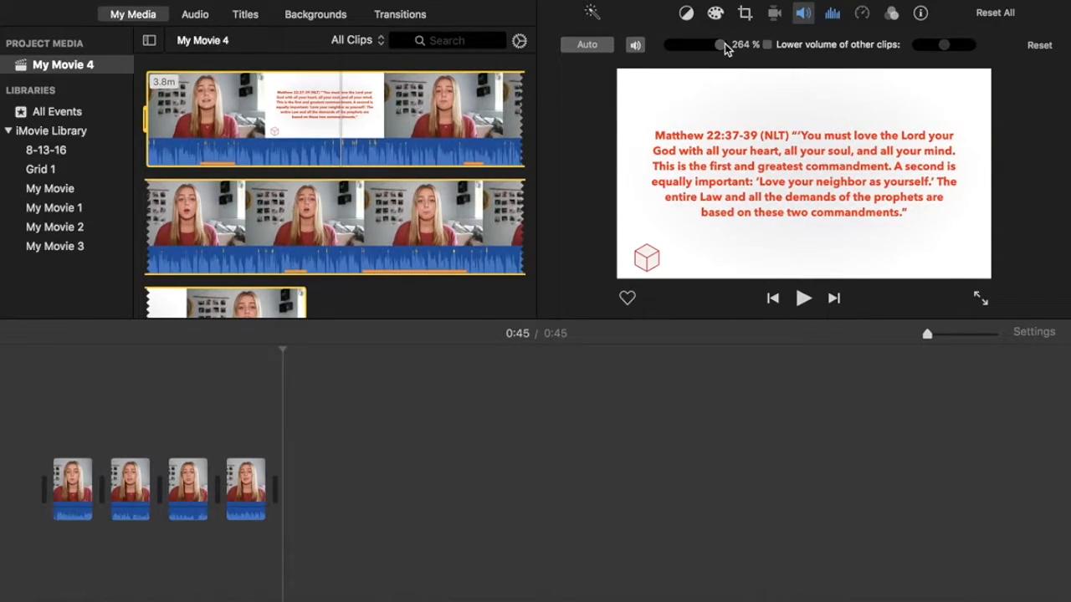
pyautogui.moveTo(717, 44); pyautogui.dragTo(720, 47)
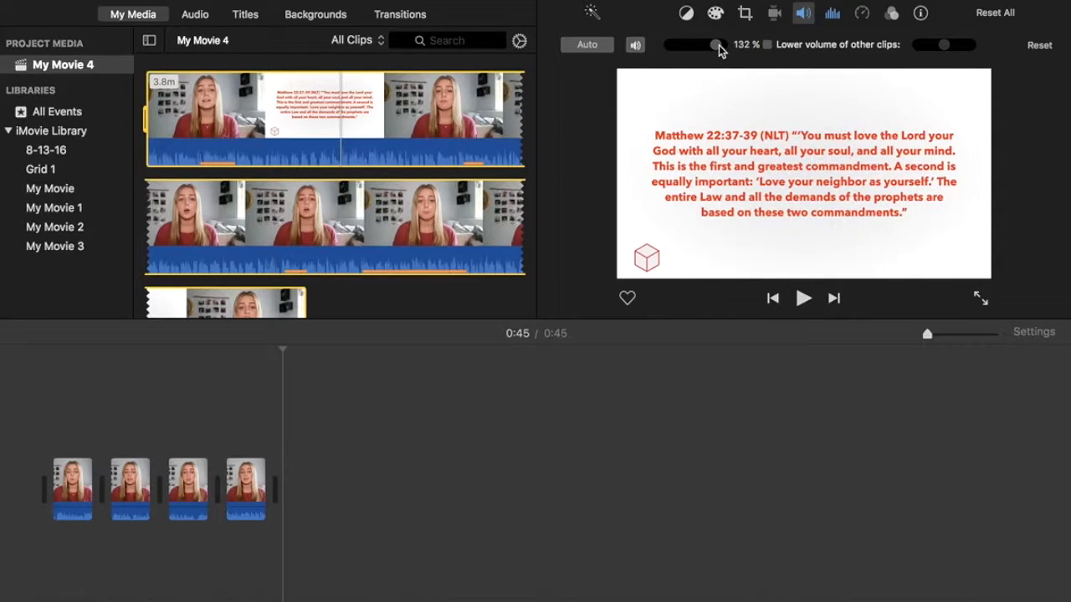
pyautogui.click(349, 440)
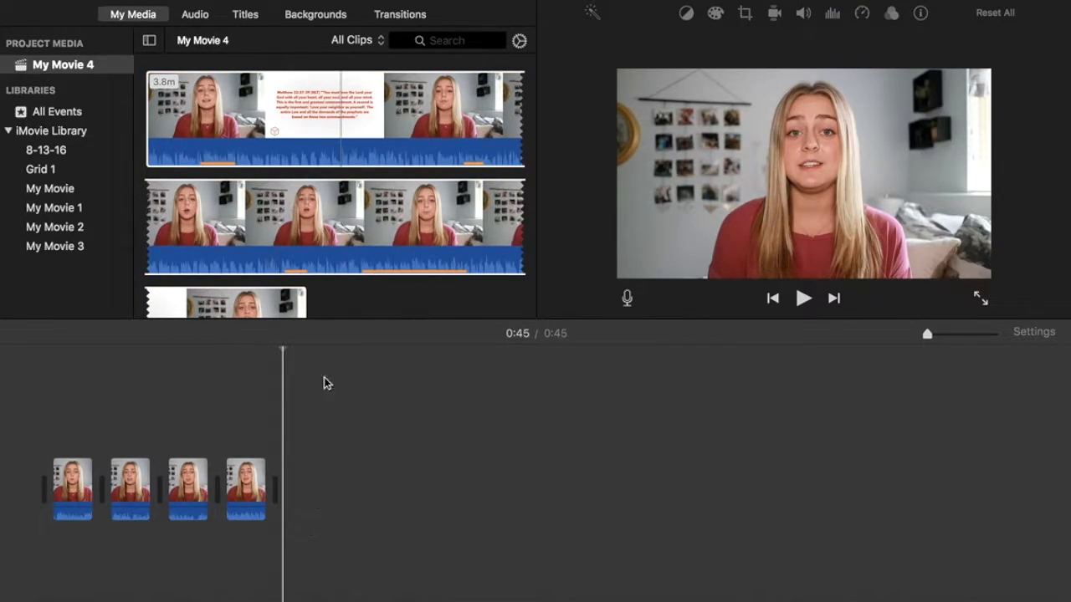
pyautogui.press('super+a')
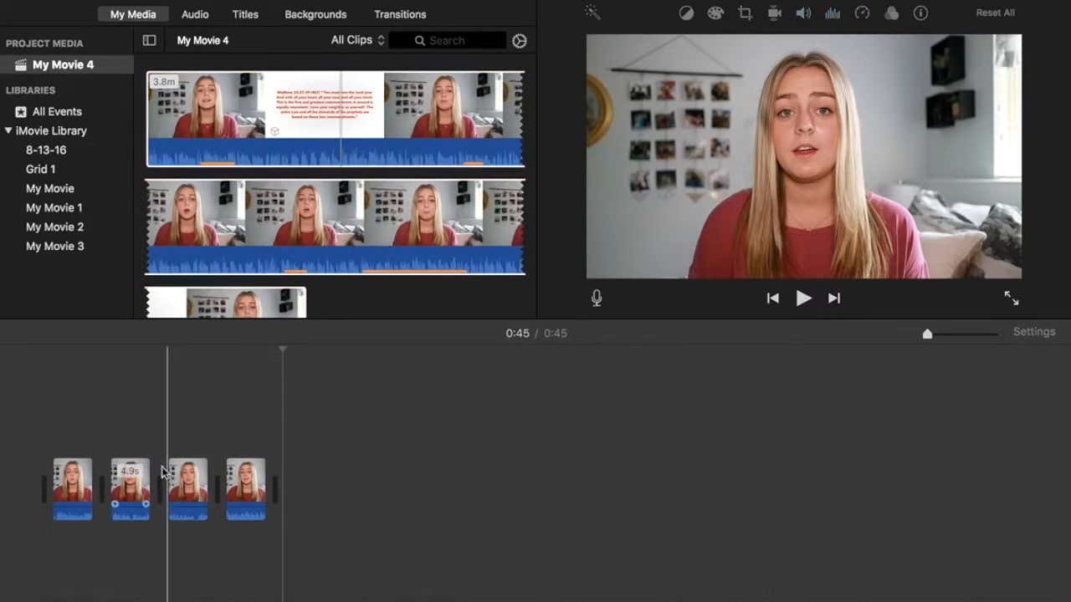
pyautogui.click(376, 155)
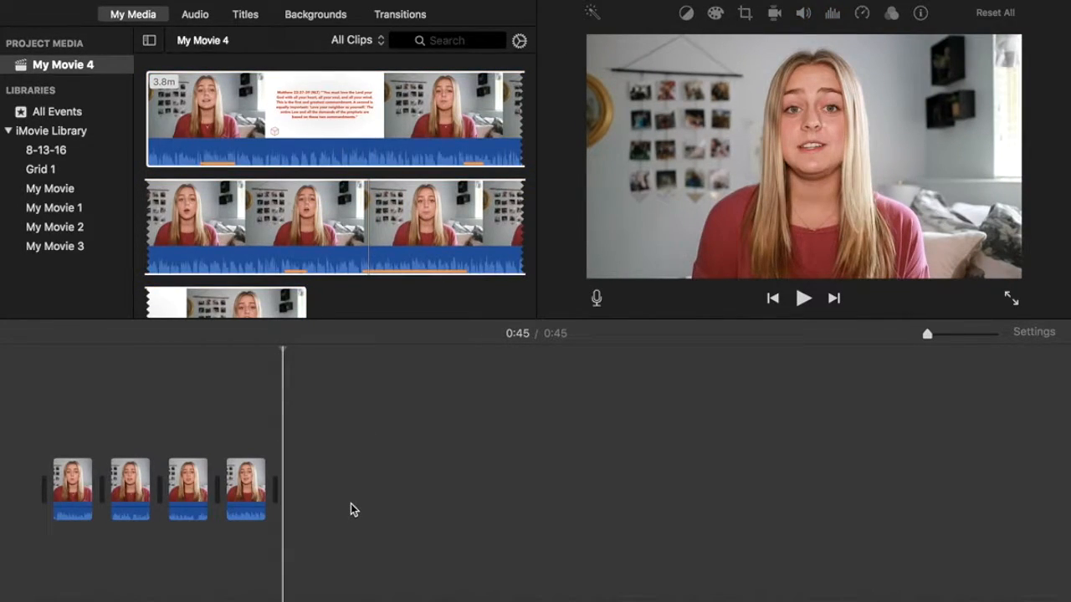
pyautogui.moveTo(339, 516); pyautogui.dragTo(48, 449)
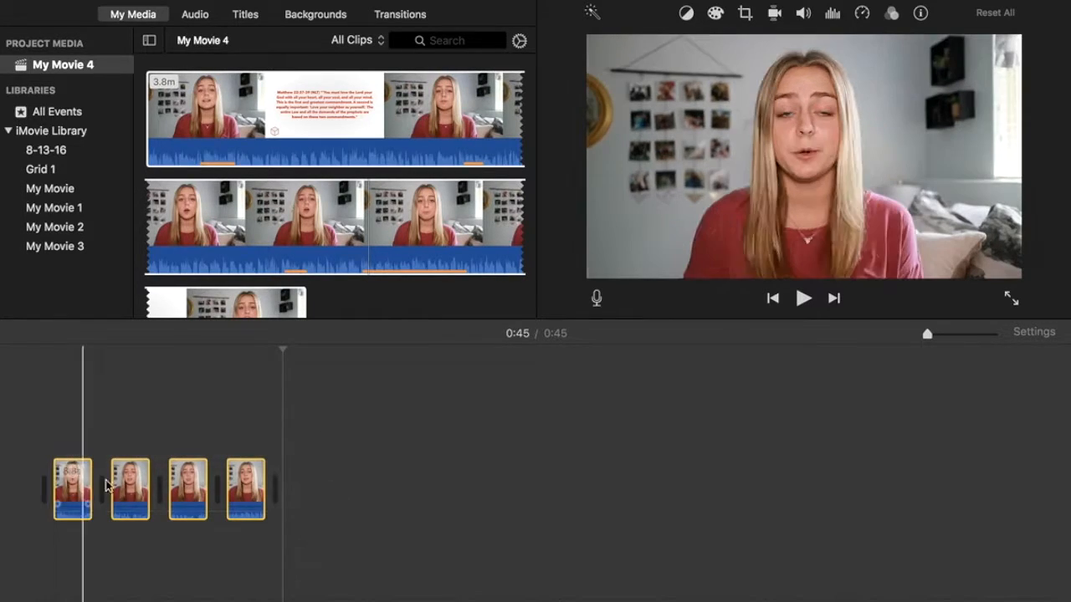
pyautogui.click(803, 13)
pyautogui.moveTo(715, 51); pyautogui.dragTo(717, 48)
pyautogui.click(407, 425)
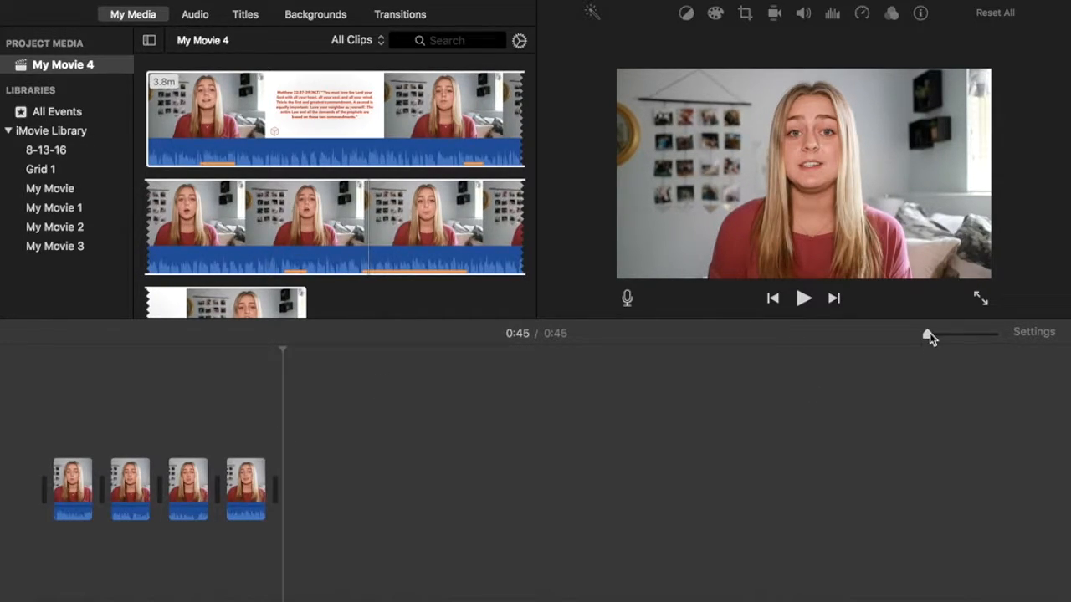
pyautogui.moveTo(928, 335); pyautogui.dragTo(937, 336)
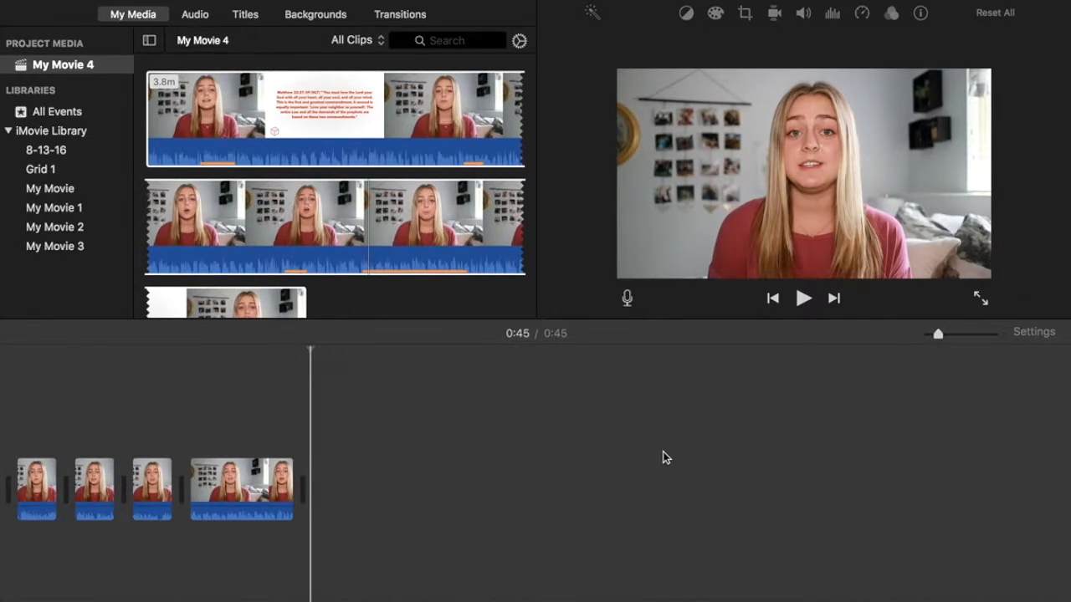
pyautogui.hscroll(-2, 664, 457)
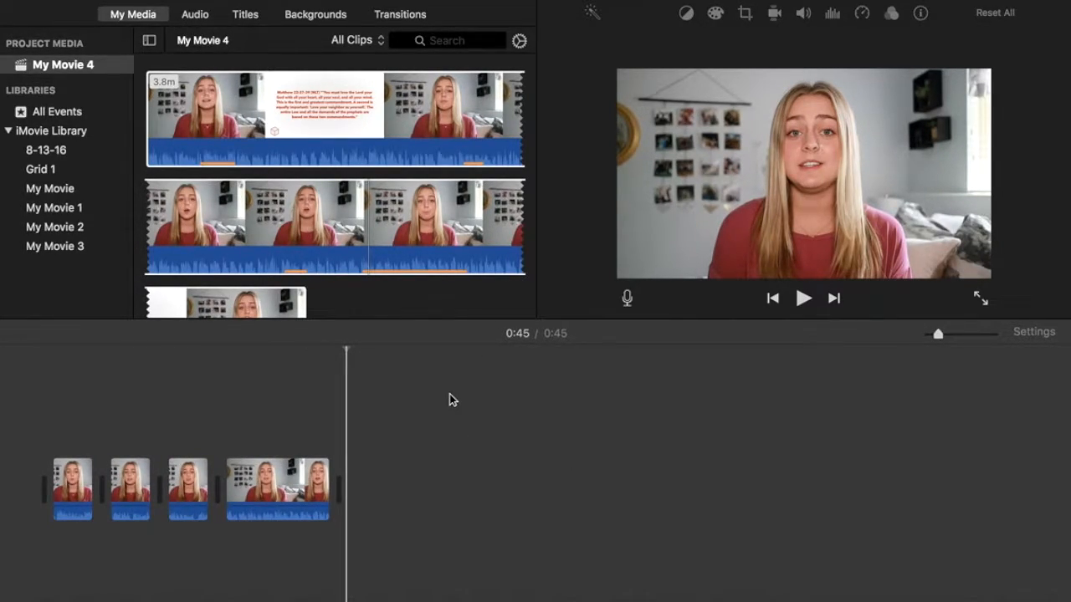
pyautogui.click(407, 20)
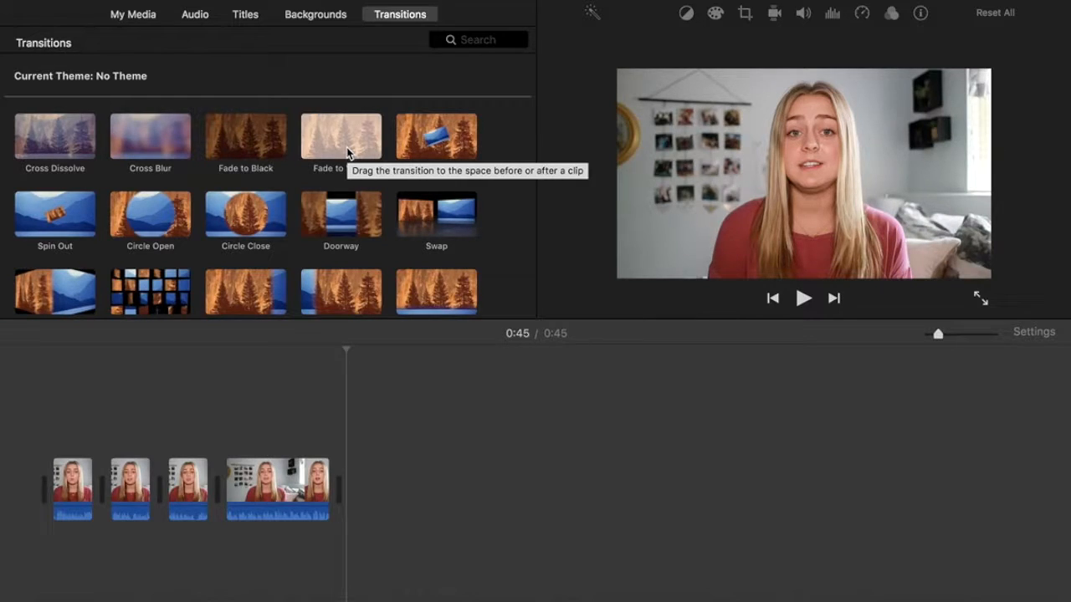
# Place Fade to White before the first clip, play it back to check it, and show the Titles browser.
pyautogui.moveTo(348, 151)
pyautogui.mouseDown()
pyautogui.moveTo(139, 330)
pyautogui.moveTo(50, 436)
pyautogui.moveTo(39, 479)
pyautogui.mouseUp()
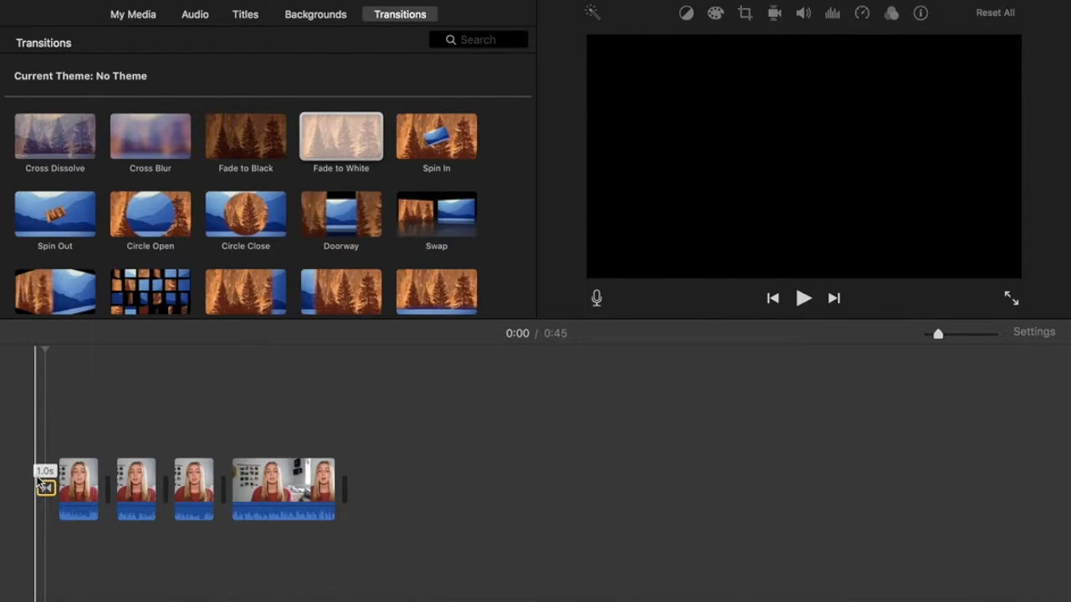
pyautogui.press('space')
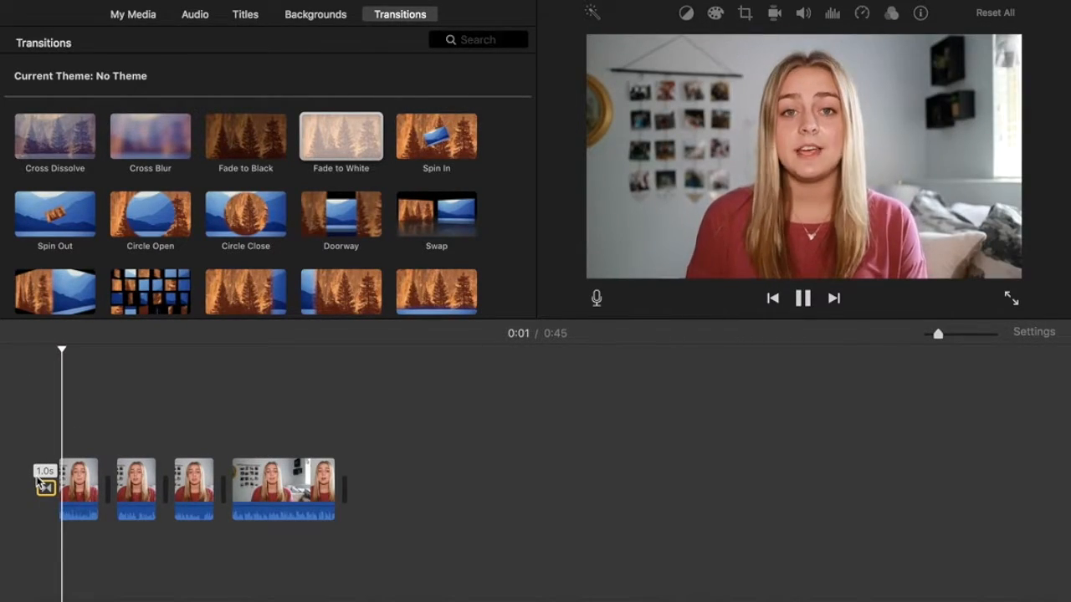
pyautogui.press('space')
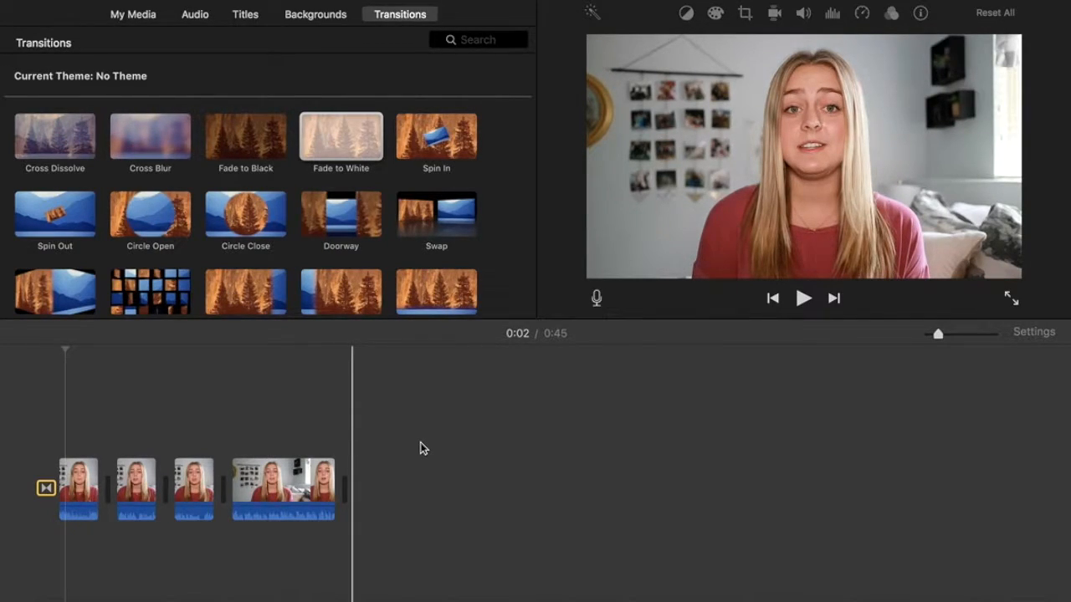
pyautogui.click(251, 14)
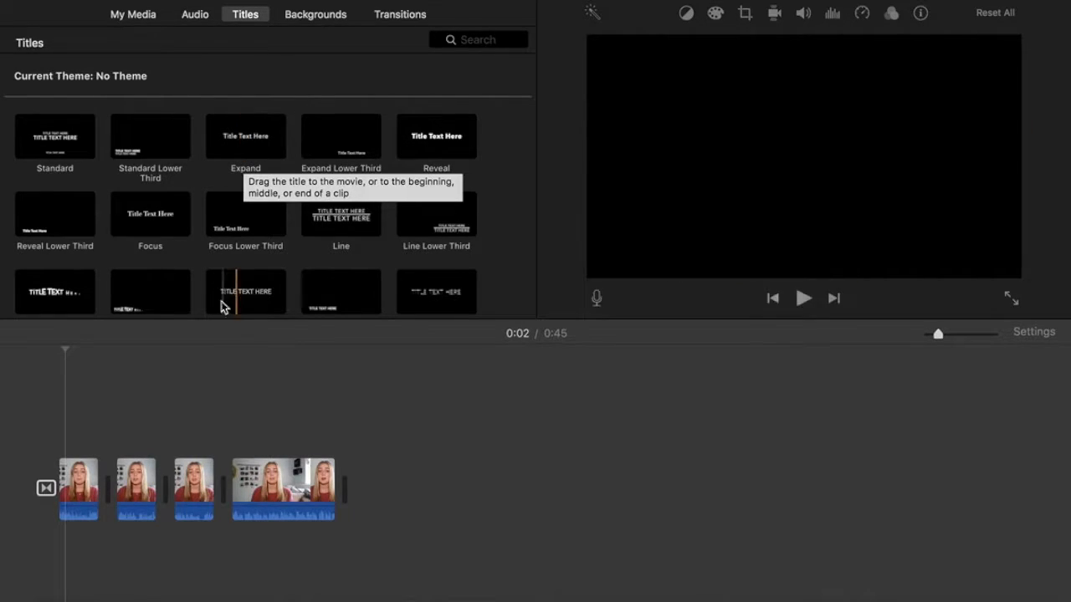
# Move the playhead to 0:09 and pick the Blobs background from the Backgrounds browser.
pyautogui.click(122, 428)
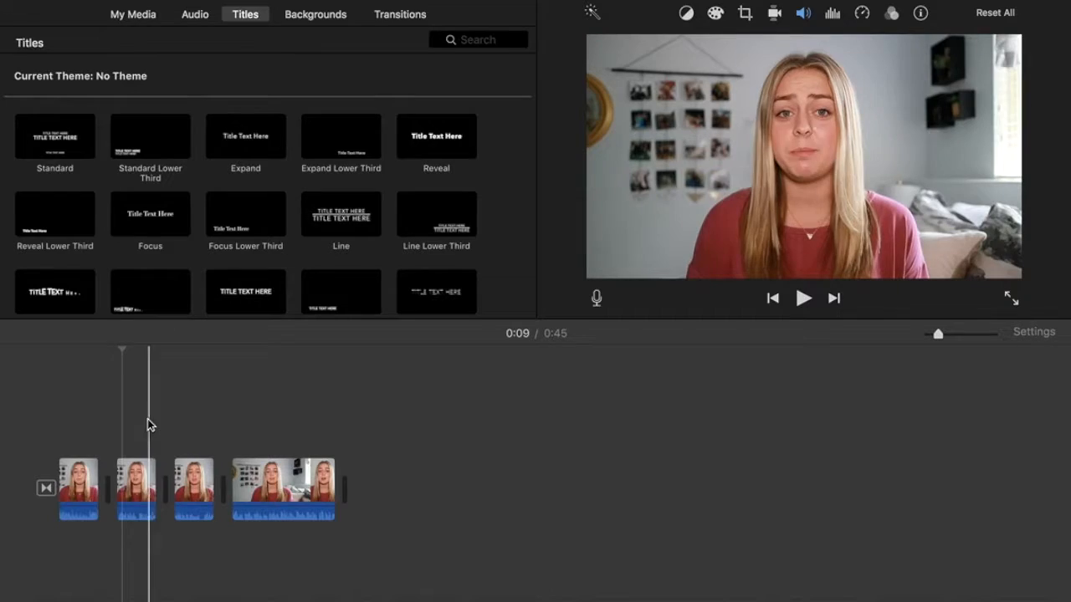
pyautogui.click(332, 22)
pyautogui.scroll(-5, 325, 212)
pyautogui.scroll(-6, 325, 212)
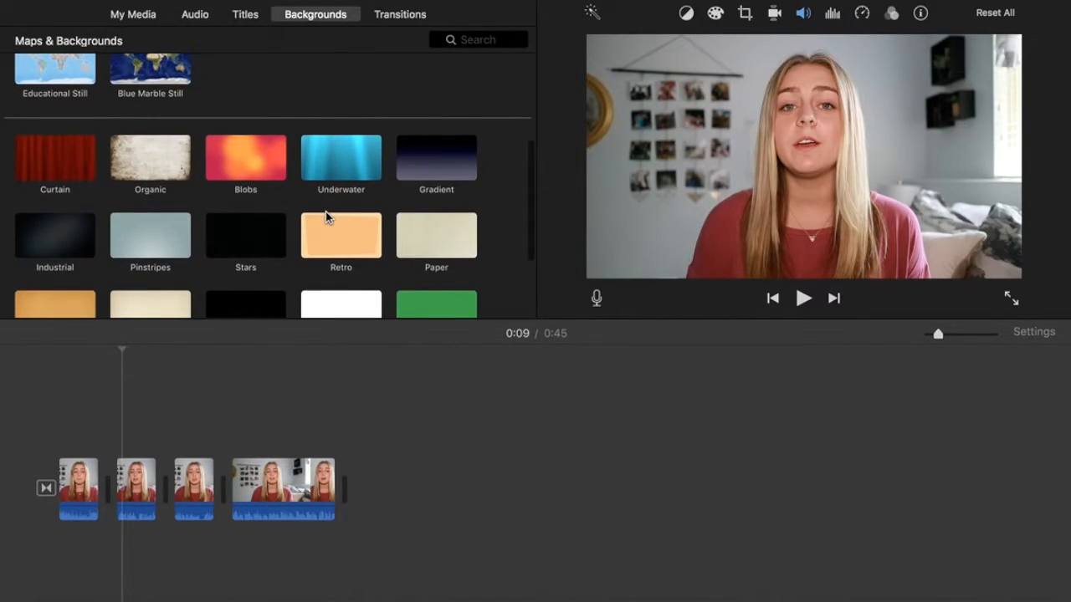
pyautogui.scroll(-3, 325, 211)
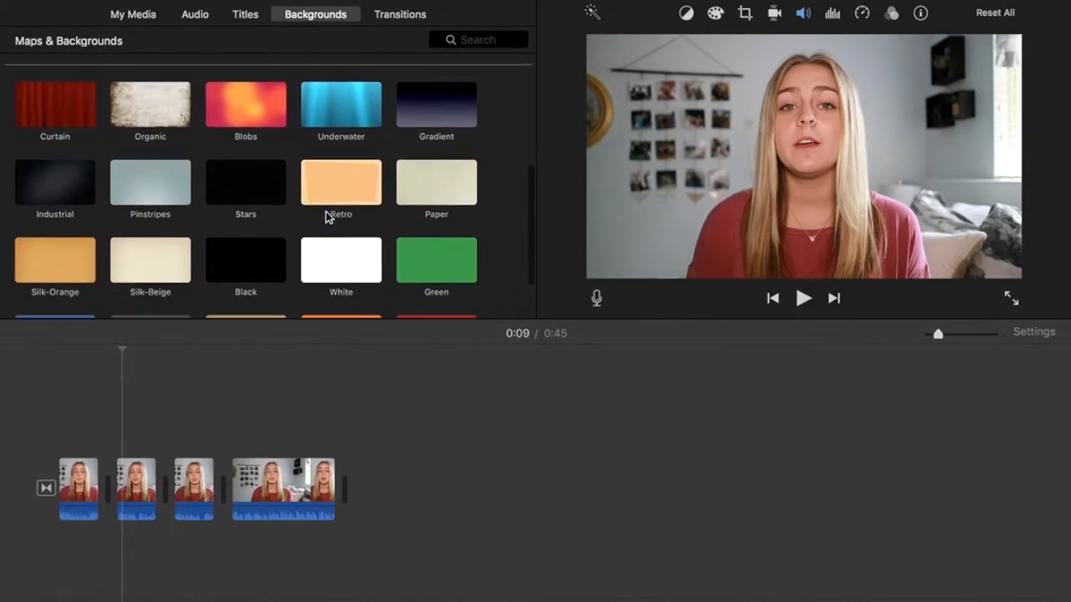
pyautogui.scroll(-1, 325, 211)
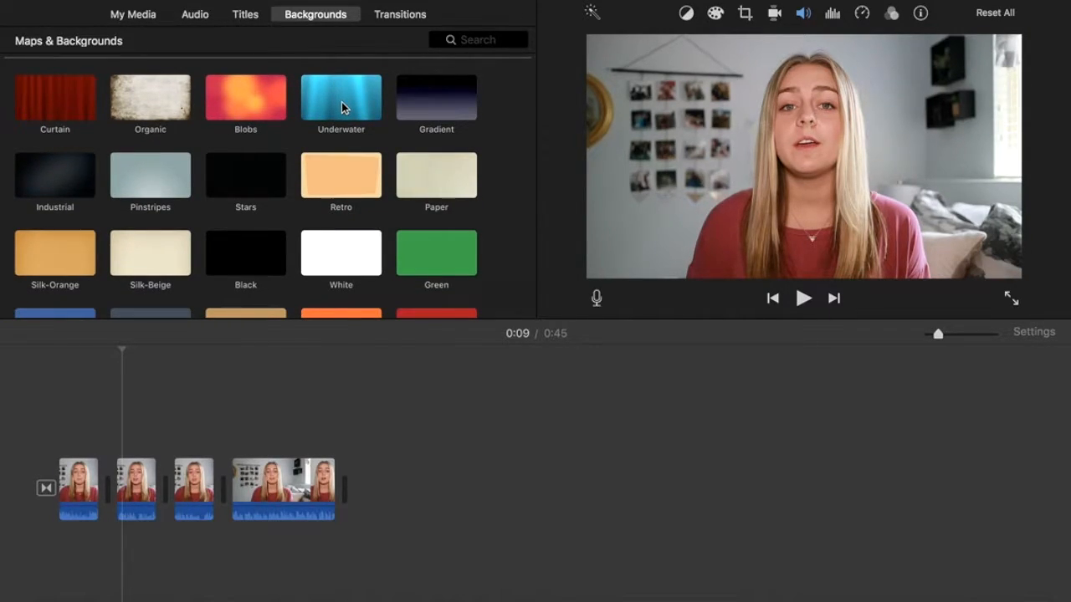
pyautogui.click(251, 98)
# Place the Blobs background above the second clip and preview it from 0:07.
pyautogui.moveTo(251, 98); pyautogui.dragTo(114, 436)
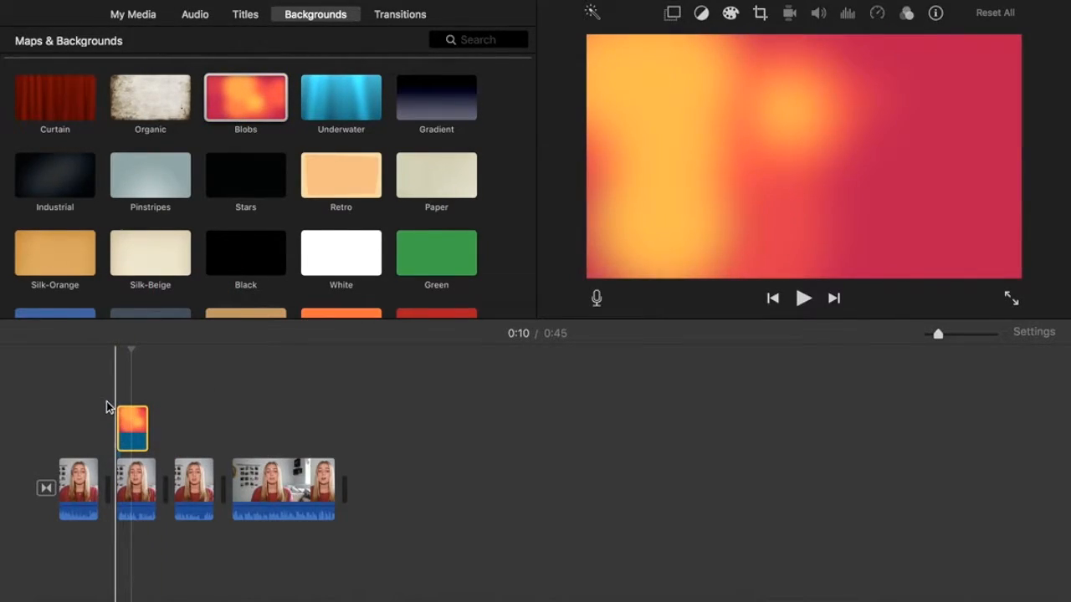
pyautogui.click(91, 403)
pyautogui.press('space')
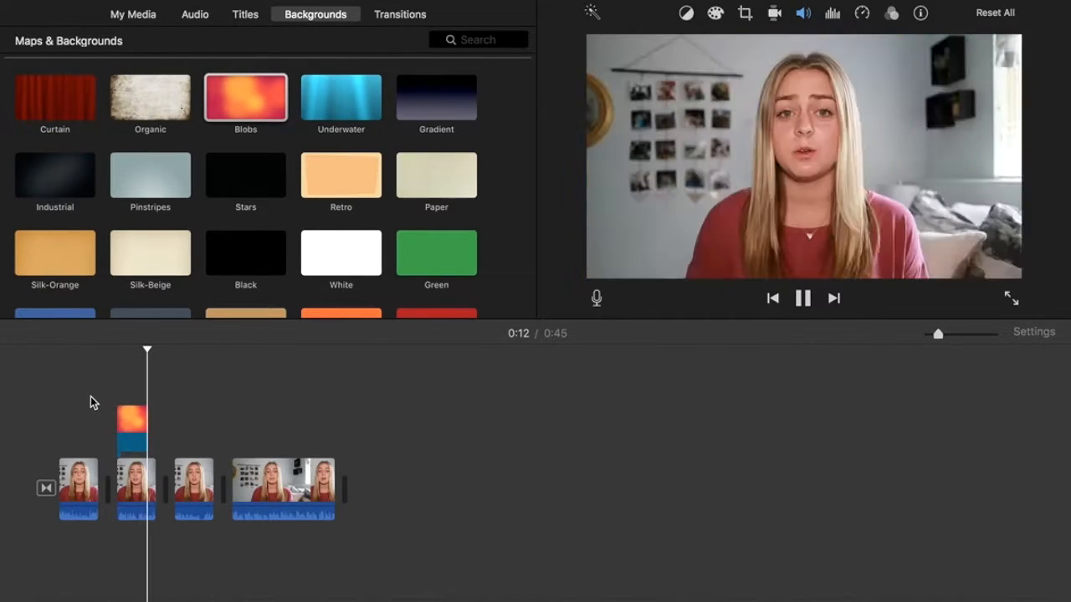
pyautogui.press('space')
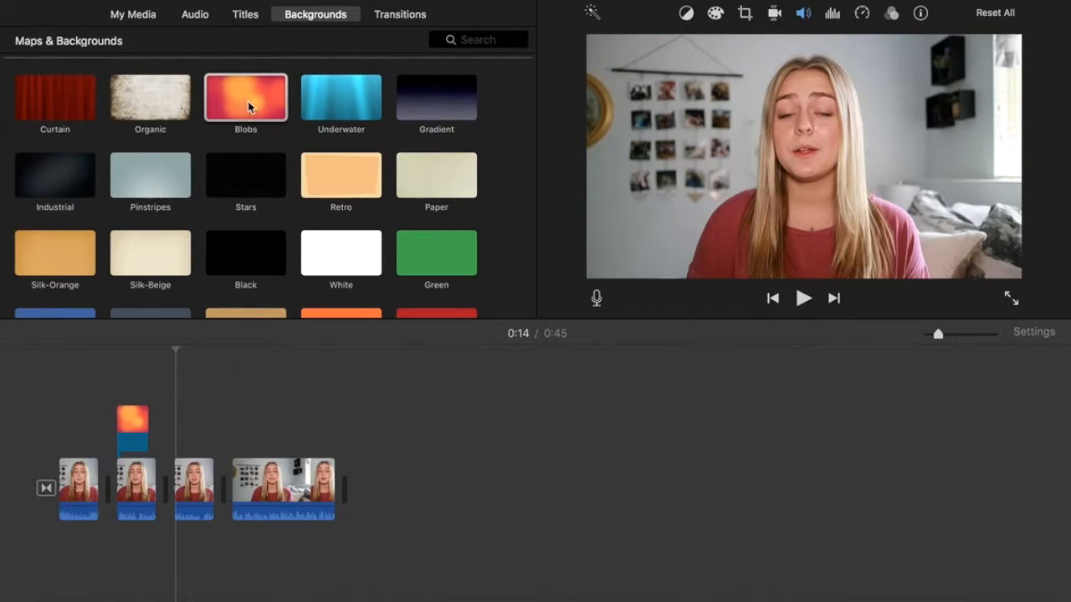
pyautogui.click(247, 15)
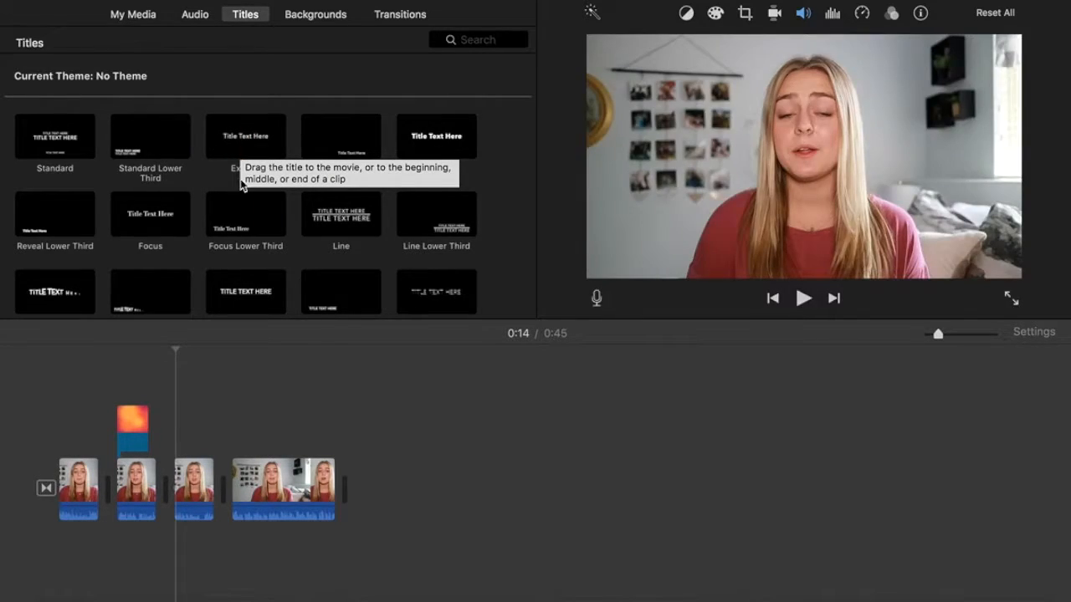
# Add an Expand title over the Blobs background and change its text to 'Here is my text.'.
pyautogui.click(247, 143)
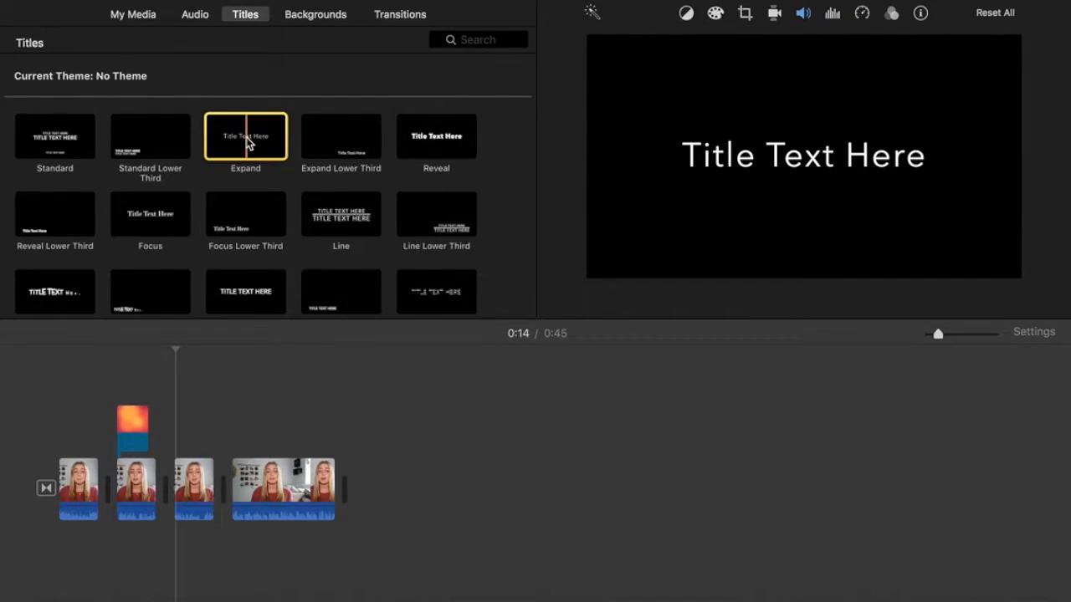
pyautogui.moveTo(248, 144); pyautogui.dragTo(112, 376)
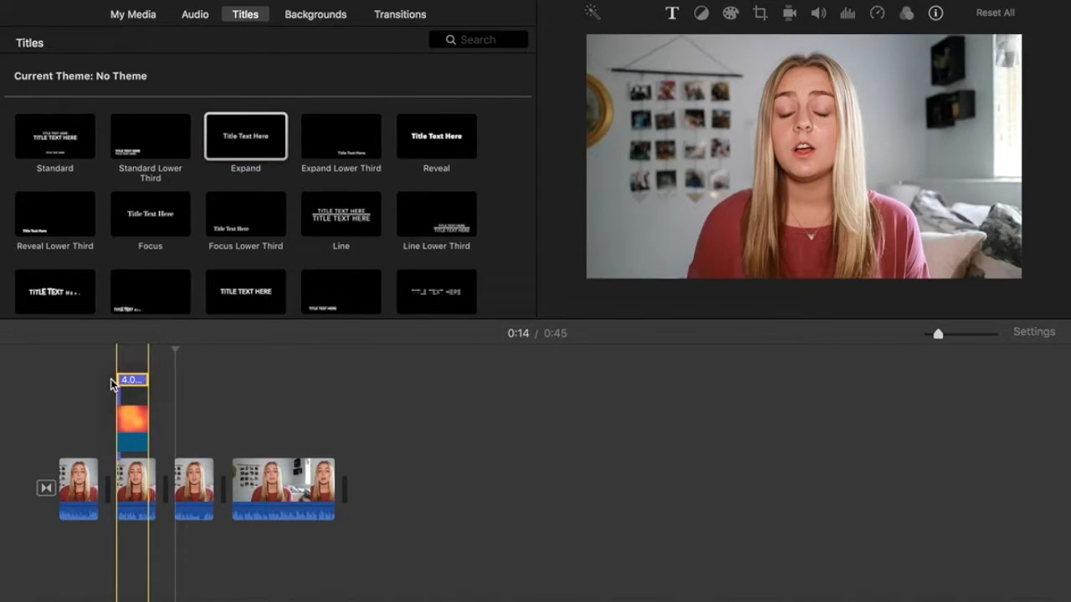
pyautogui.doubleClick(115, 397)
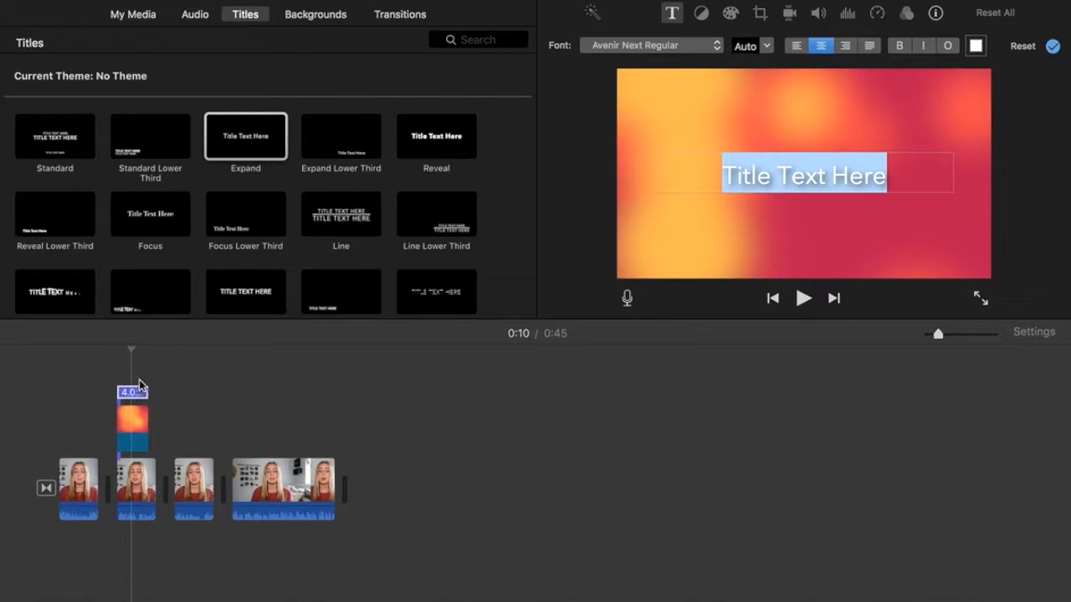
pyautogui.tripleClick(788, 178)
pyautogui.write('Here is my')
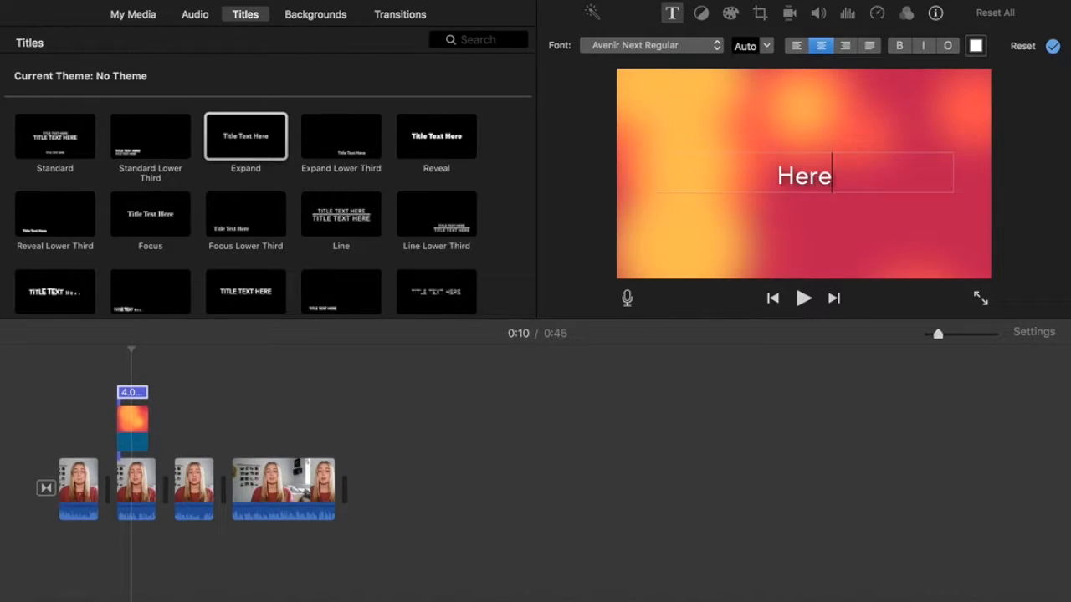
pyautogui.write(' text.')
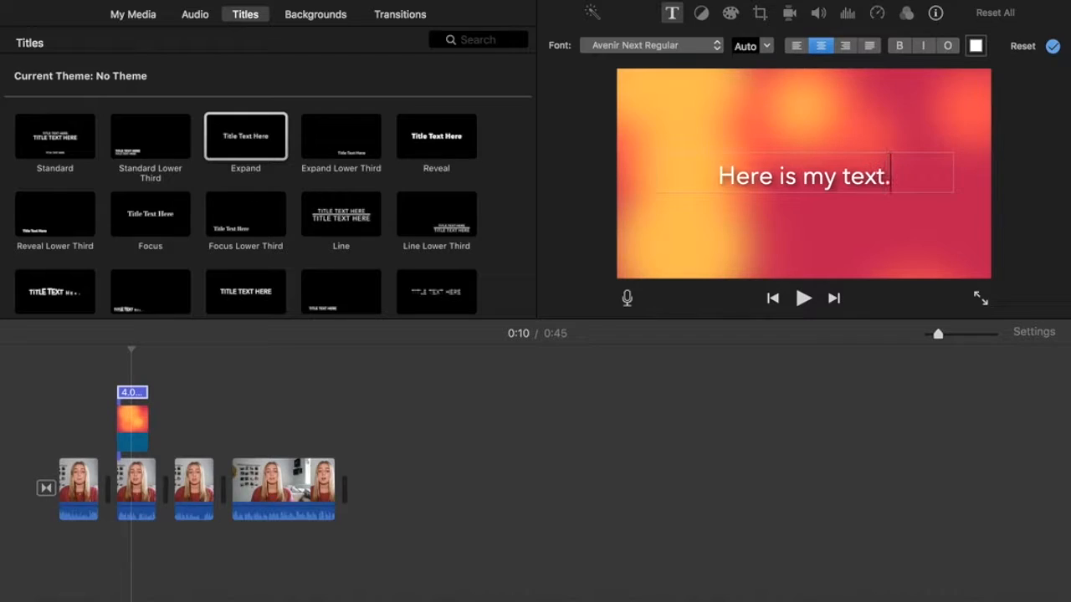
# Keep the title font as Avenir Next Regular and finish editing, returning to 0:07.
pyautogui.doubleClick(820, 176)
pyautogui.tripleClick(820, 182)
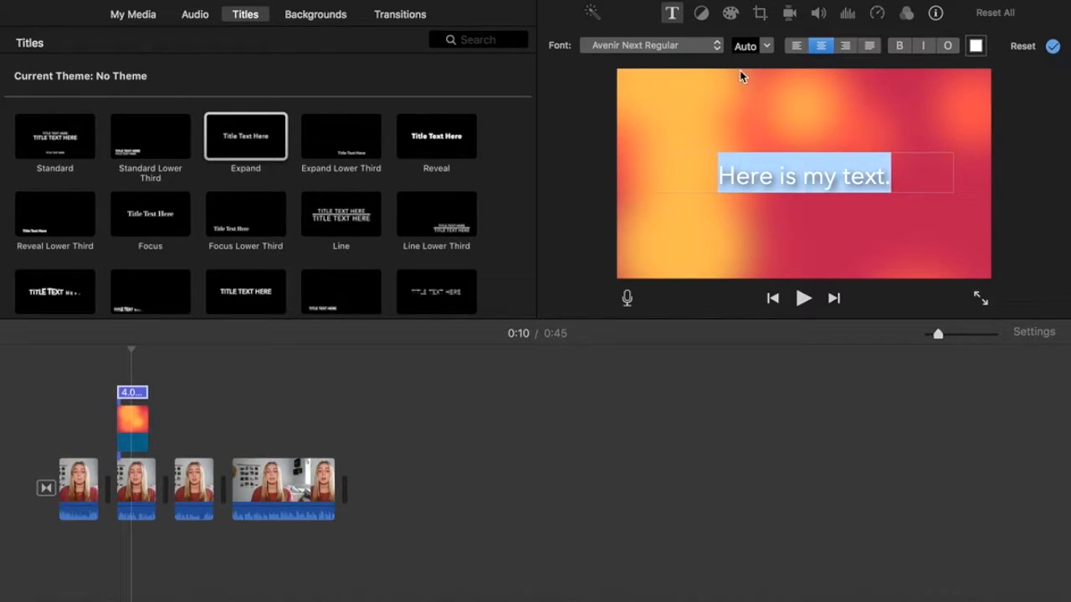
pyautogui.click(714, 47)
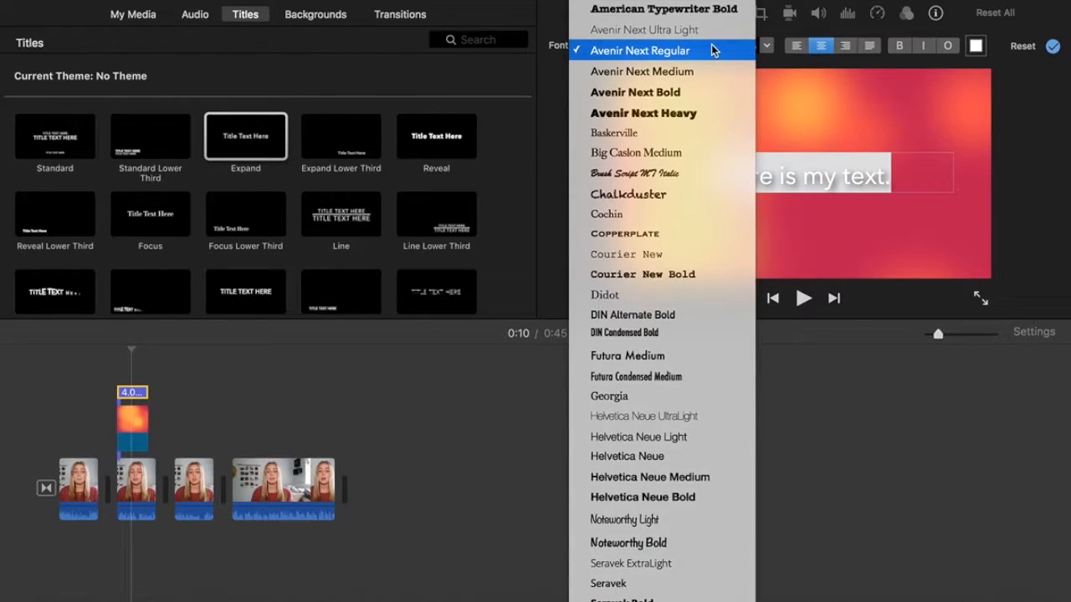
pyautogui.click(714, 50)
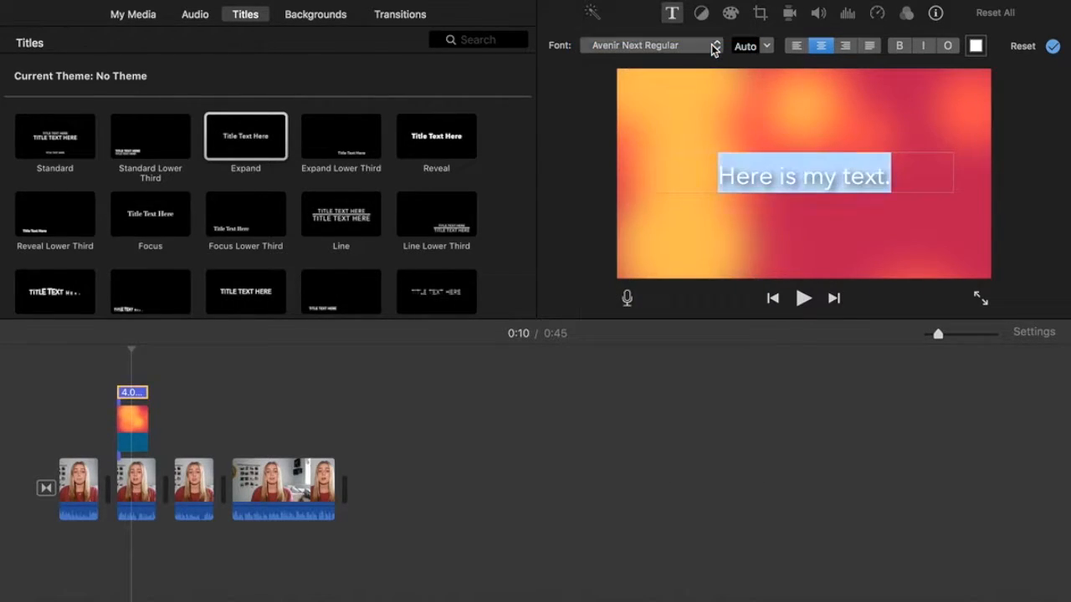
pyautogui.click(795, 183)
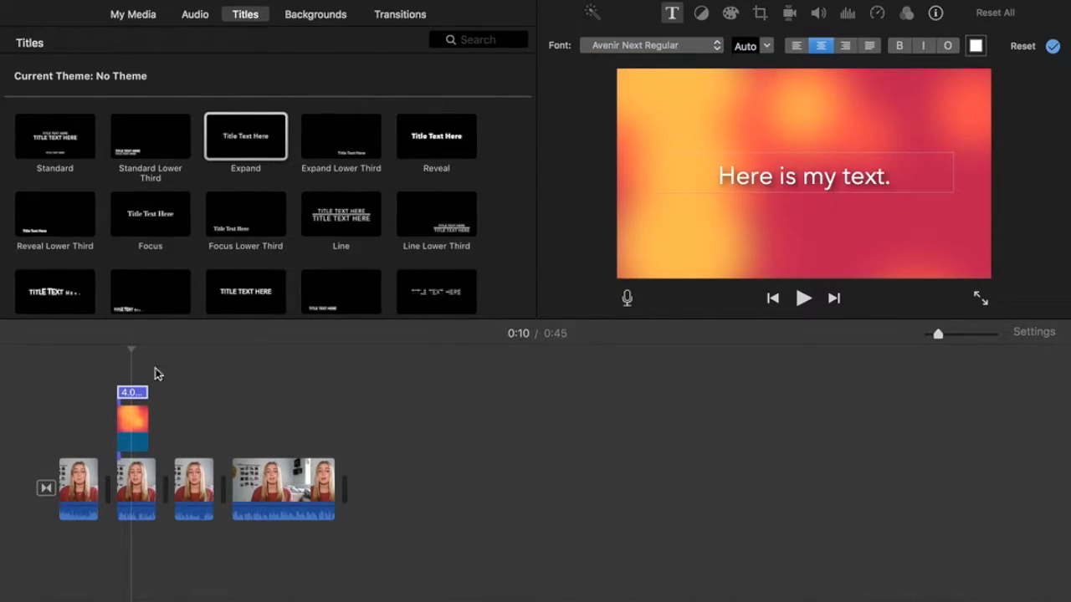
pyautogui.click(91, 391)
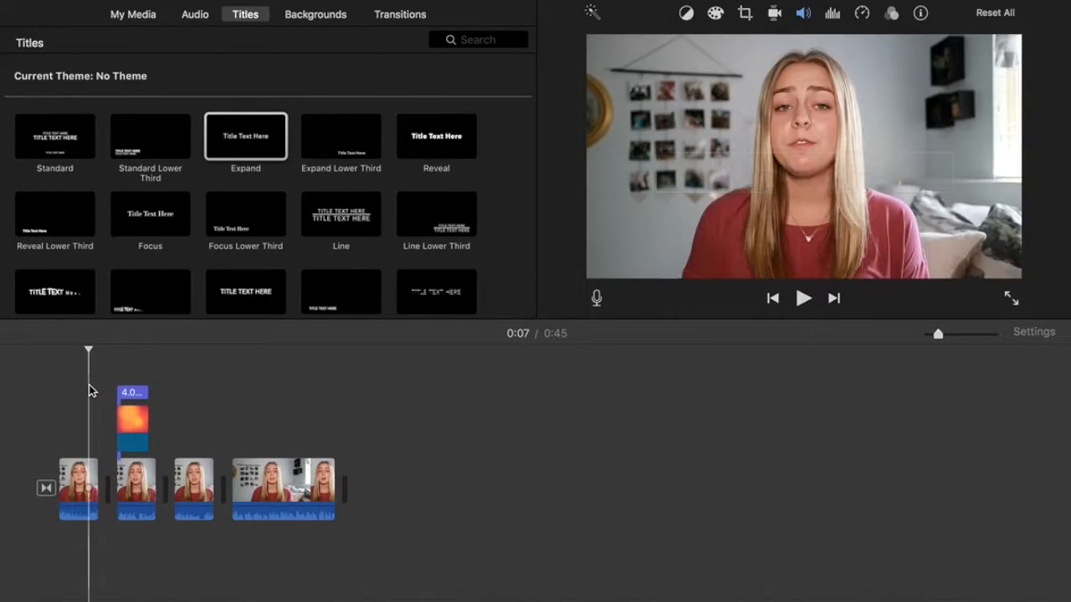
# Preview the new title, then zoom in and lengthen the Blobs background to about 10 seconds.
pyautogui.press('space')
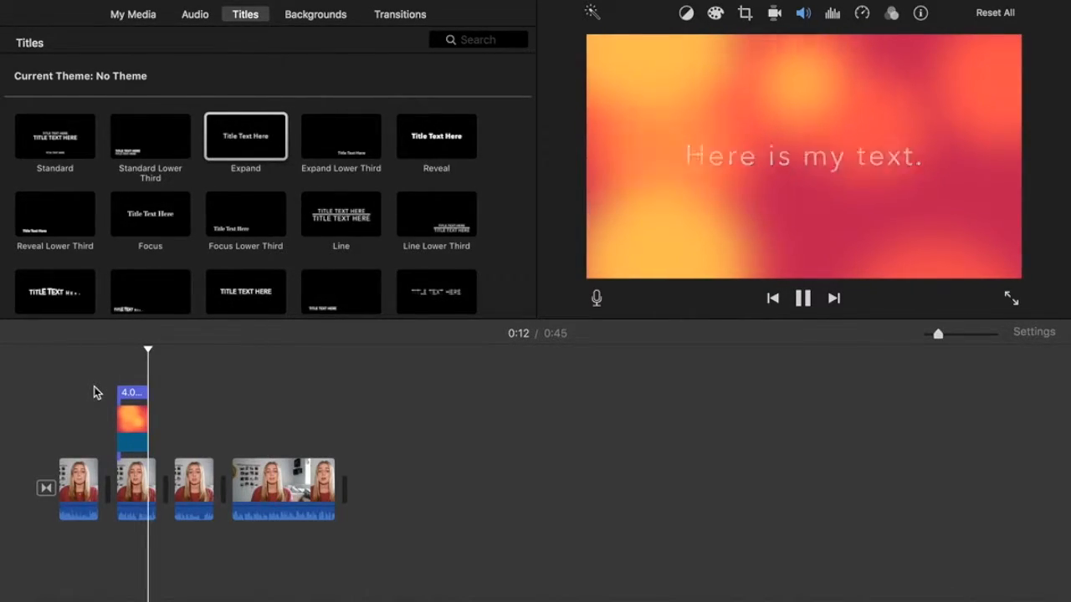
pyautogui.press('space')
pyautogui.click(138, 435)
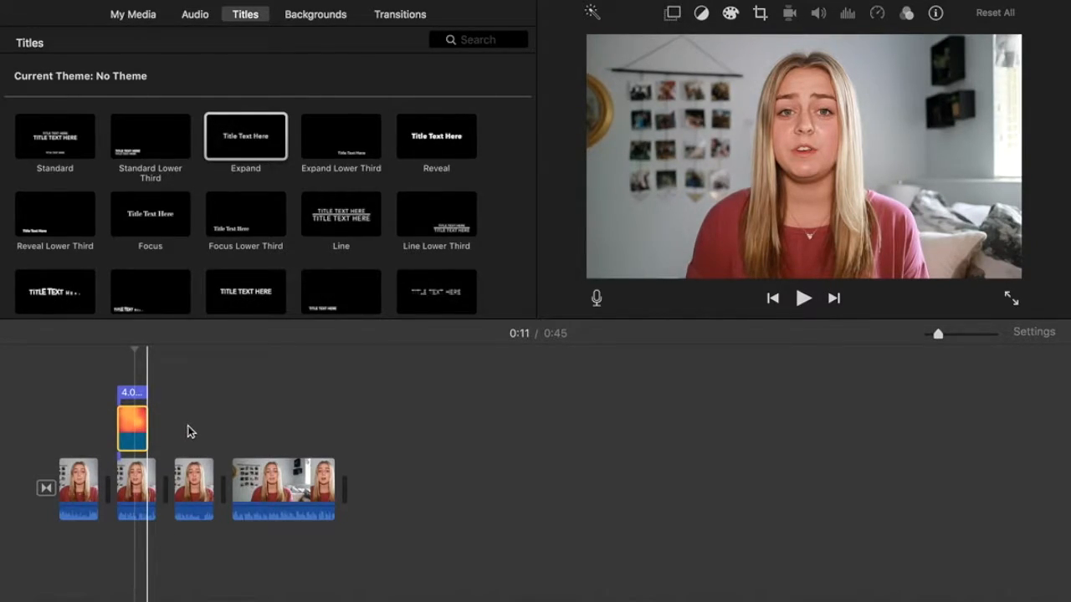
pyautogui.click(967, 334)
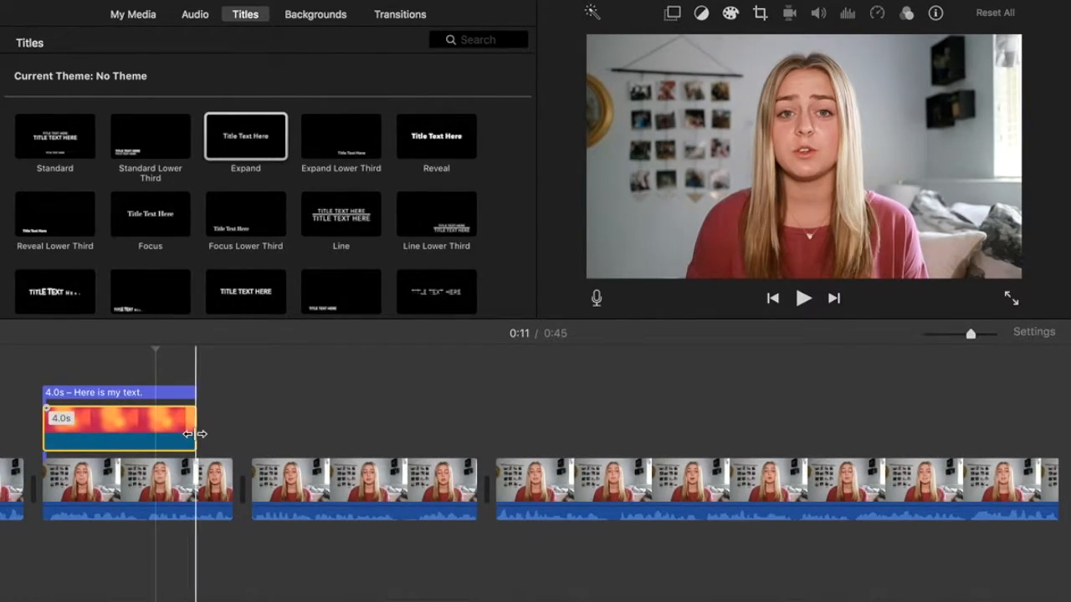
pyautogui.moveTo(200, 433); pyautogui.dragTo(448, 425)
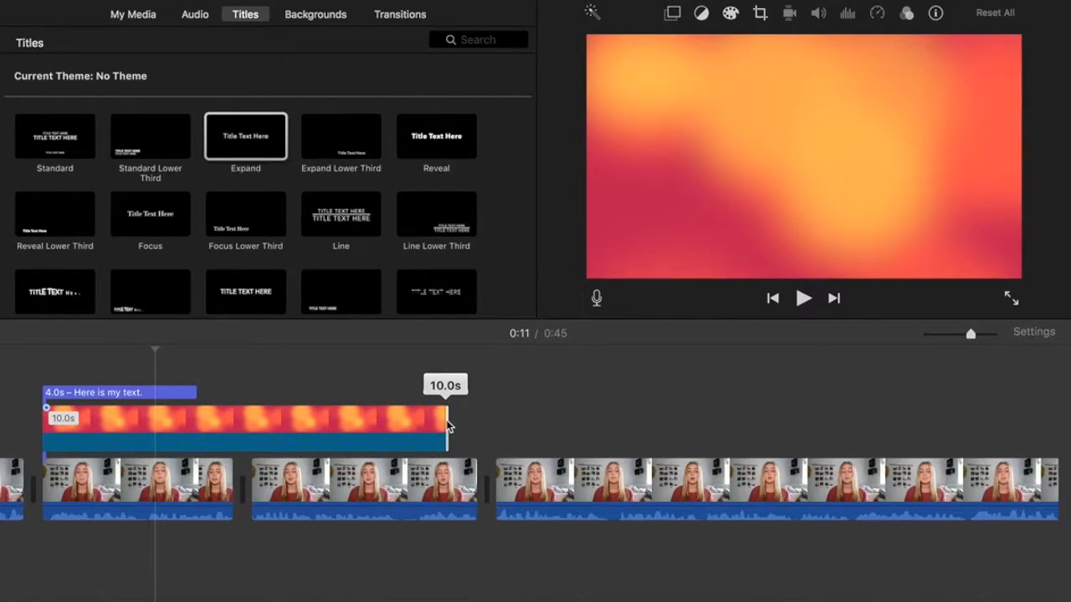
pyautogui.moveTo(448, 425); pyautogui.dragTo(483, 424)
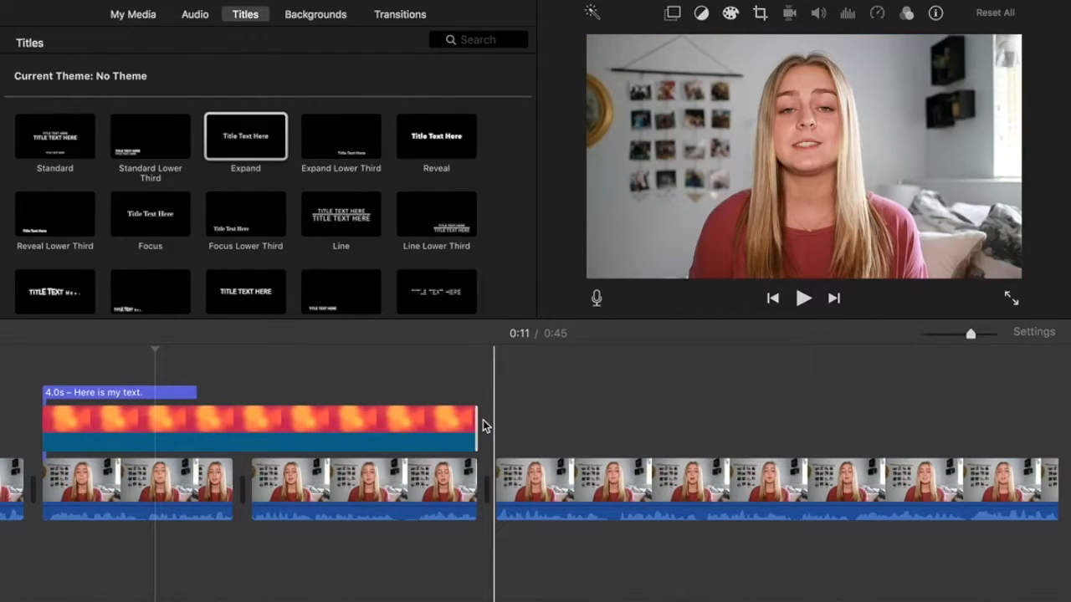
# Stretch the 'Here is my text.' title to match the 10.8 s background and replay from 0:07.
pyautogui.click(195, 393)
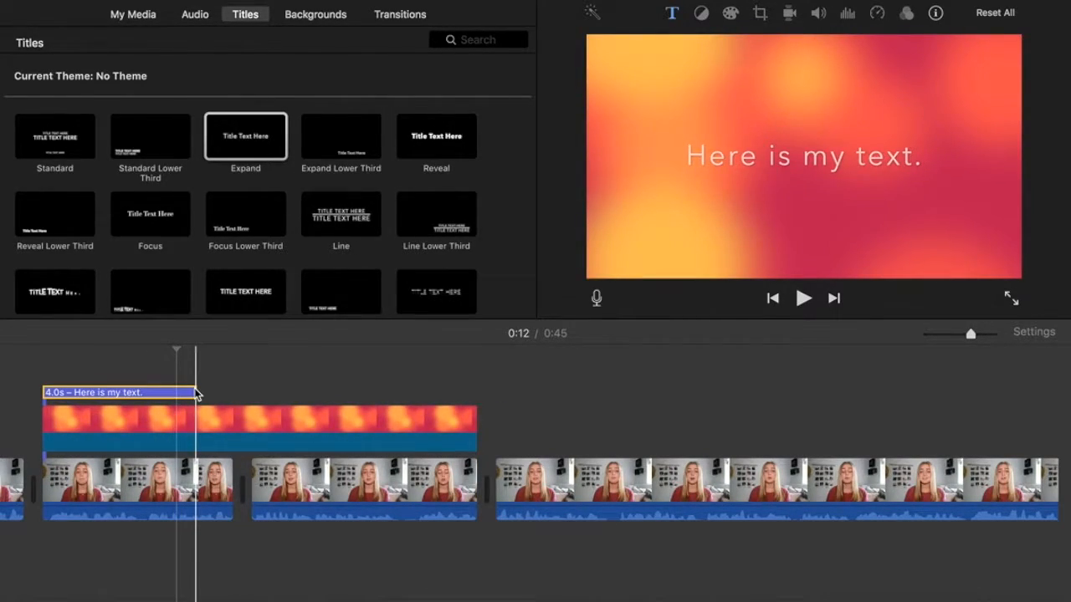
pyautogui.moveTo(193, 391); pyautogui.dragTo(472, 396)
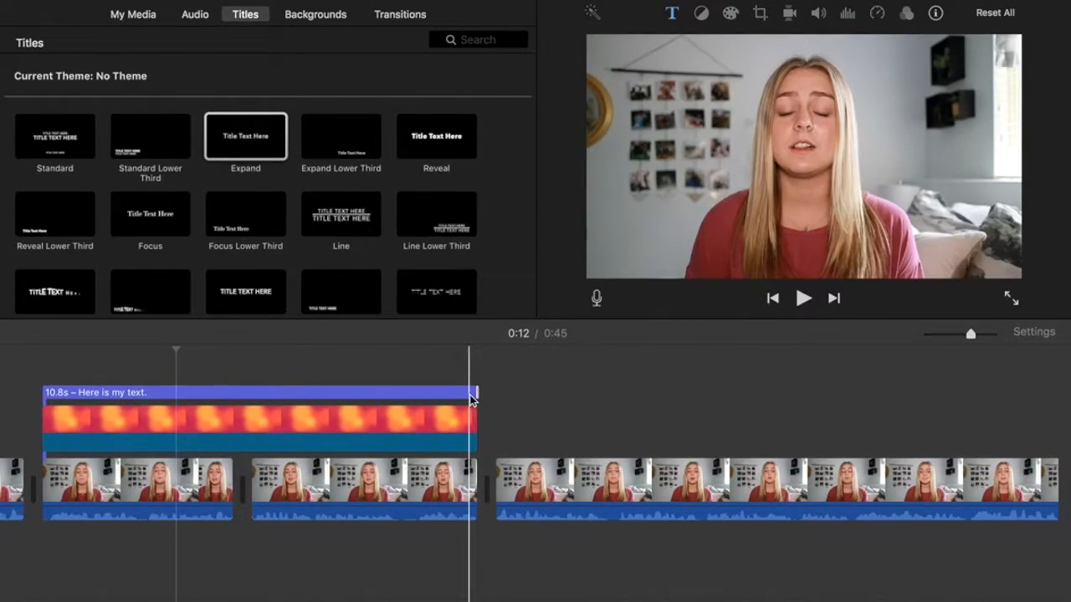
pyautogui.hscroll(-3, 180, 389)
pyautogui.hscroll(-2, 180, 389)
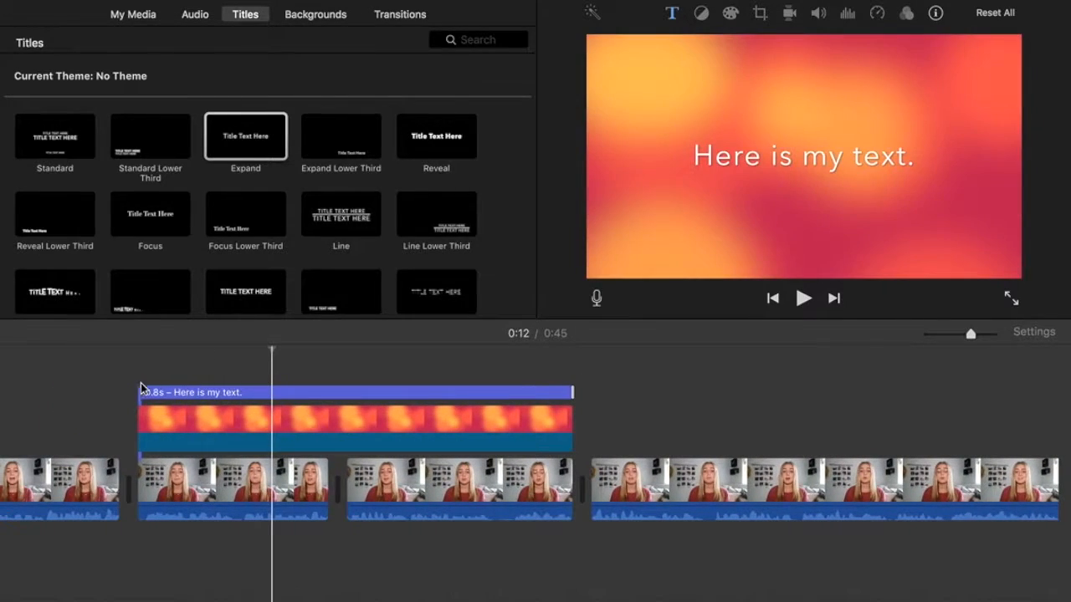
pyautogui.click(82, 394)
pyautogui.press('space')
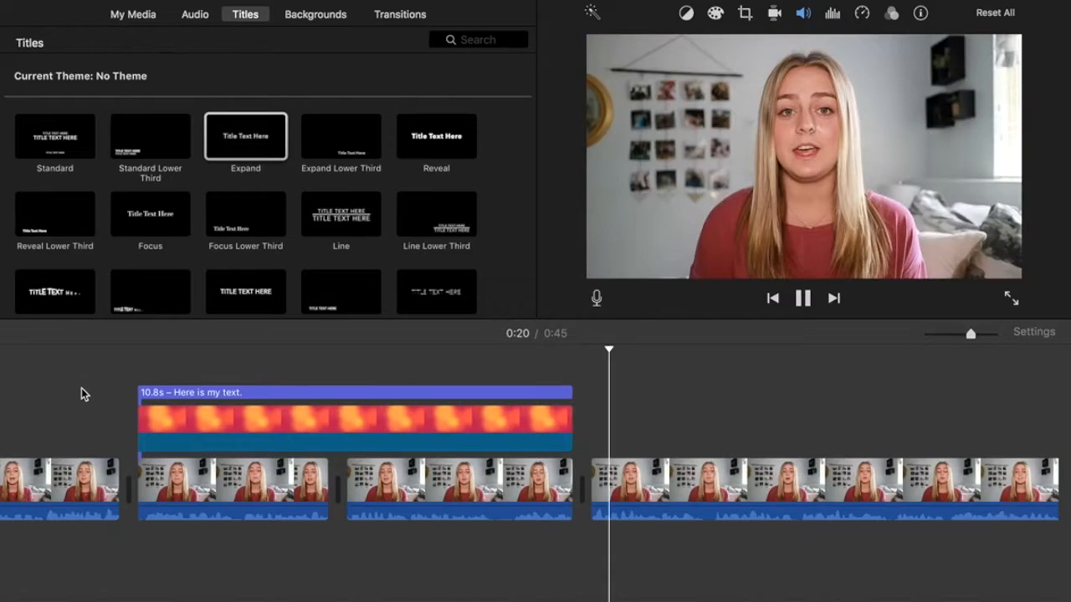
pyautogui.press('space')
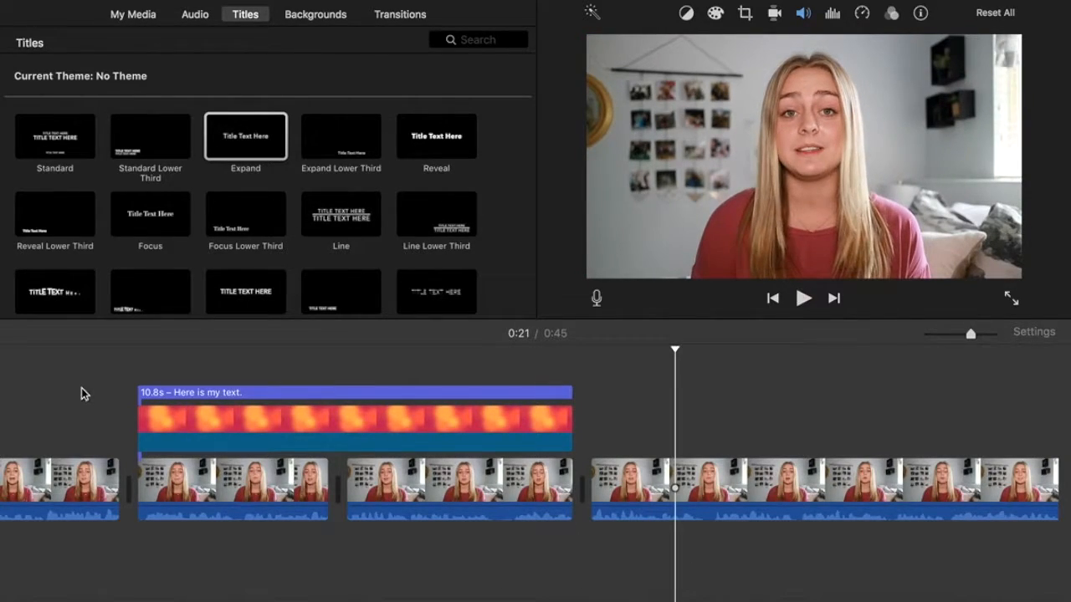
pyautogui.click(230, 421)
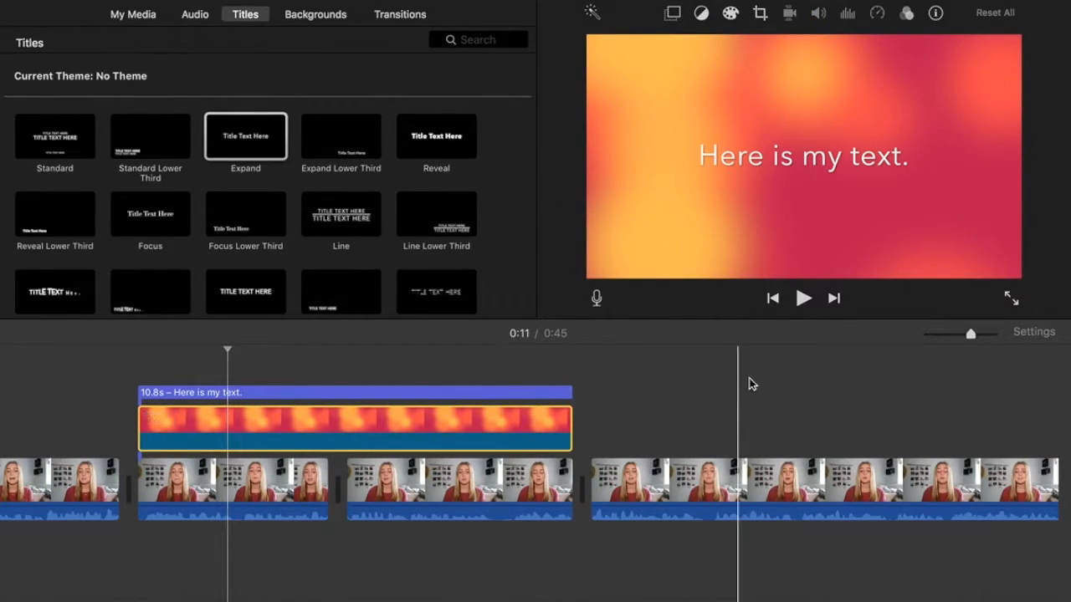
# Zoom the timeline out and drop a Blobs background above the talking clip at 0:29.
pyautogui.click(950, 335)
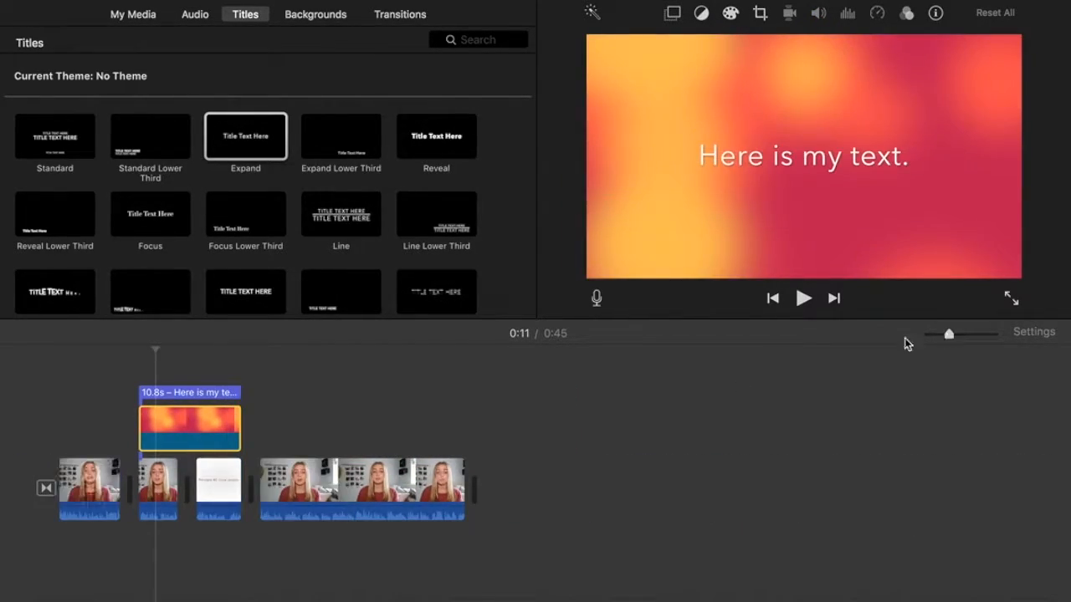
pyautogui.scroll(-2, 363, 248)
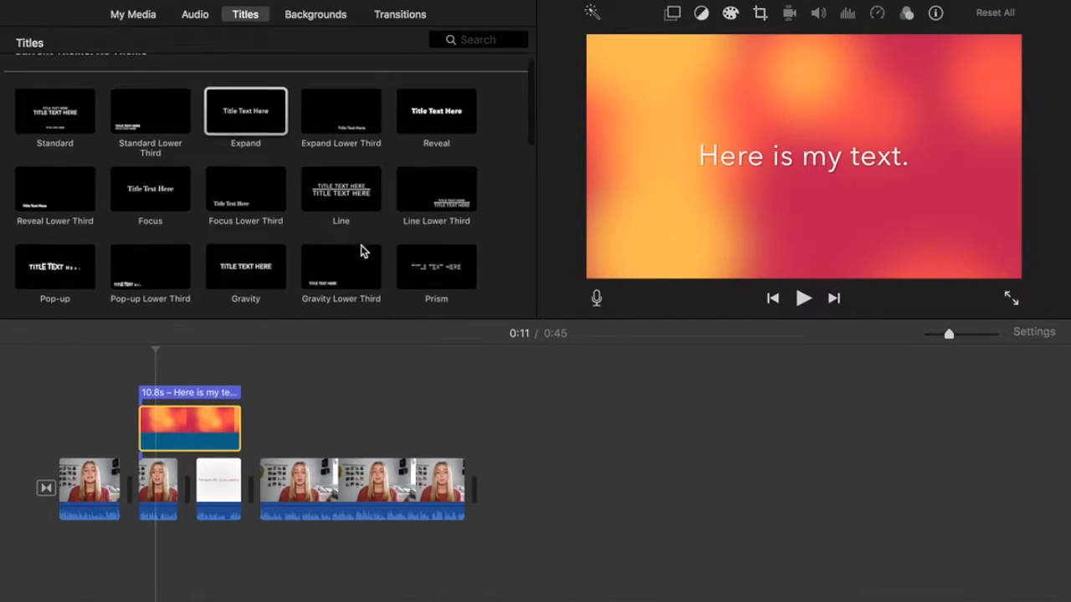
pyautogui.scroll(2, 363, 251)
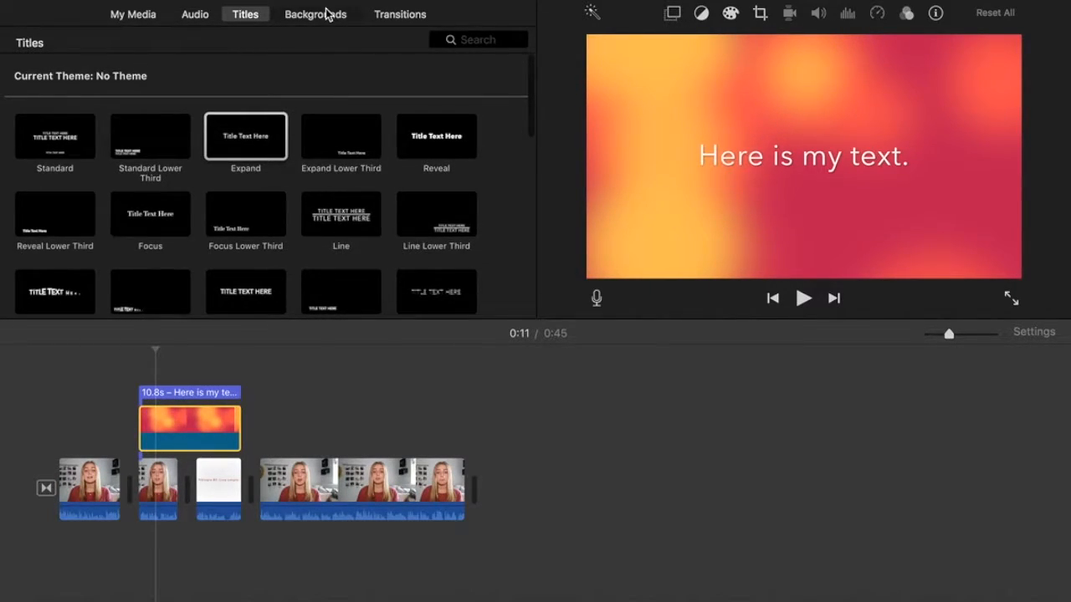
pyautogui.click(327, 14)
pyautogui.moveTo(266, 92); pyautogui.dragTo(337, 428)
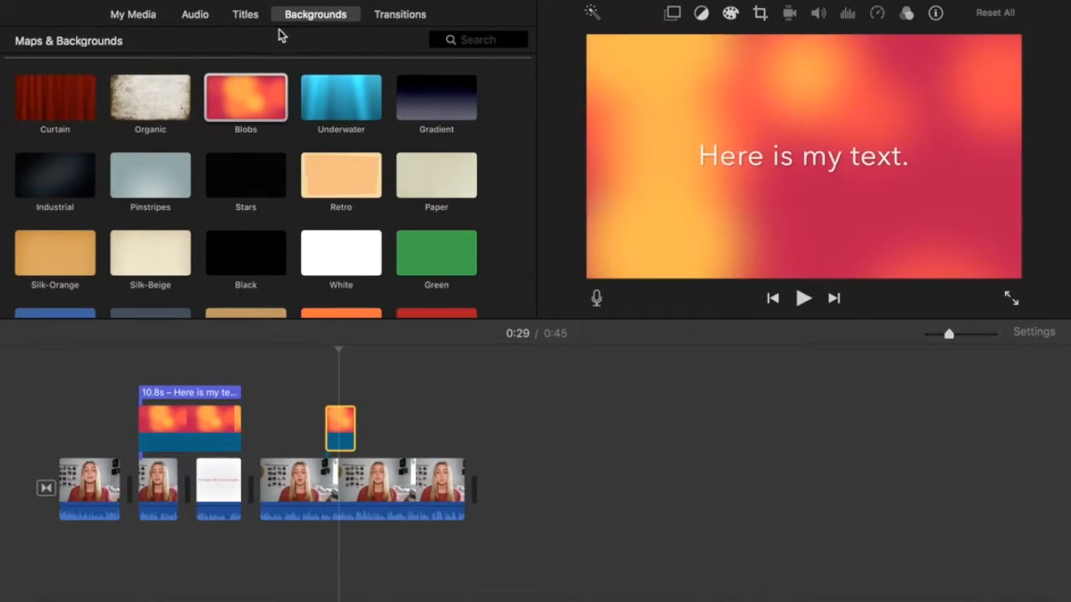
# Add a Centered title onto the new Blobs background clip.
pyautogui.click(246, 17)
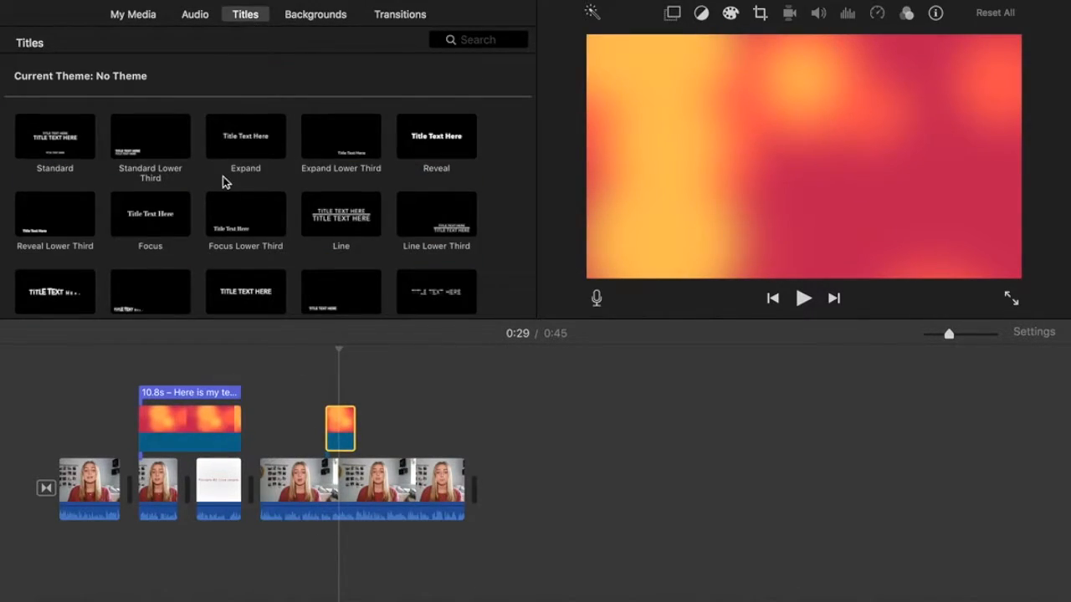
pyautogui.scroll(-2, 225, 180)
pyautogui.scroll(-2, 224, 181)
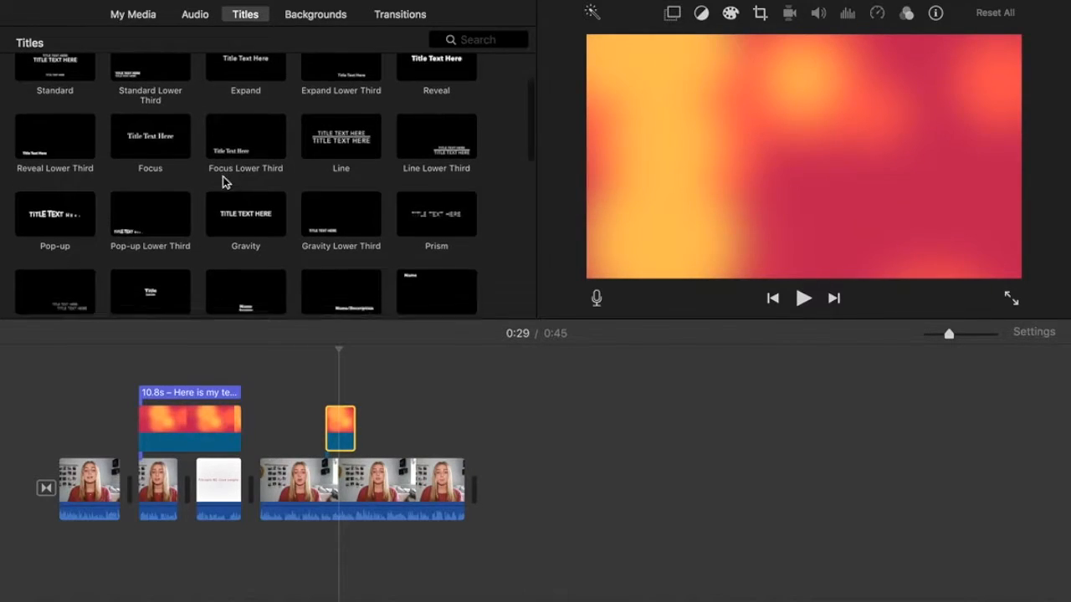
pyautogui.scroll(-3, 224, 181)
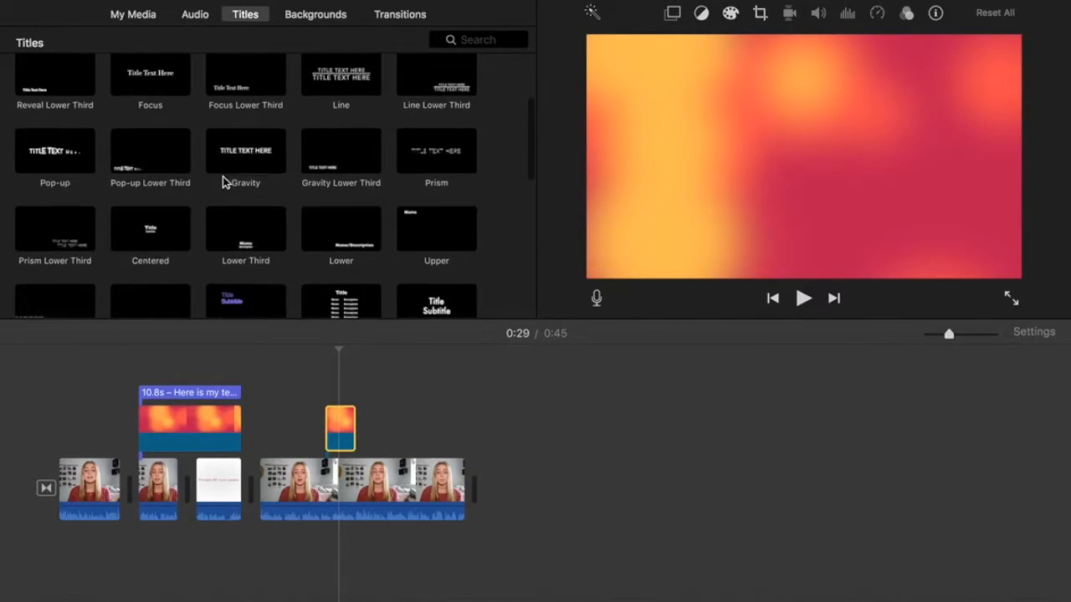
pyautogui.moveTo(159, 152); pyautogui.dragTo(325, 393)
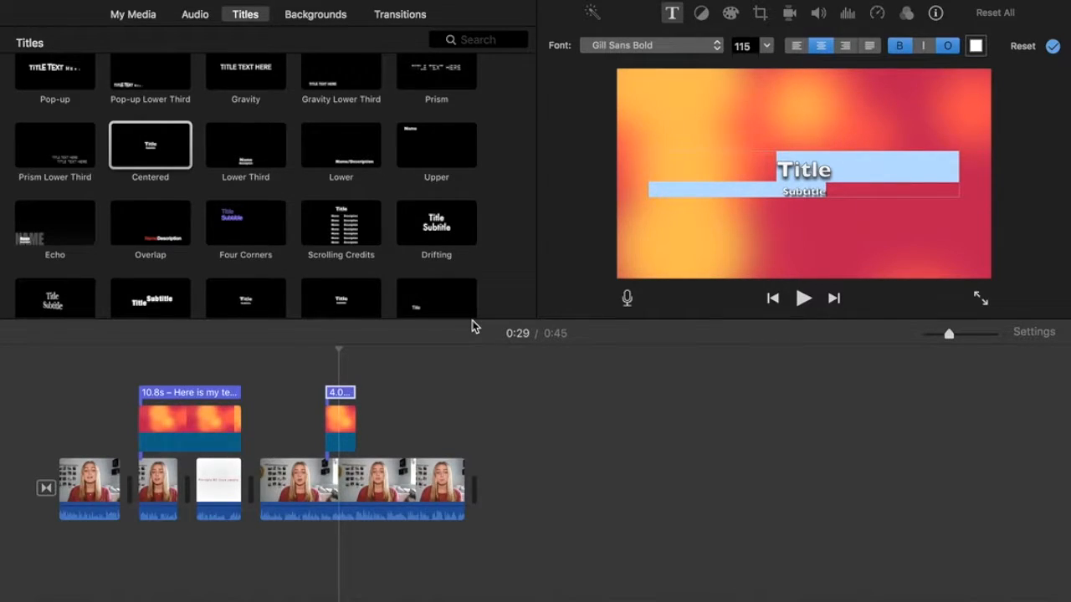
# Type 'Here is scripture.' plus two lines of filler text into the Centered title, then select it all.
pyautogui.write('Here is ')
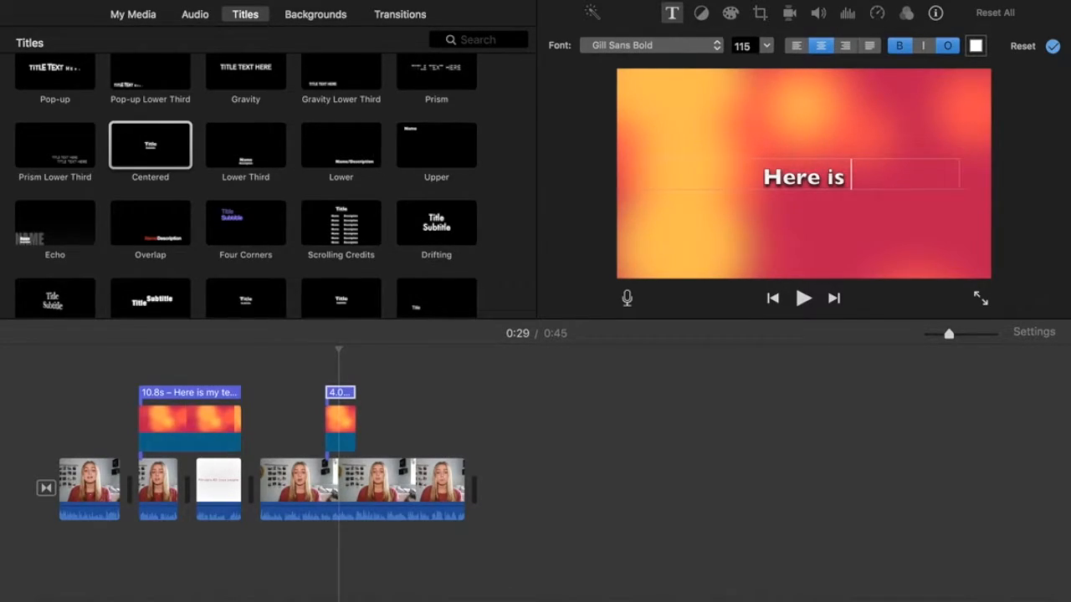
pyautogui.write('scripture')
pyautogui.press('BackSpace')
pyautogui.write('u')
pyautogui.press('BackSpace')
pyautogui.press('BackSpace')
pyautogui.write("ure. jaodfm a;df na'df a")
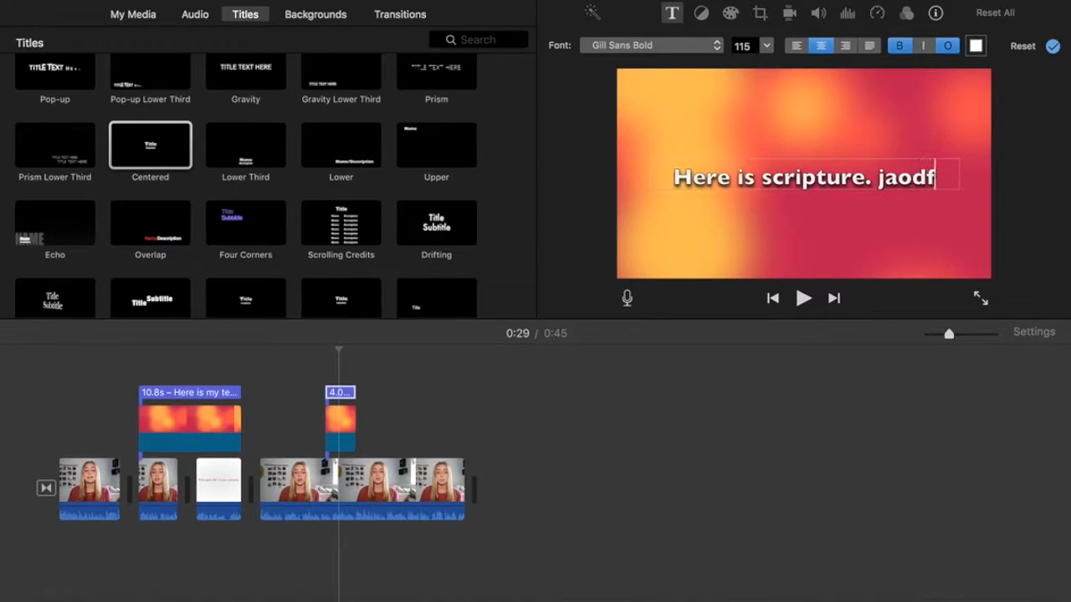
pyautogui.press('Return')
pyautogui.write('odj a')
pyautogui.press('Return')
pyautogui.write('do a')
pyautogui.press('Return')
pyautogui.write("odj ao'idj foiajoiajdfoajd")
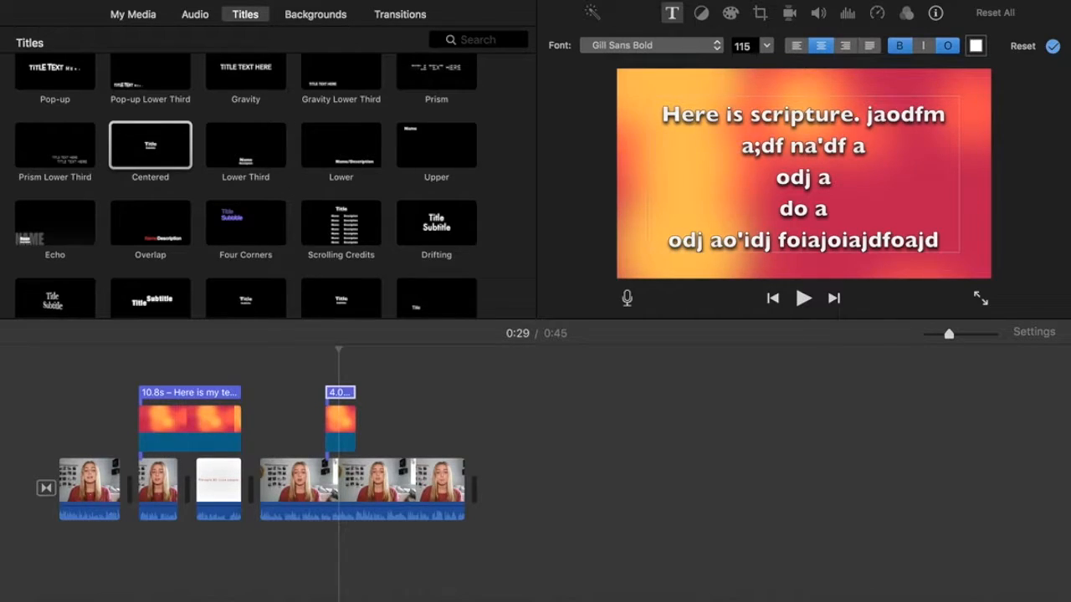
pyautogui.press('super+a')
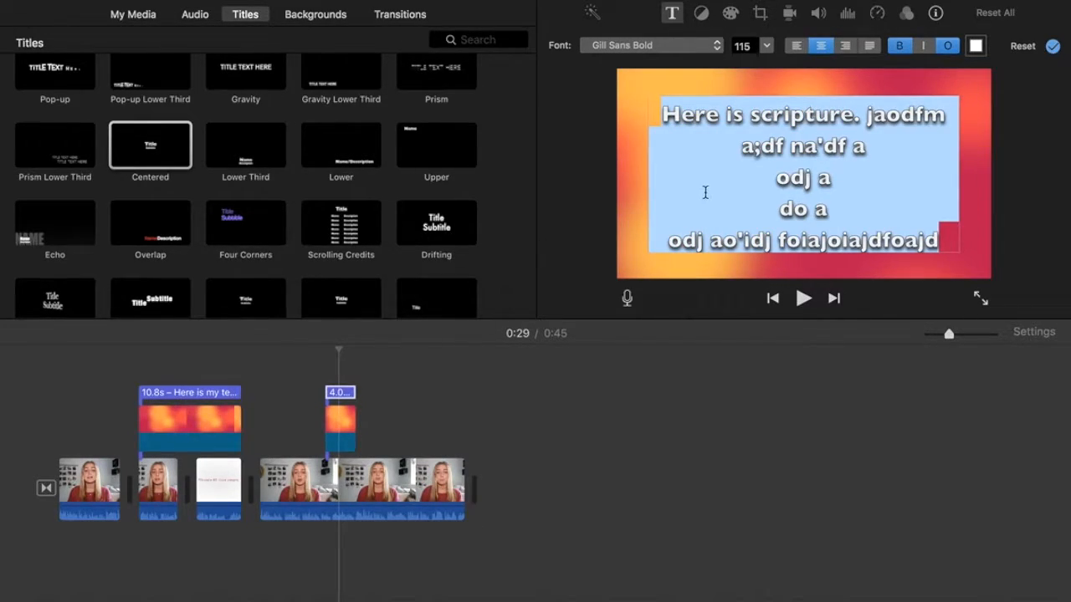
# Set the scripture title to Avenir Next Ultra Light, size 58, with the outline turned off.
pyautogui.click(720, 49)
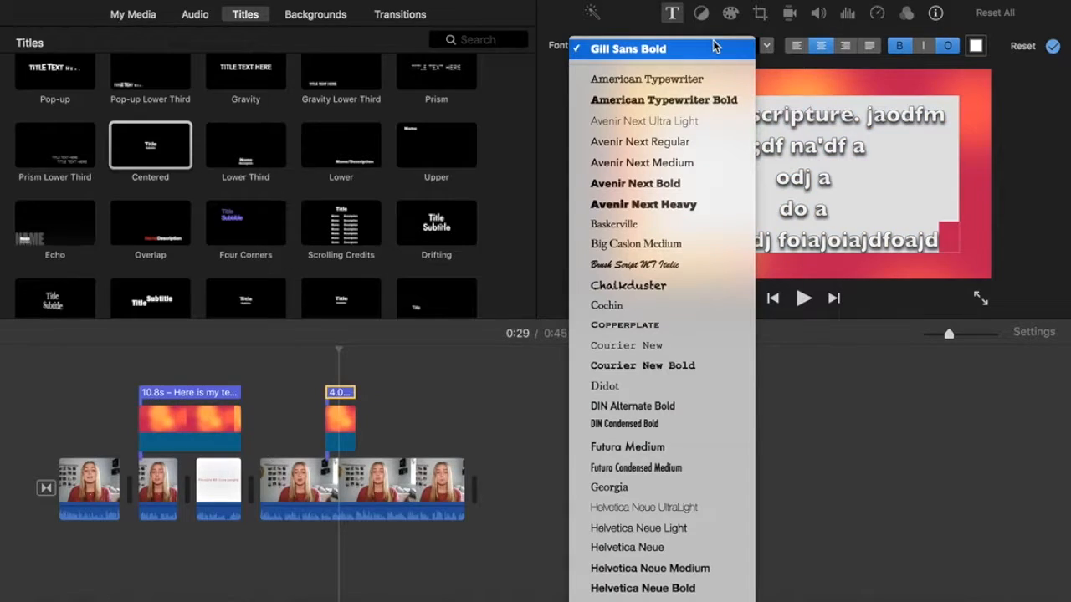
pyautogui.click(692, 123)
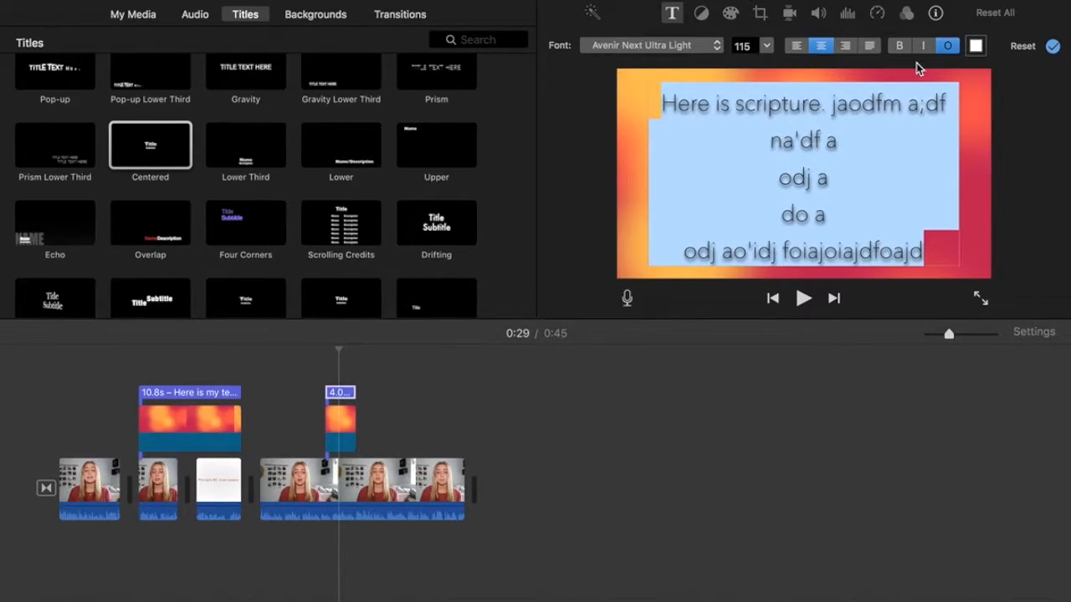
pyautogui.click(949, 47)
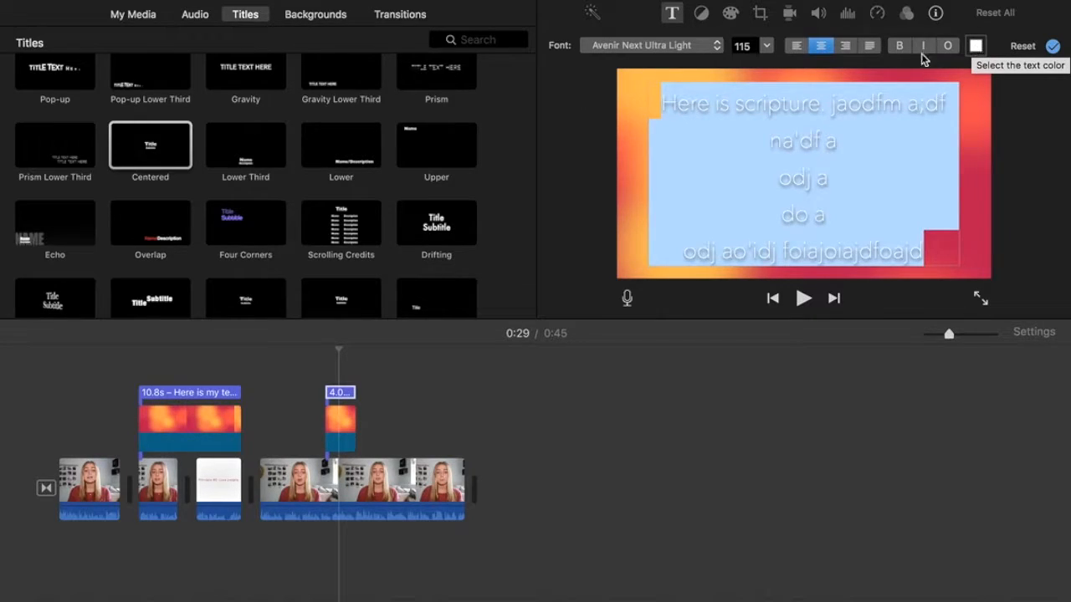
pyautogui.click(766, 47)
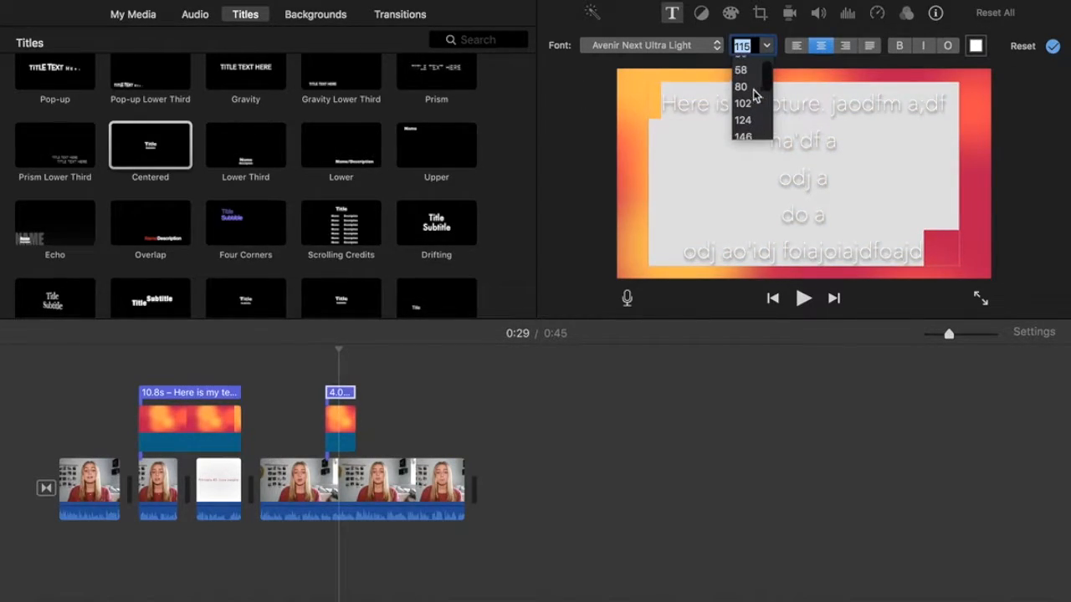
pyautogui.click(753, 82)
pyautogui.click(773, 140)
pyautogui.click(786, 186)
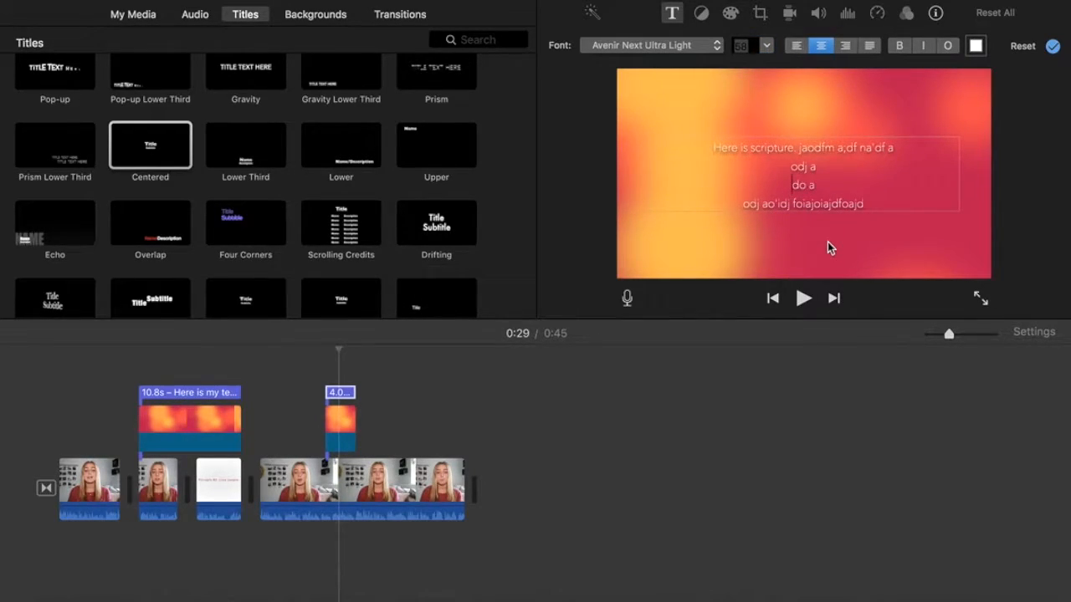
pyautogui.click(1034, 235)
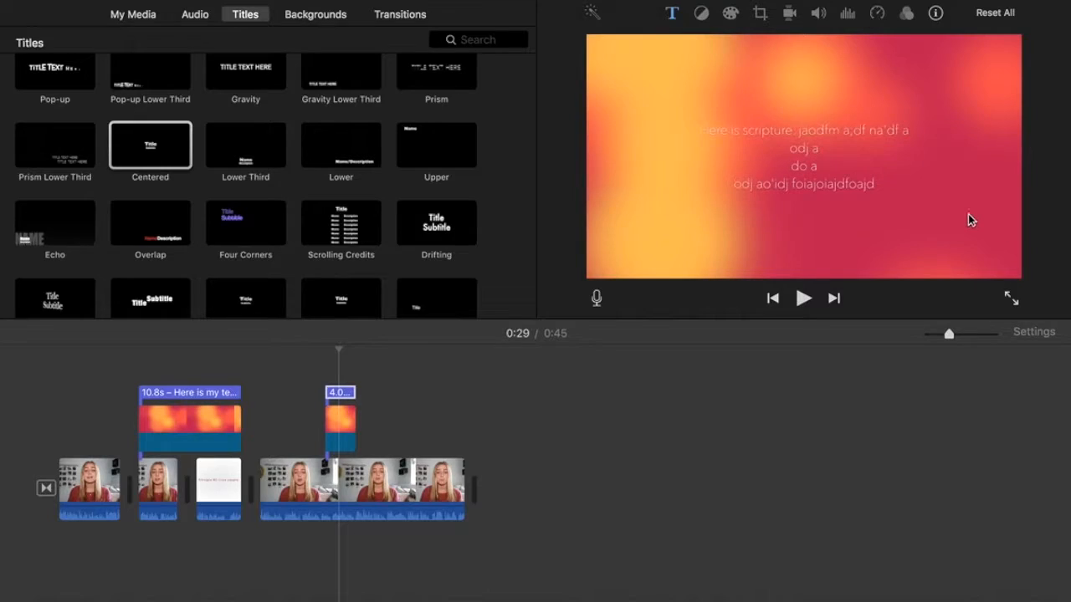
# Enlarge all lines of the scripture title to size 80.
pyautogui.doubleClick(850, 164)
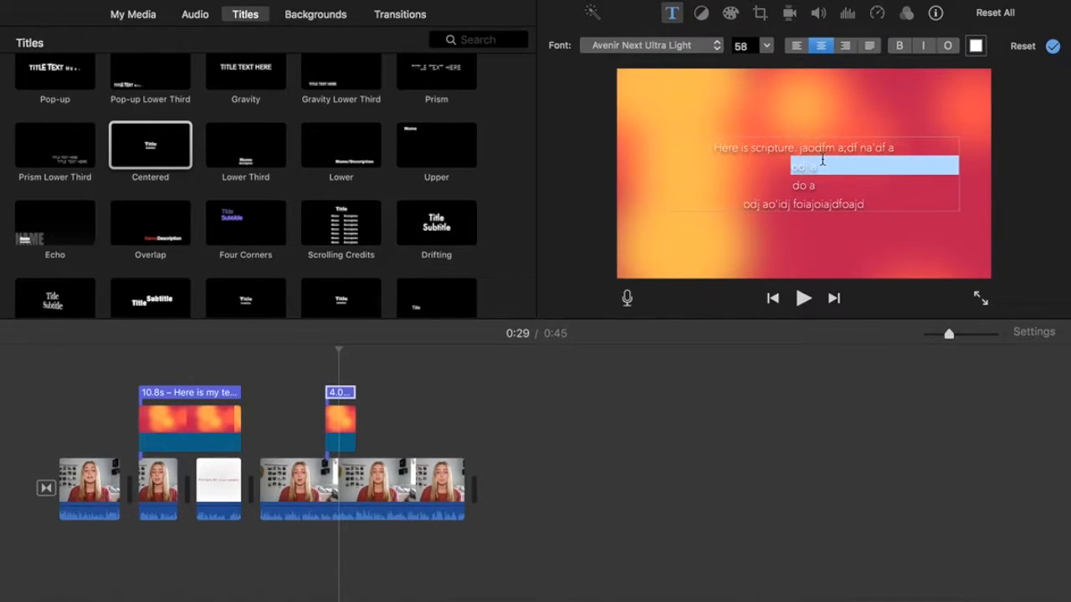
pyautogui.press('super+a')
pyautogui.click(764, 47)
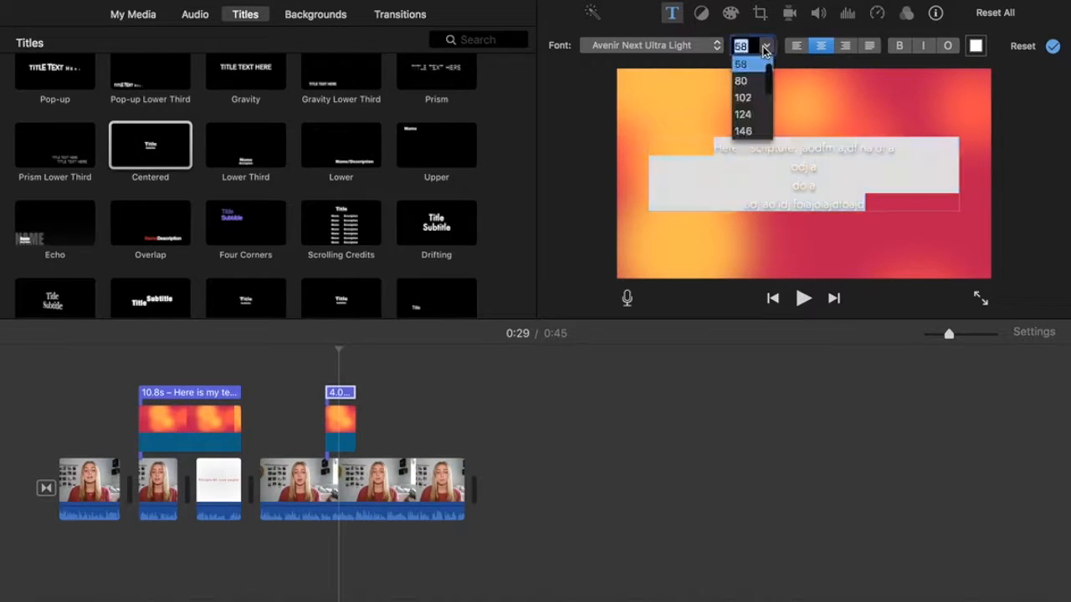
pyautogui.click(740, 80)
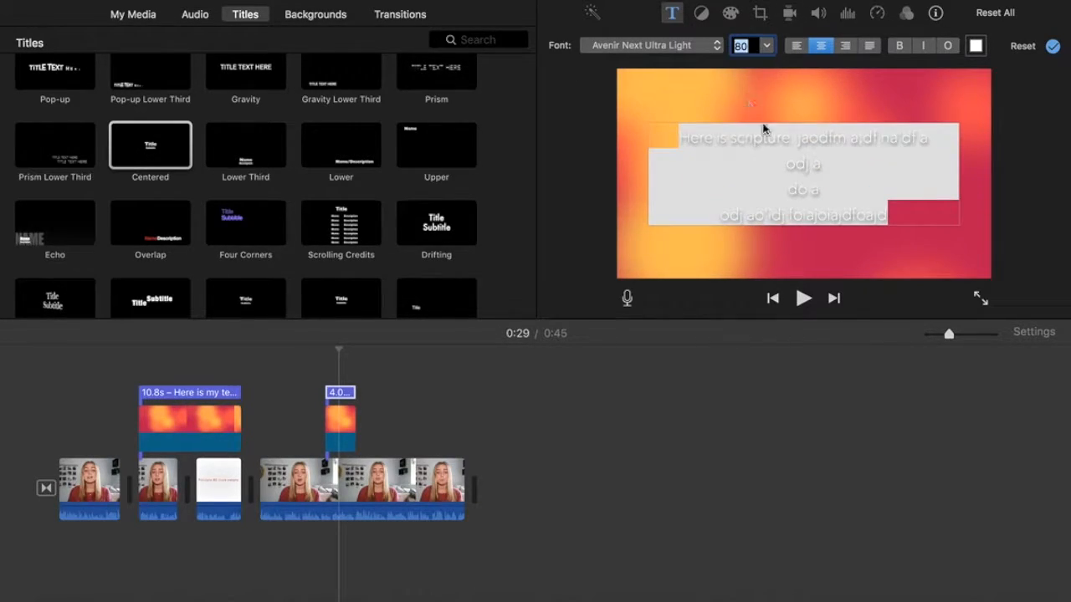
pyautogui.click(1016, 171)
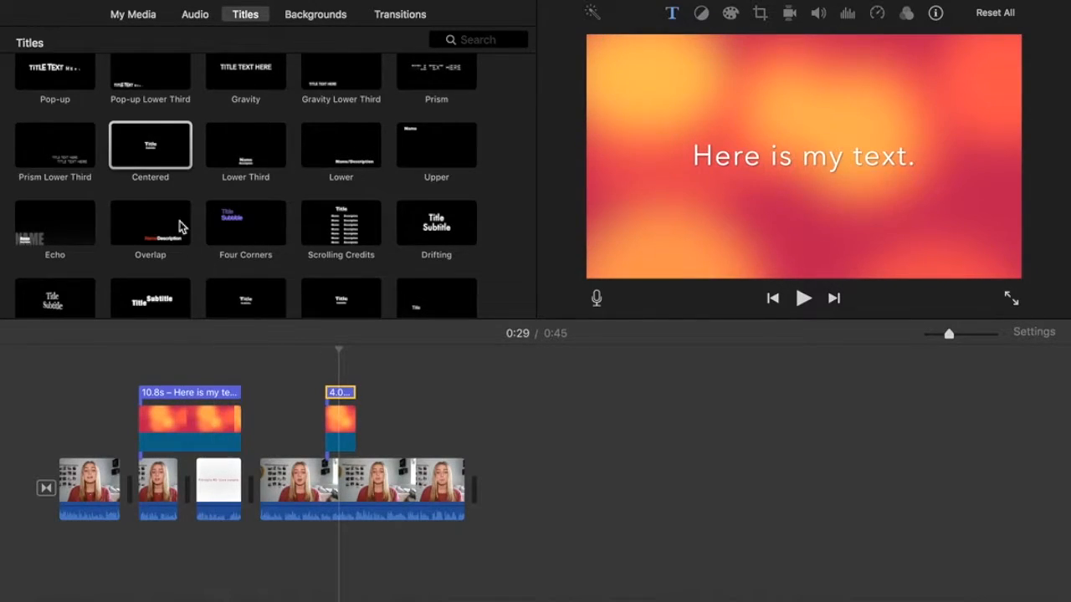
# Add a 4-second Expand Lower Third title and move it above the first clip at the start.
pyautogui.scroll(1, 182, 227)
pyautogui.scroll(5, 183, 227)
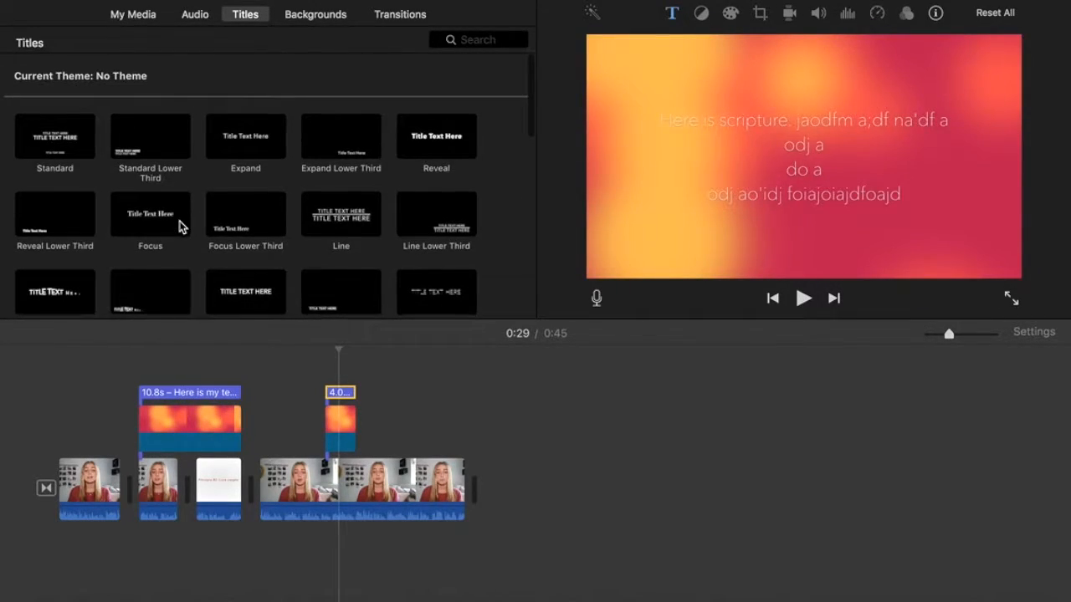
pyautogui.scroll(-5, 238, 143)
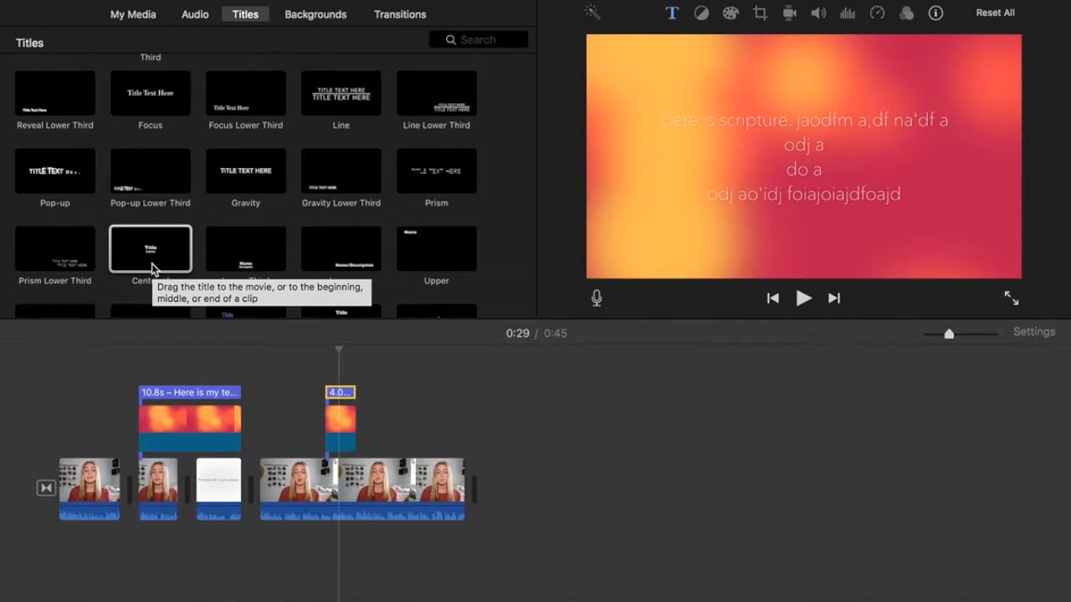
pyautogui.scroll(3, 153, 269)
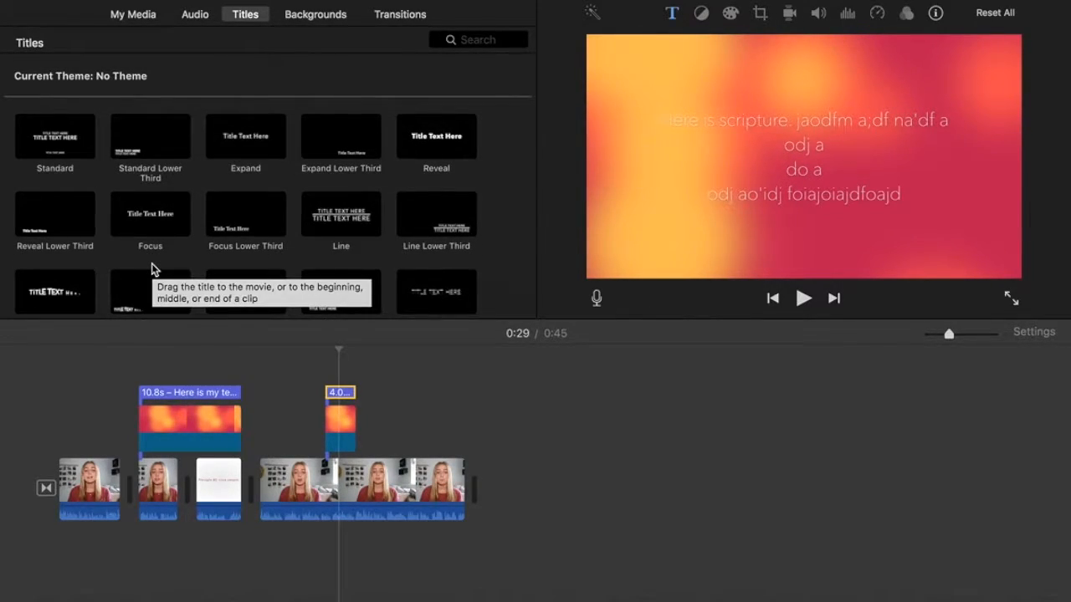
pyautogui.scroll(-1, 152, 269)
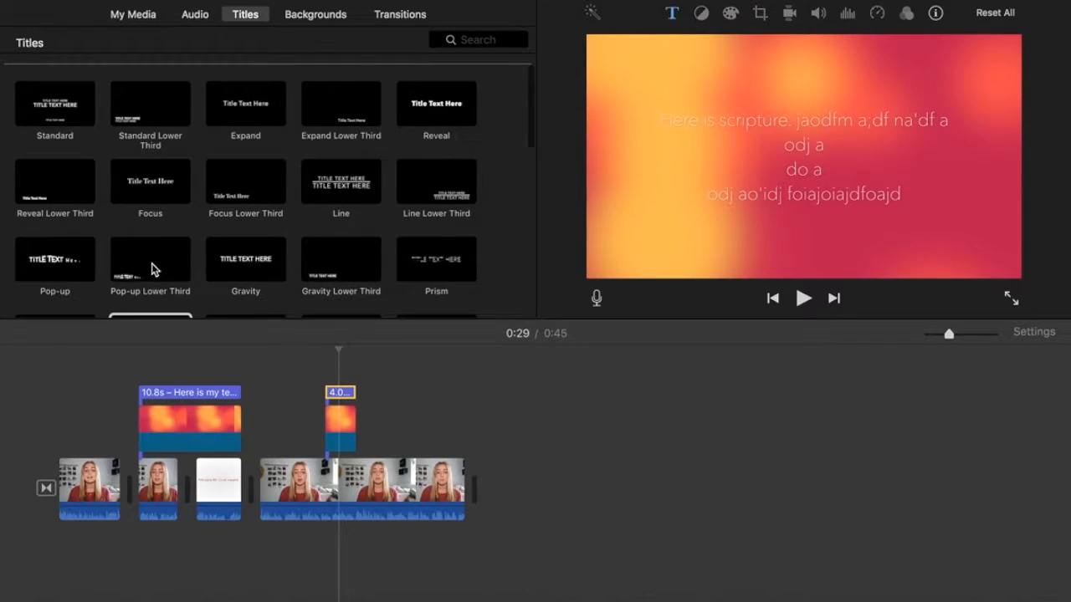
pyautogui.scroll(1, 153, 268)
pyautogui.moveTo(342, 124); pyautogui.dragTo(390, 422)
pyautogui.click(407, 445)
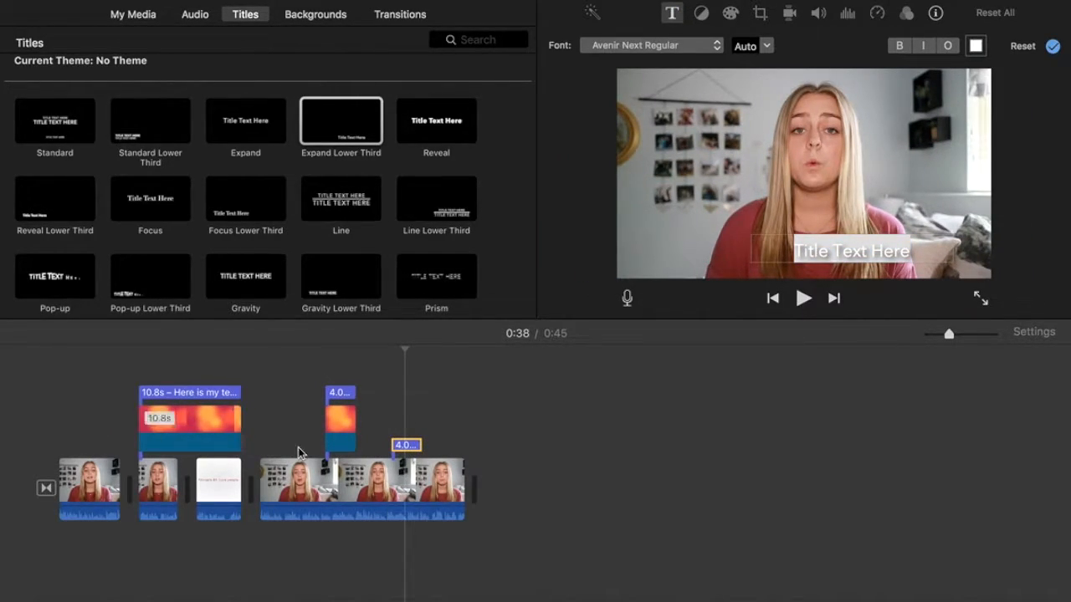
pyautogui.moveTo(412, 448); pyautogui.dragTo(90, 443)
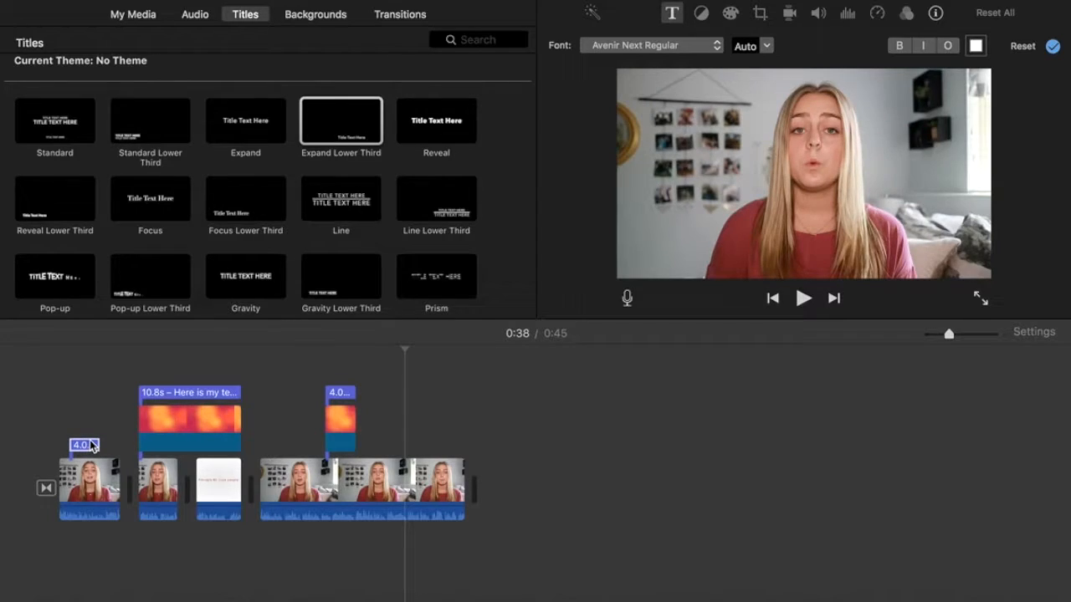
# Replace the opening lower third's placeholder text with the speaker's full name and confirm it.
pyautogui.click(85, 447)
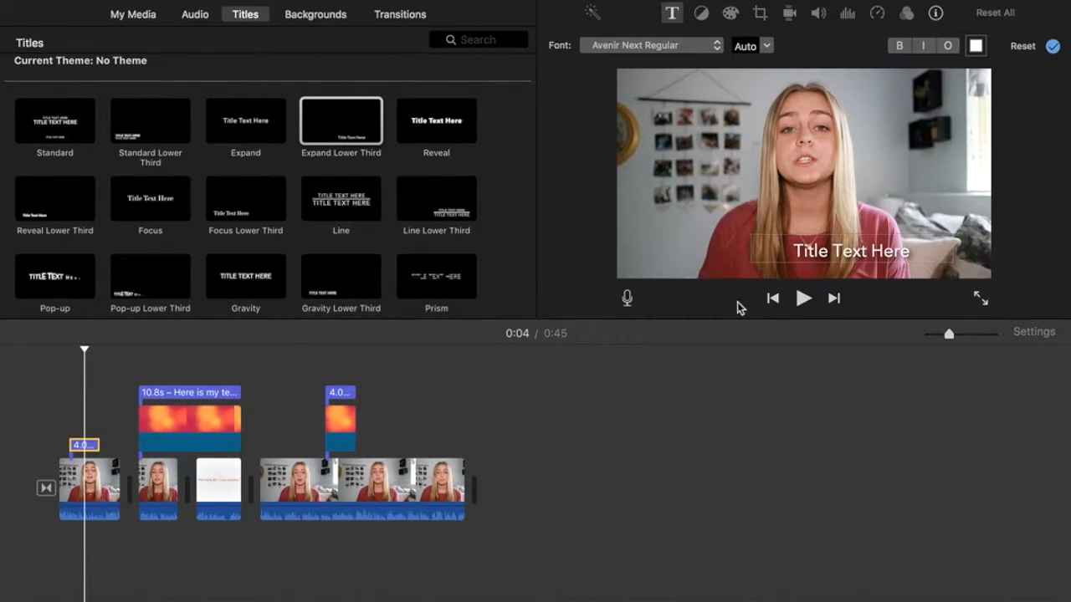
pyautogui.doubleClick(836, 250)
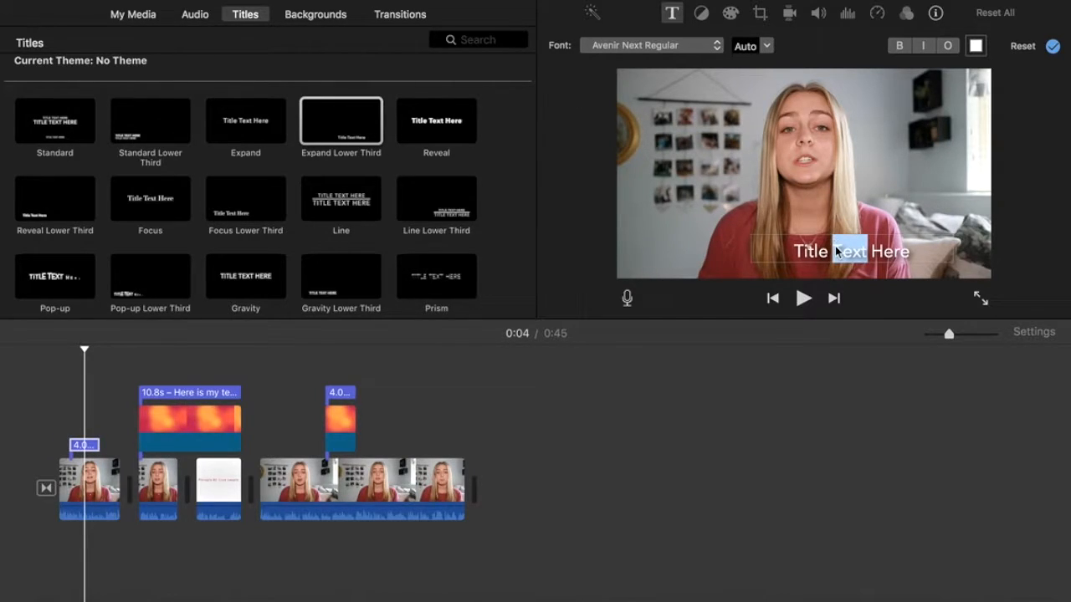
pyautogui.tripleClick(836, 251)
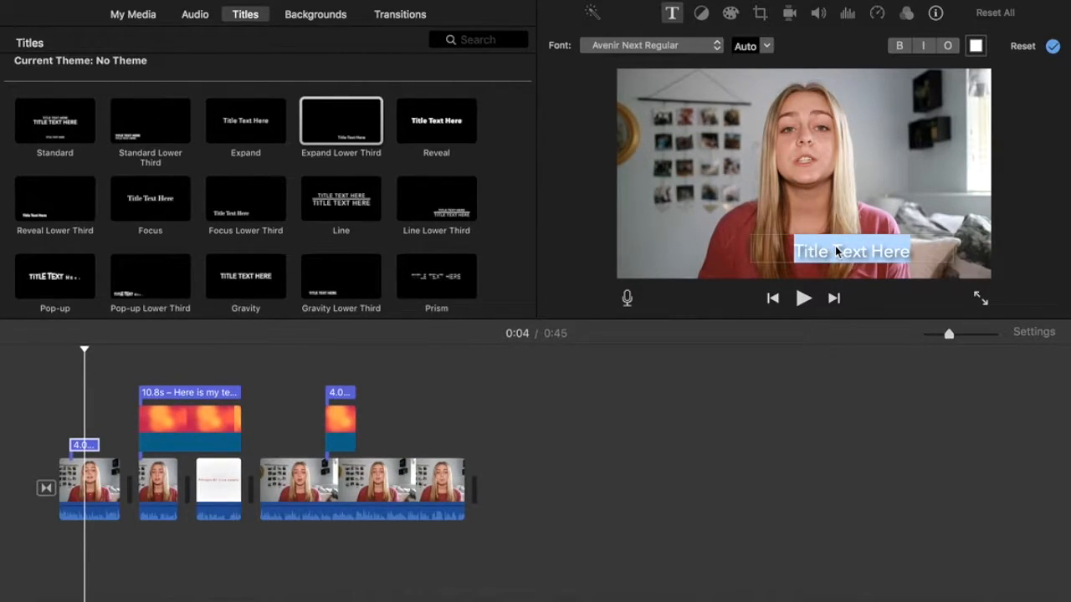
pyautogui.press('BackSpace')
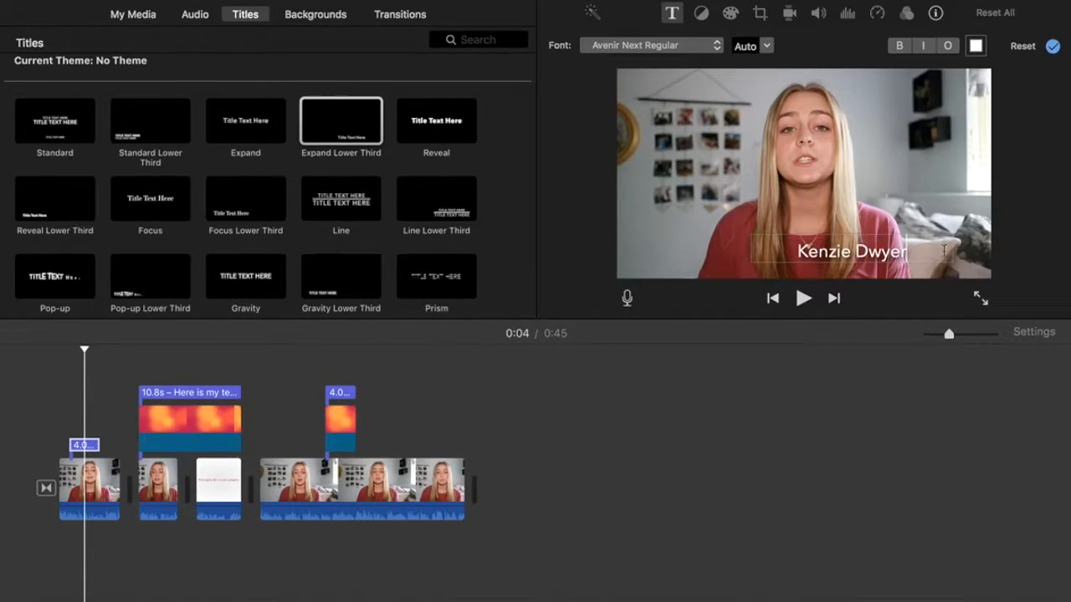
pyautogui.click(1052, 46)
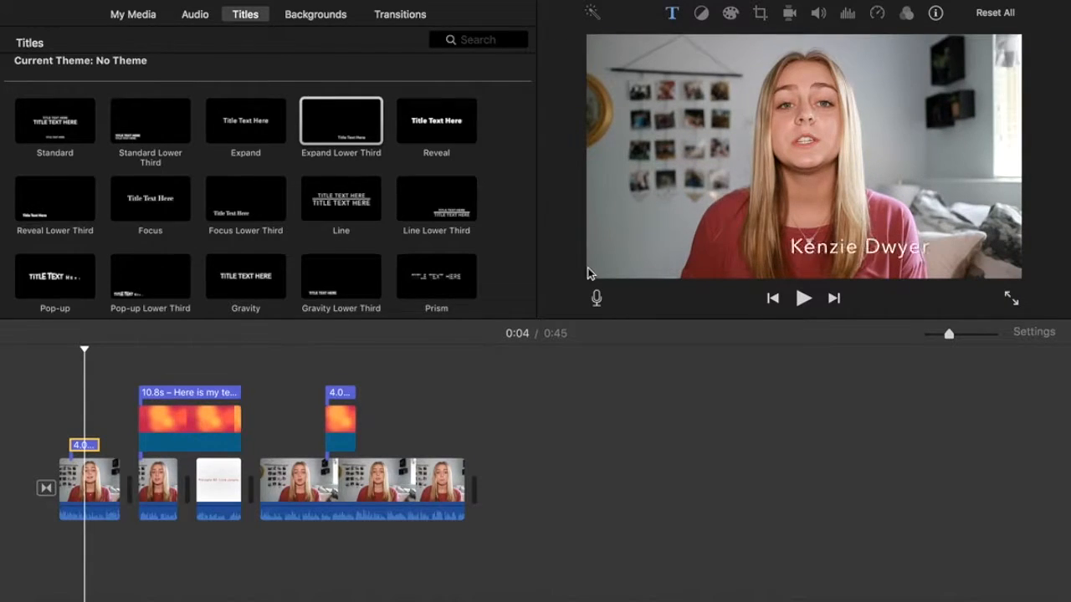
pyautogui.click(53, 394)
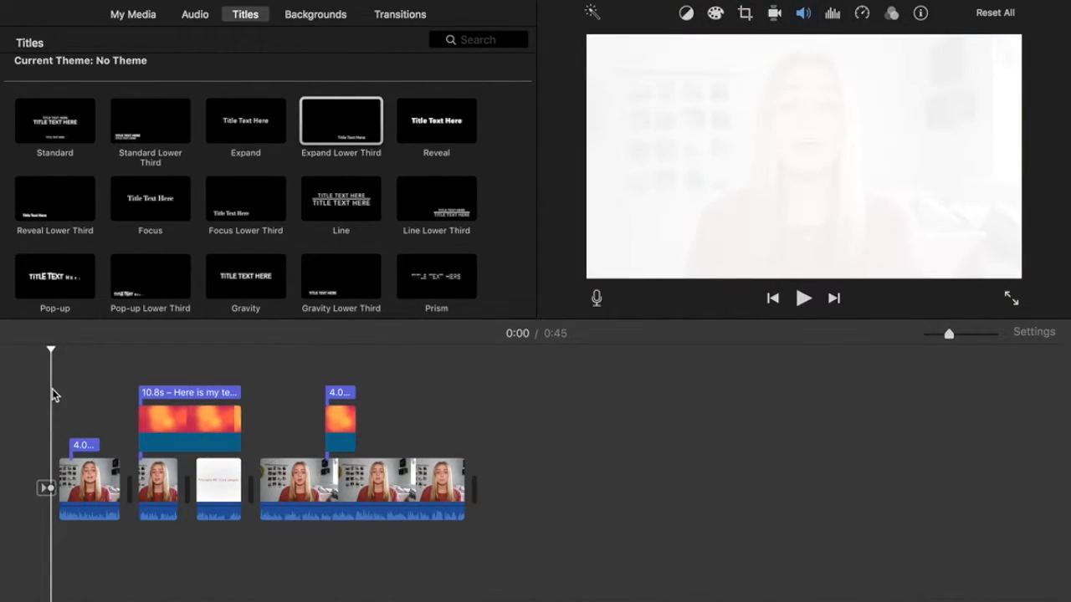
# Play back the movie's opening with the name title, then open the Import window with Cmd+I.
pyautogui.press('space')
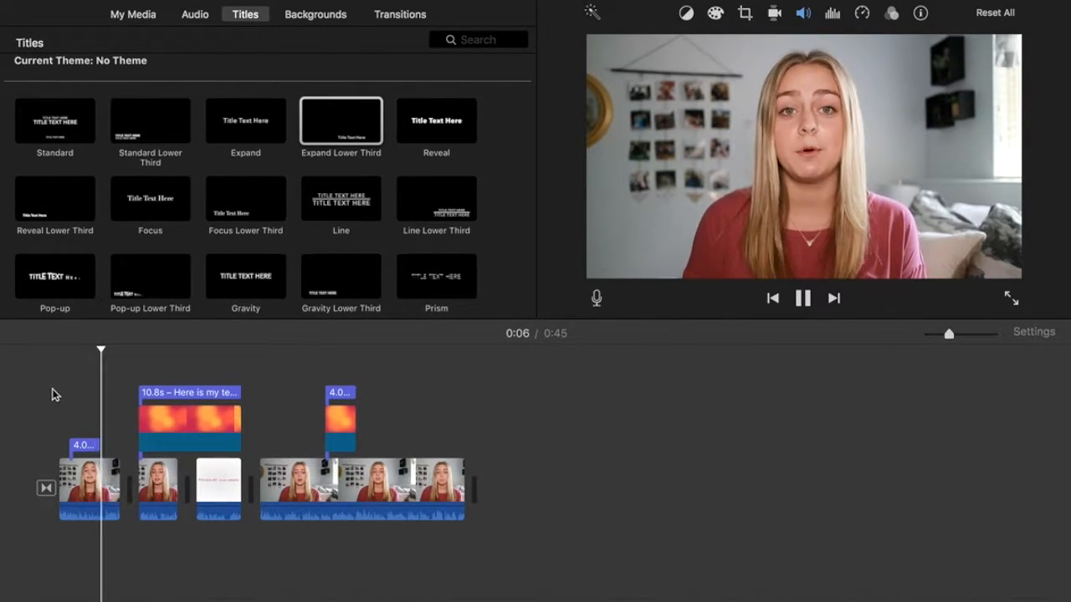
pyautogui.press('space')
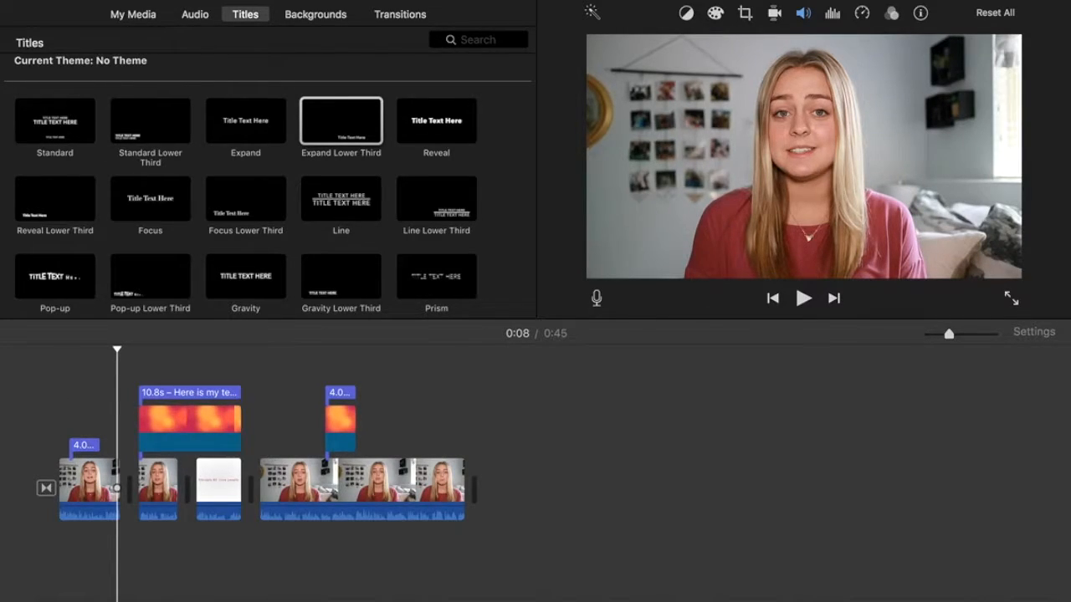
pyautogui.press('super+i')
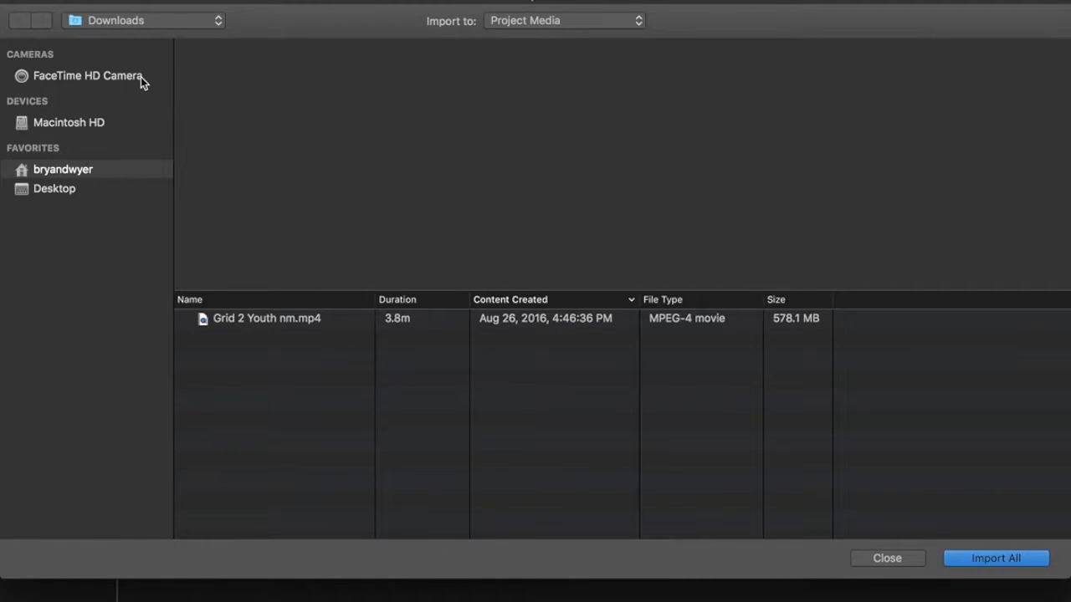
# Browse from the home folder to Documents > Video Assets > PG Assets and import PursueGOD Intro Outro.mp4.
pyautogui.click(167, 22)
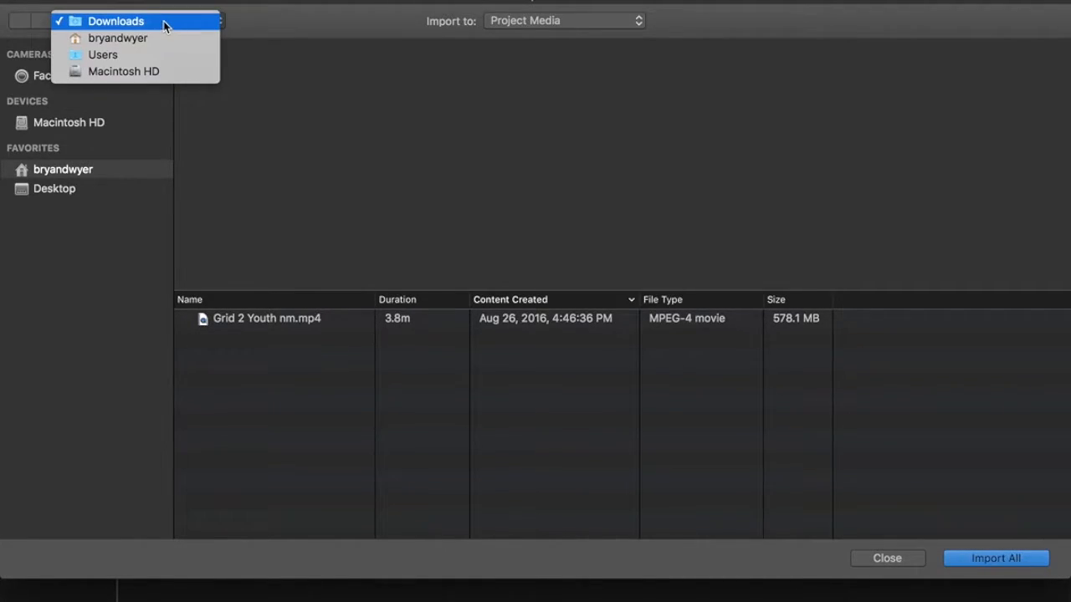
pyautogui.click(165, 25)
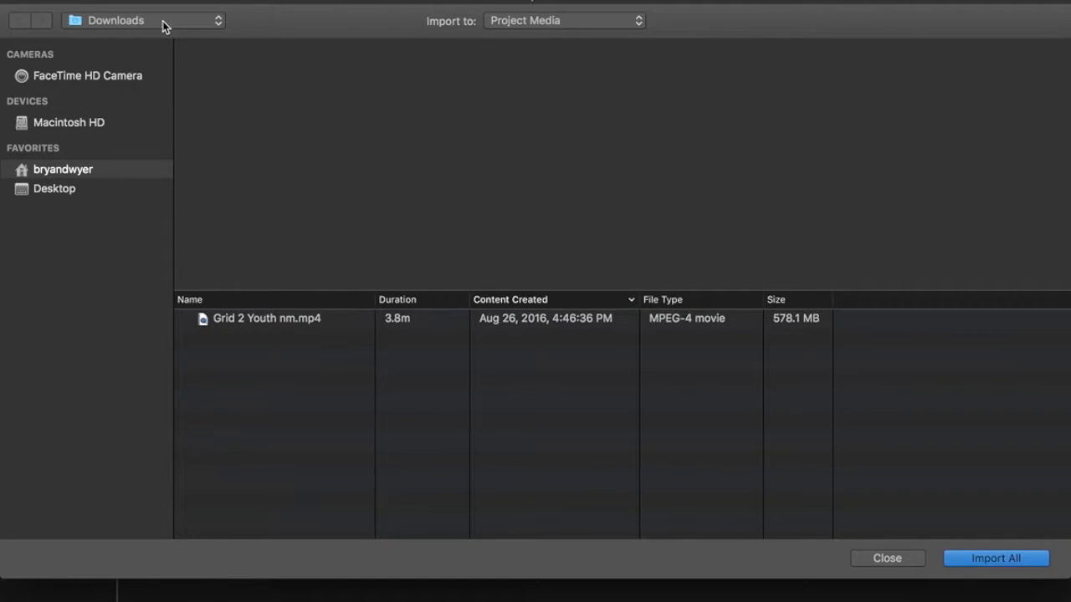
pyautogui.click(164, 27)
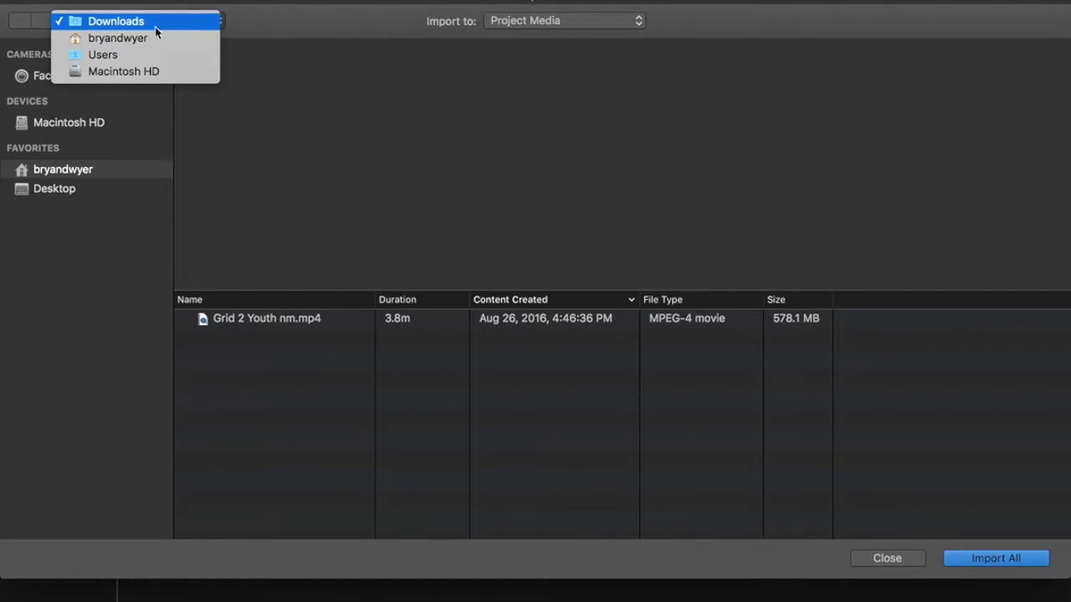
pyautogui.click(139, 42)
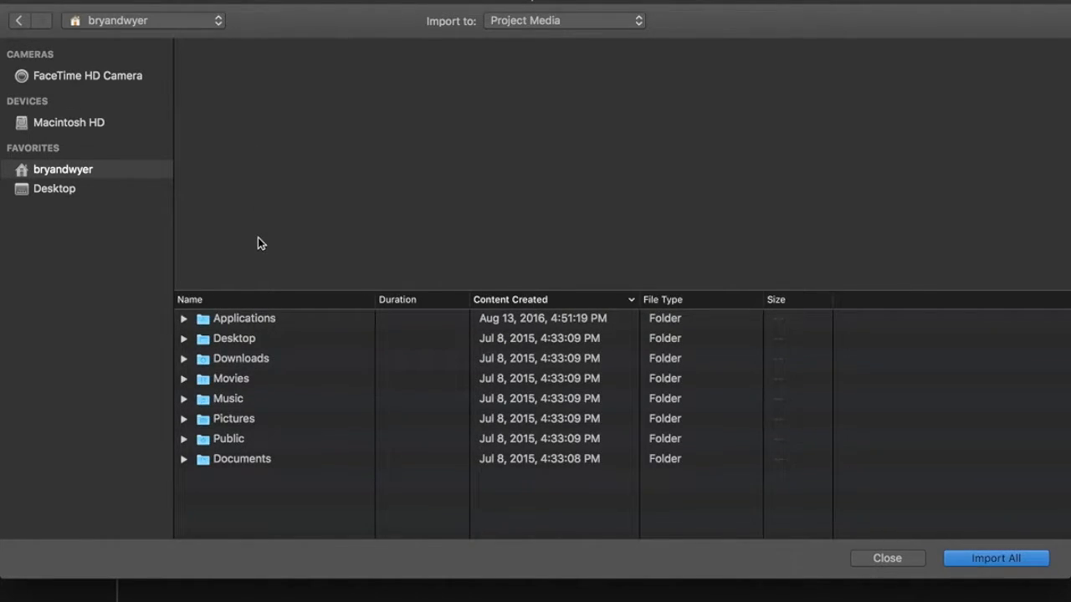
pyautogui.doubleClick(245, 360)
pyautogui.click(130, 24)
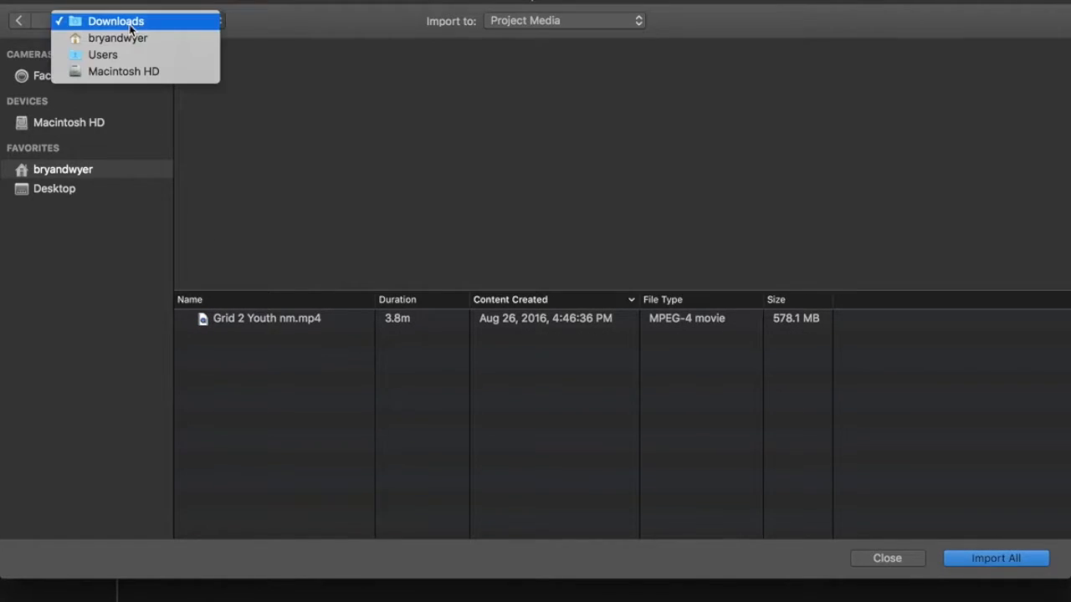
pyautogui.click(129, 39)
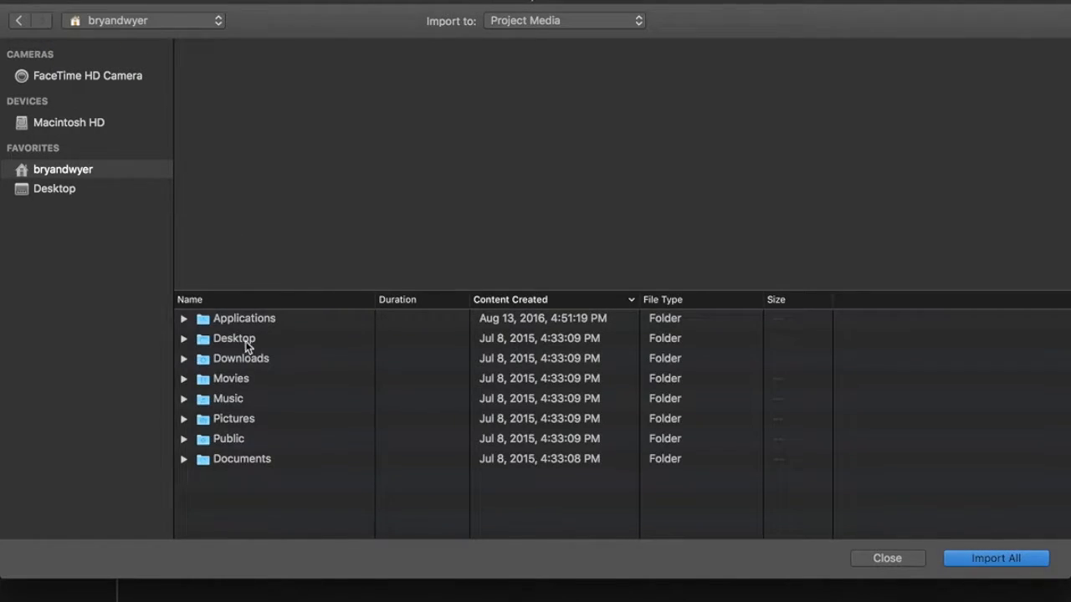
pyautogui.doubleClick(242, 458)
pyautogui.scroll(-1, 264, 417)
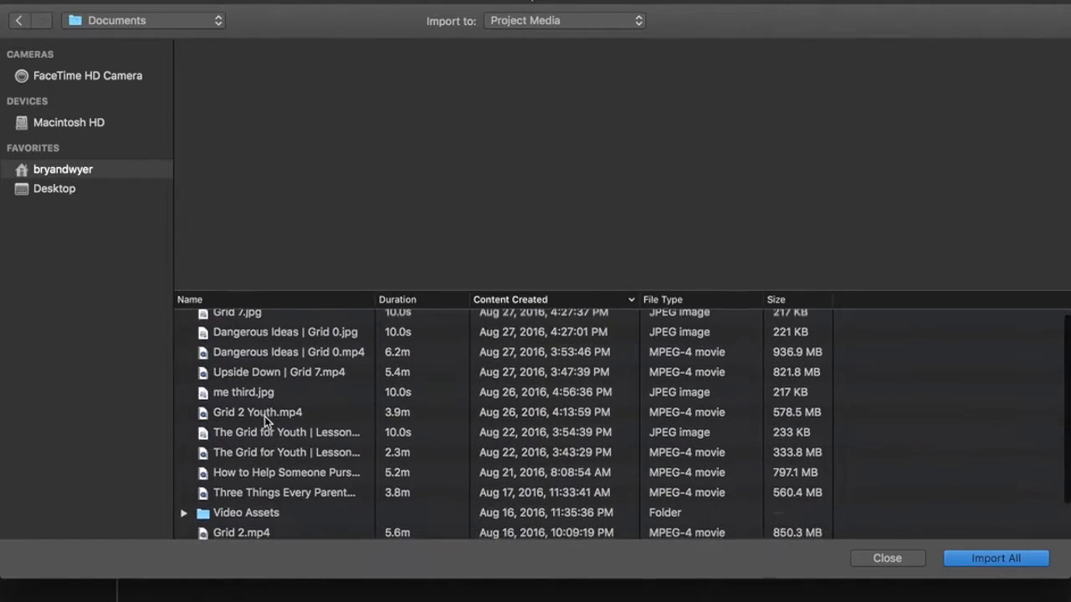
pyautogui.doubleClick(257, 513)
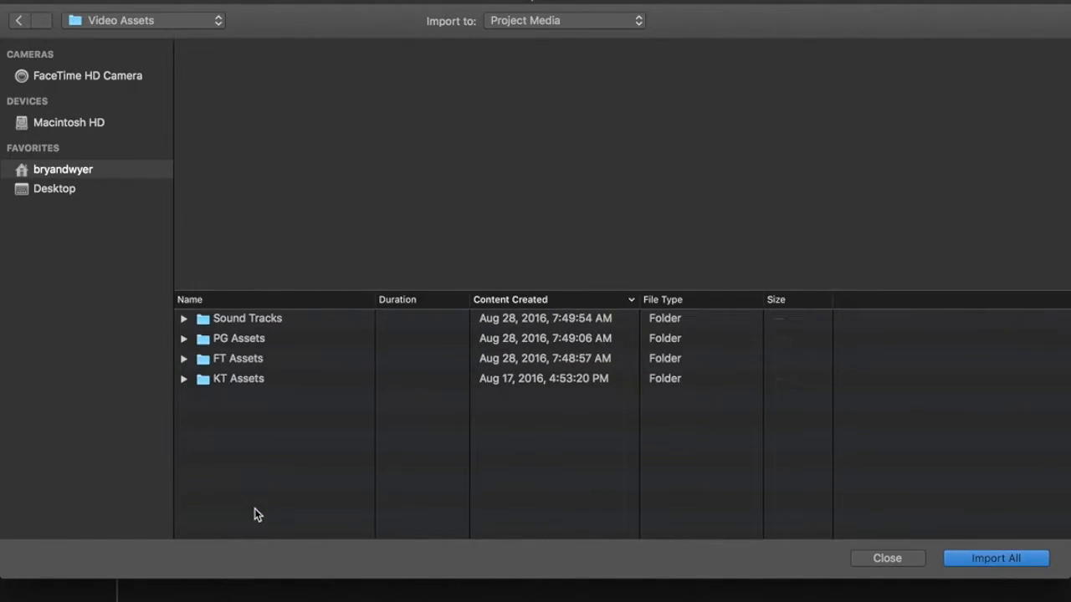
pyautogui.doubleClick(239, 340)
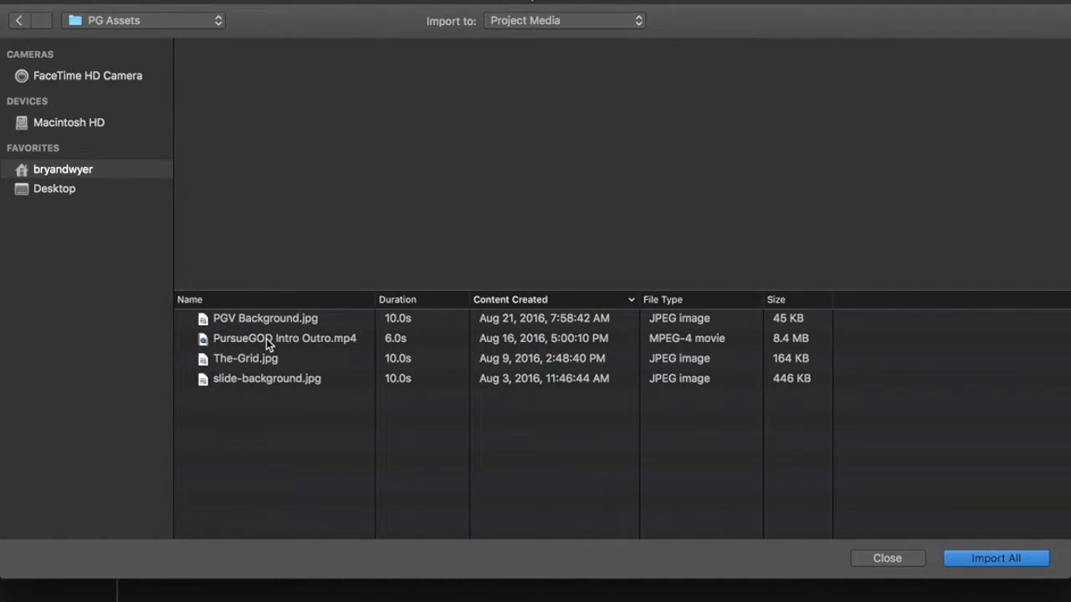
pyautogui.doubleClick(266, 339)
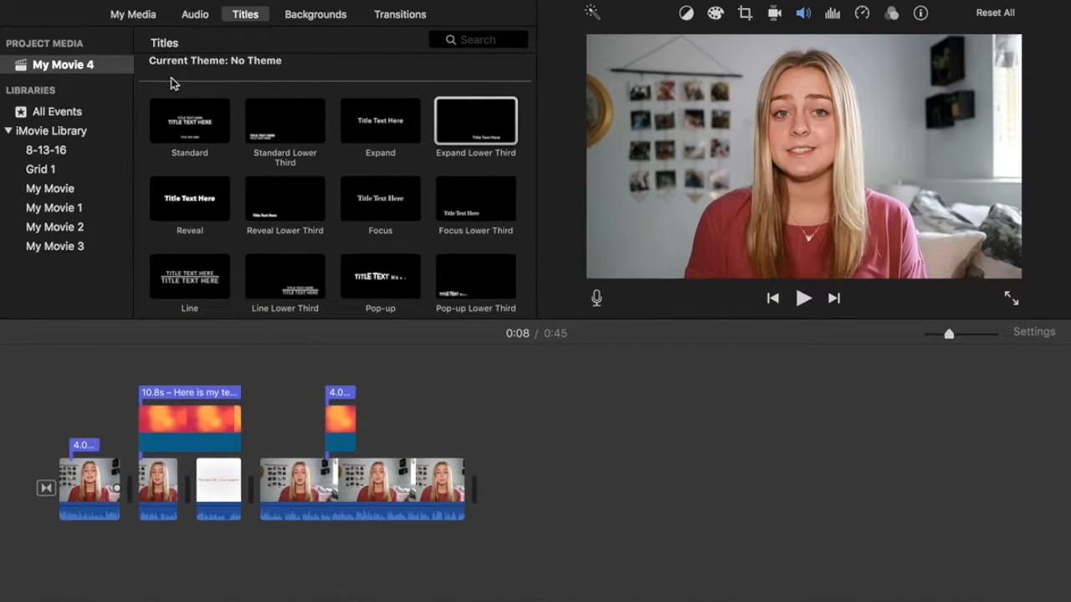
# Add the pursueGOD logo clip at the movie's end with a Cross Dissolve before it.
pyautogui.click(138, 16)
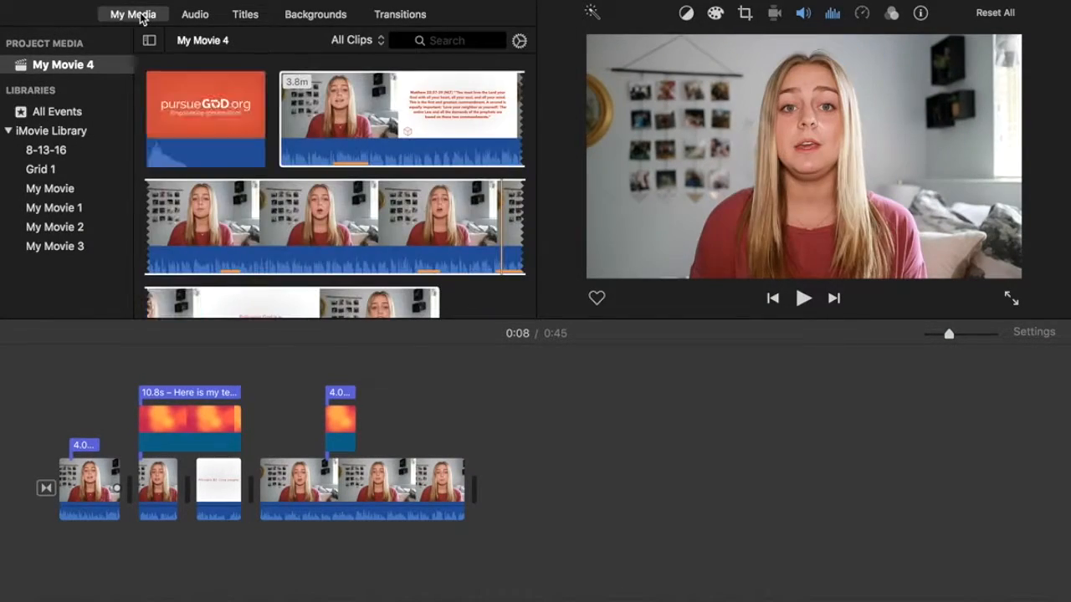
pyautogui.moveTo(202, 117); pyautogui.dragTo(499, 499)
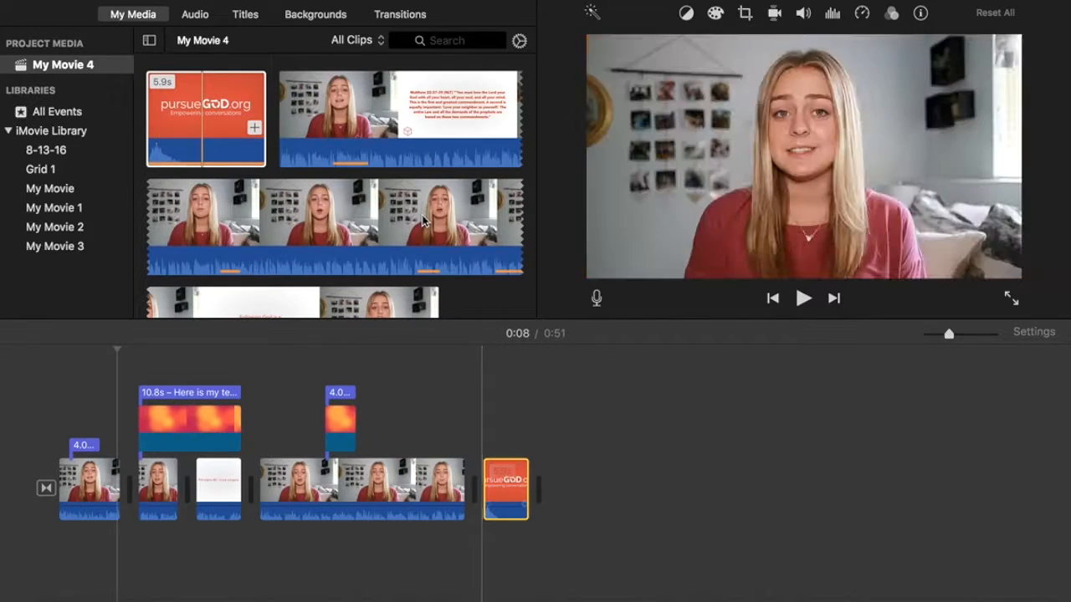
pyautogui.click(394, 24)
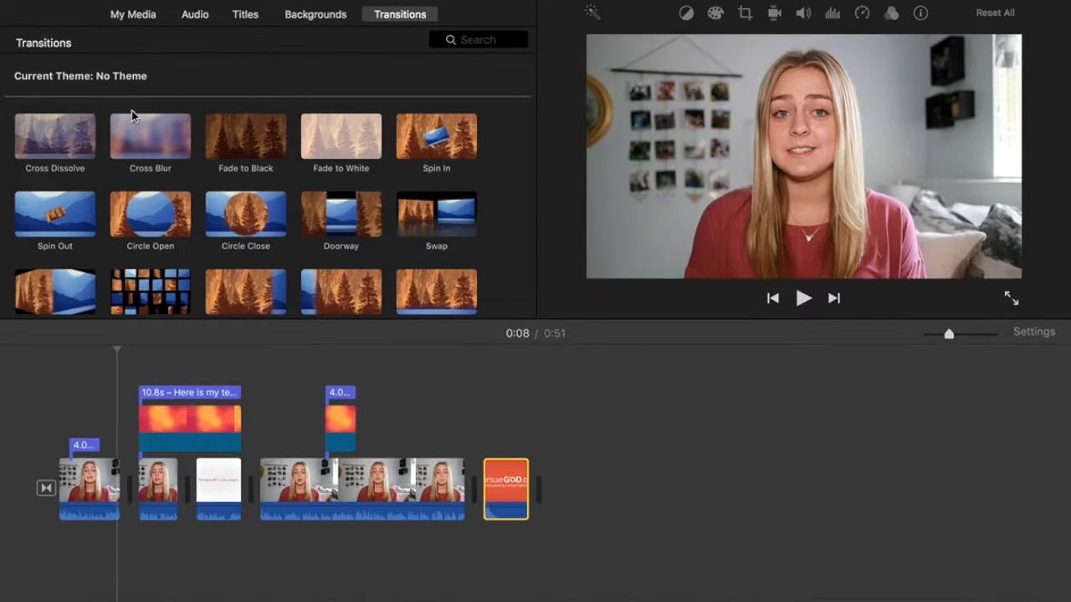
pyautogui.moveTo(62, 143); pyautogui.dragTo(457, 460)
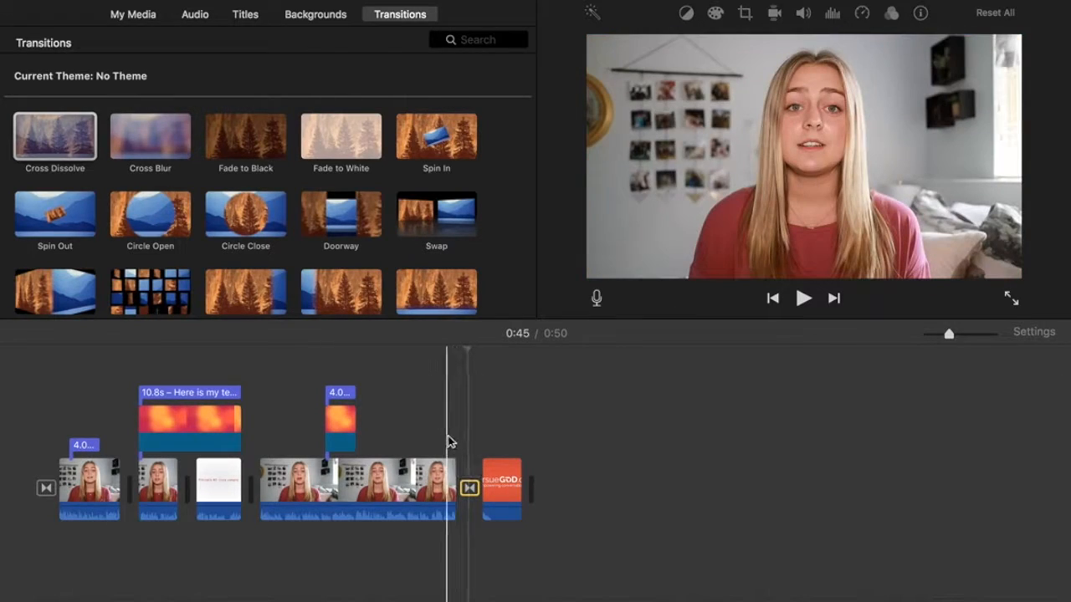
# Play the ending to check the Cross Dissolve into the logo clip.
pyautogui.click(445, 435)
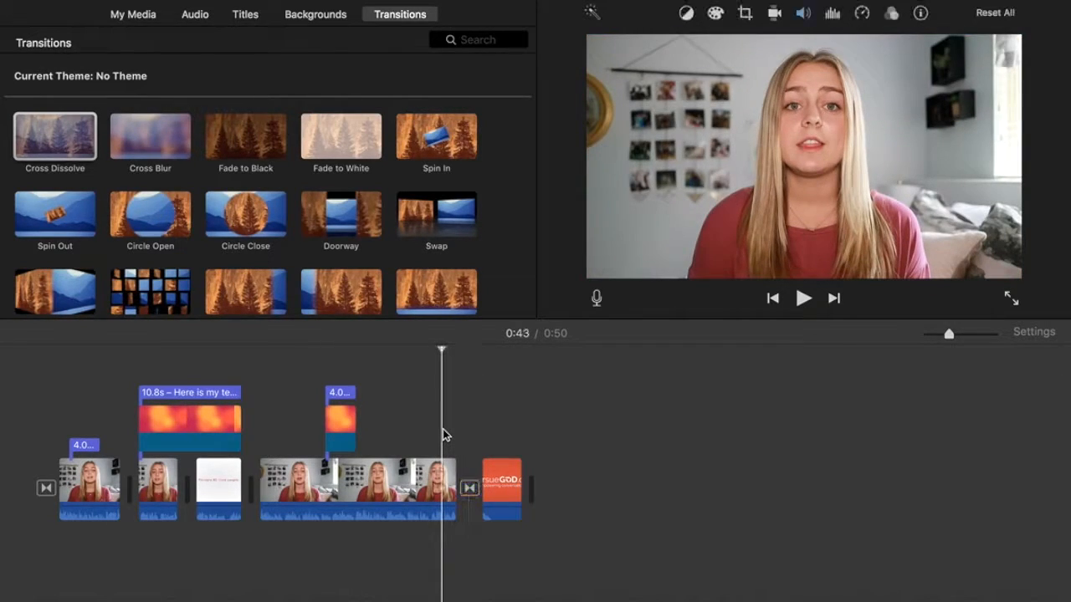
pyautogui.press('space')
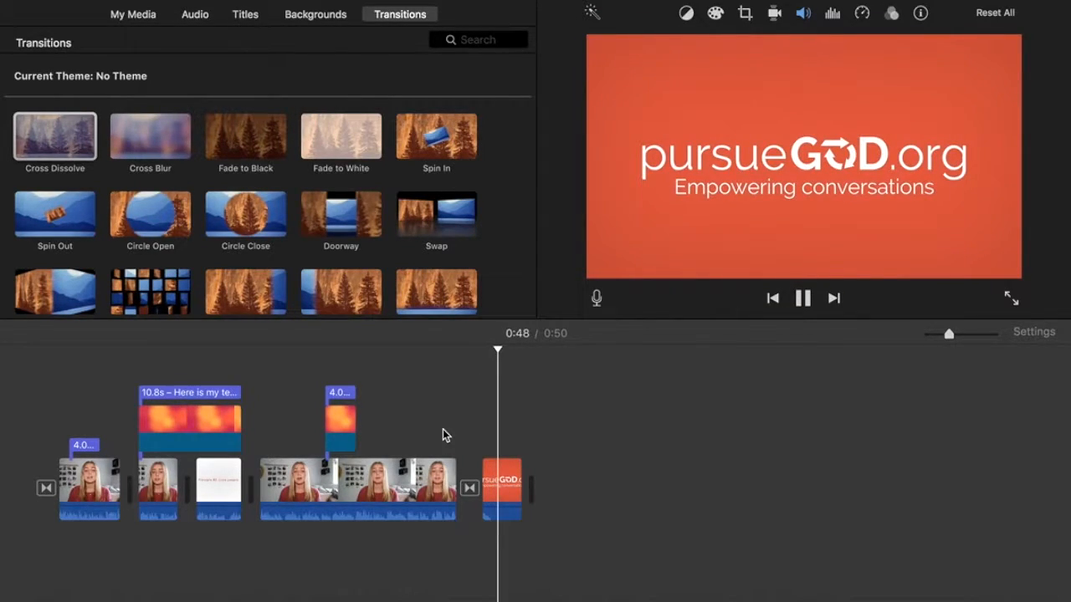
pyautogui.press('space')
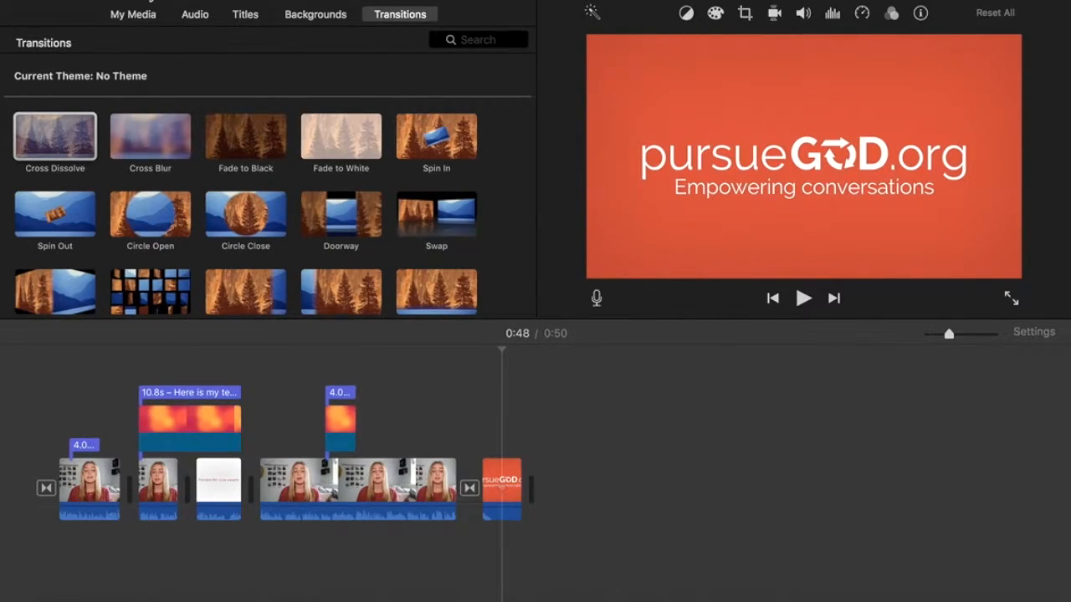
pyautogui.press('super+i')
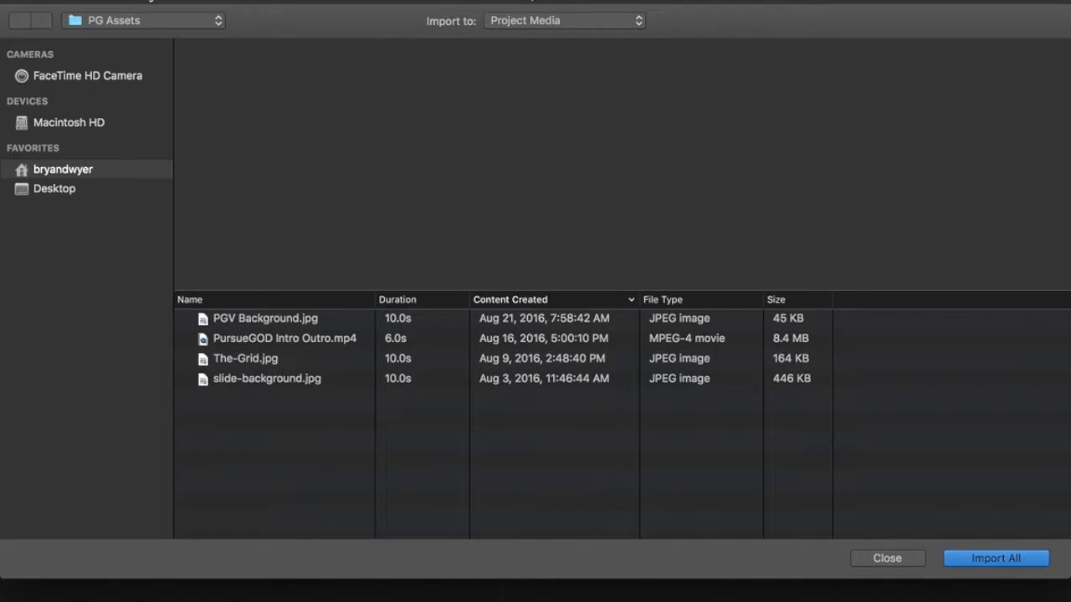
# Import BGM001.mp3 from Video Assets > Sound Tracks and show the project's media clips.
pyautogui.click(143, 26)
pyautogui.click(143, 38)
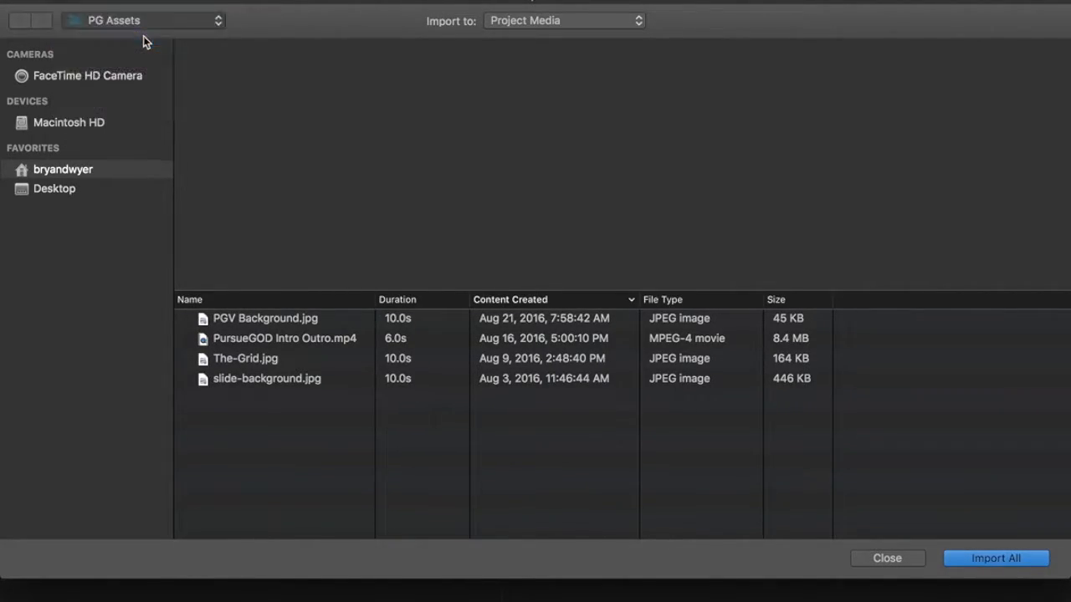
pyautogui.doubleClick(242, 319)
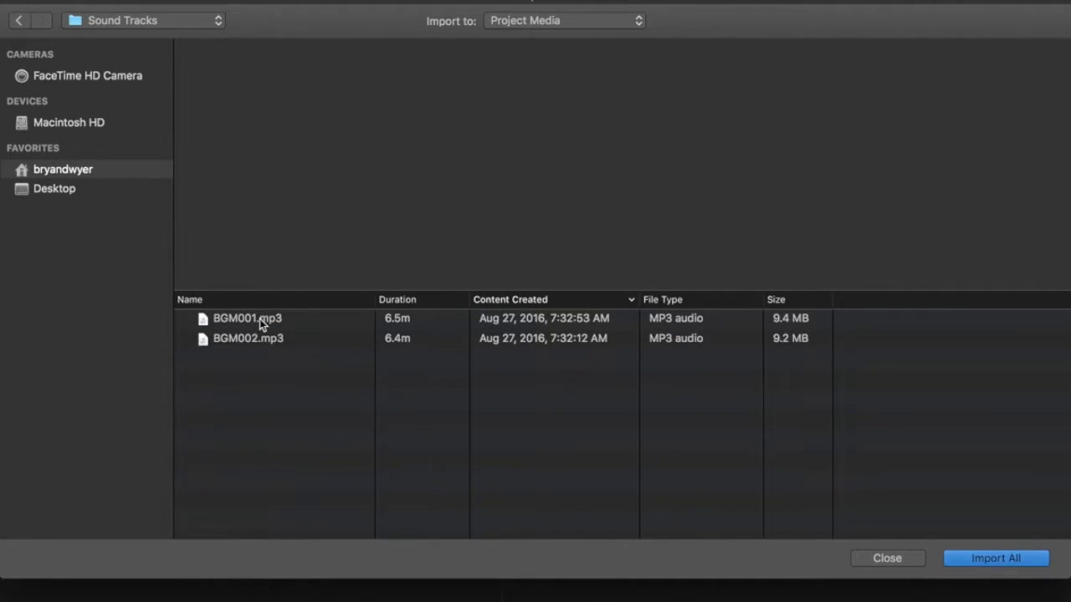
pyautogui.doubleClick(259, 320)
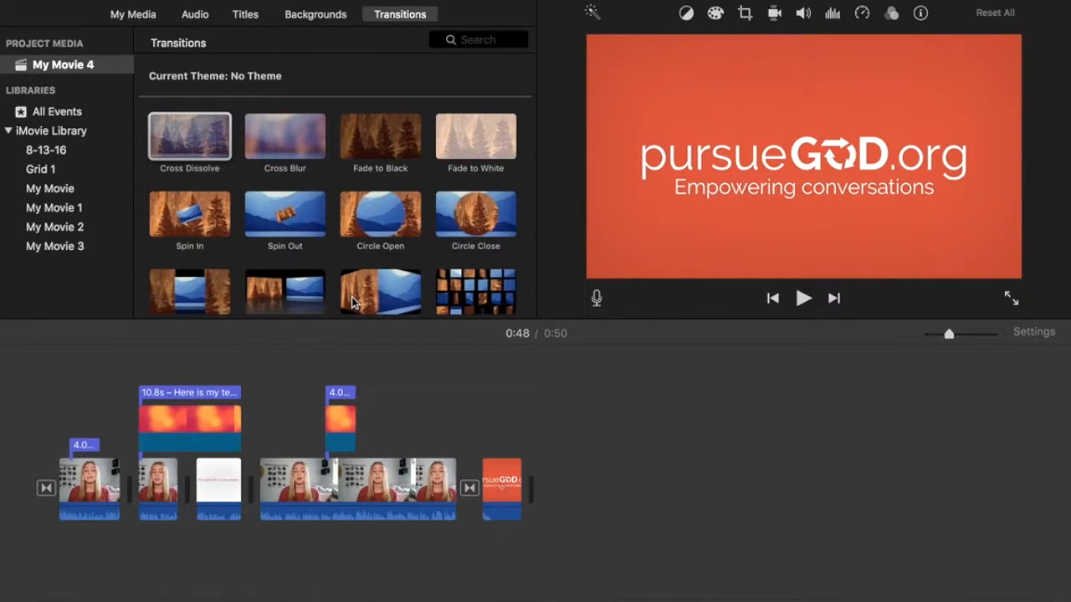
pyautogui.click(134, 15)
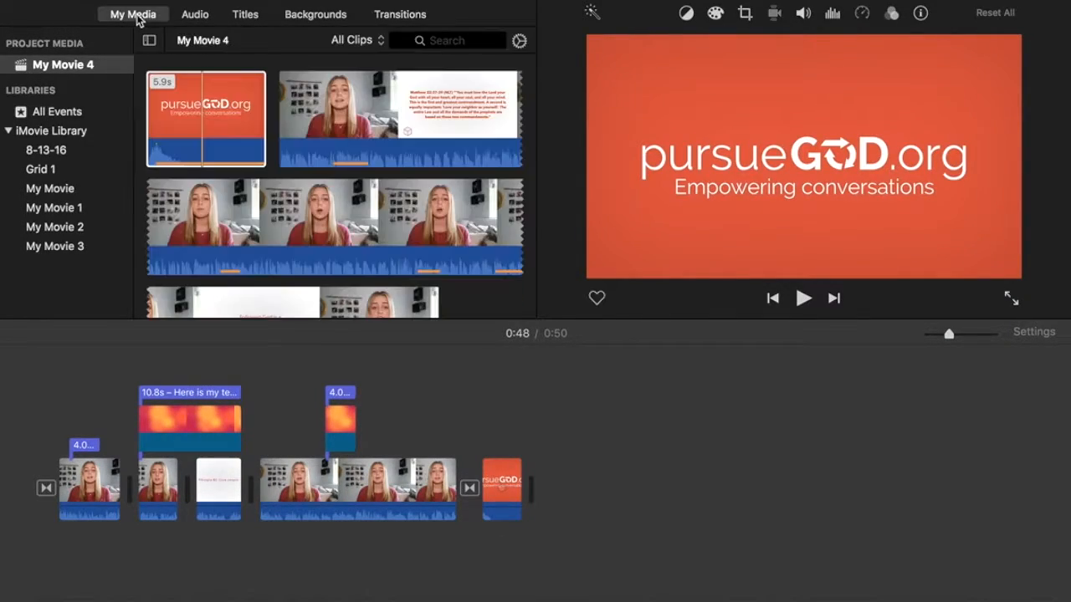
# Drag the green BGM001 music clip beneath the movie's start, adjusting the timeline zoom.
pyautogui.scroll(-5, 311, 101)
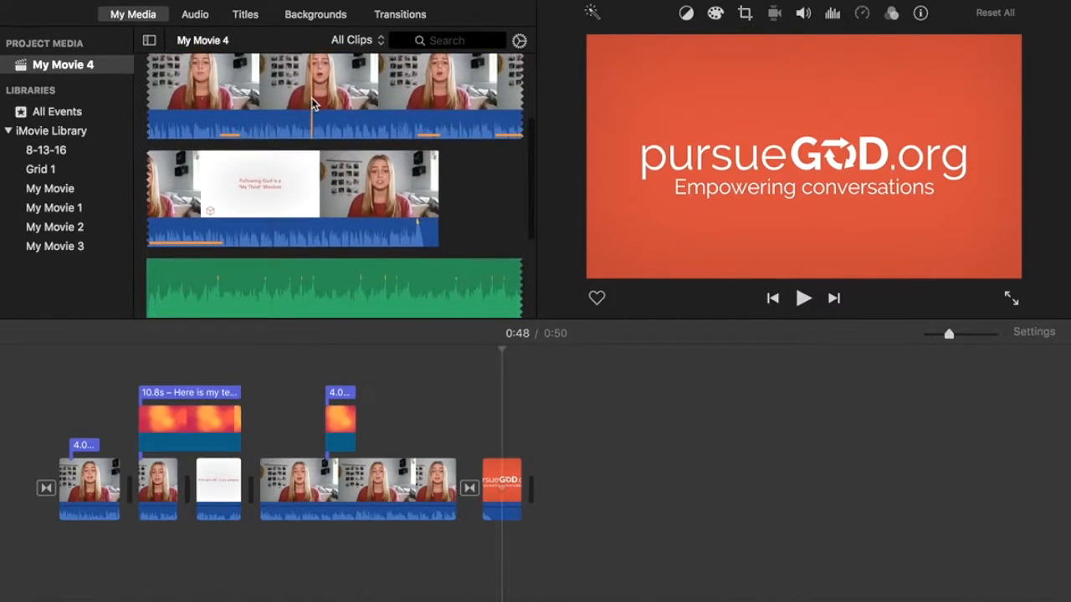
pyautogui.moveTo(297, 210); pyautogui.dragTo(56, 595)
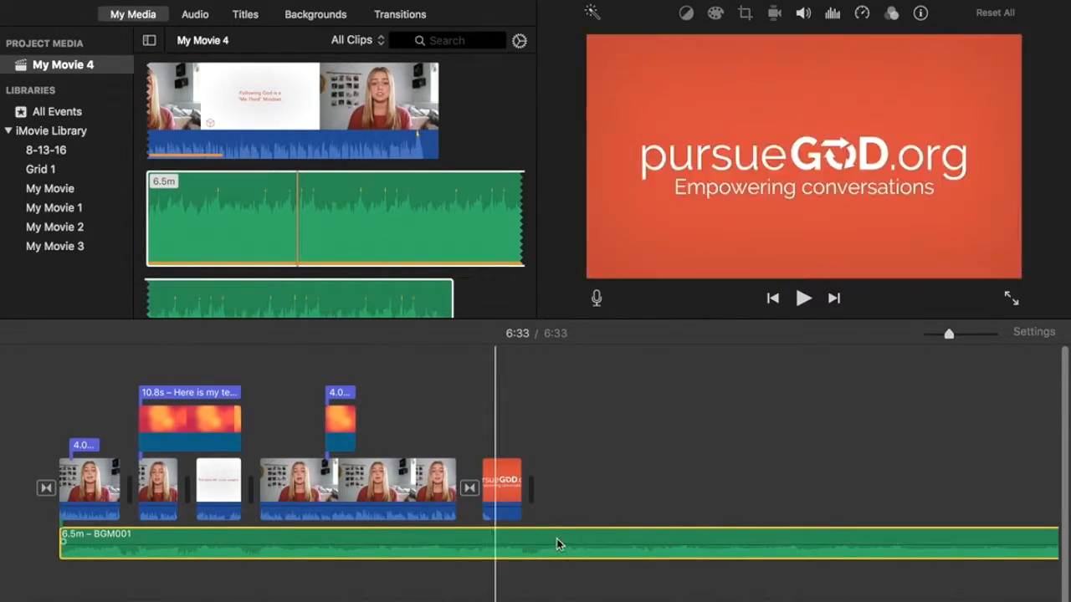
pyautogui.click(938, 335)
pyautogui.moveTo(937, 334); pyautogui.dragTo(927, 335)
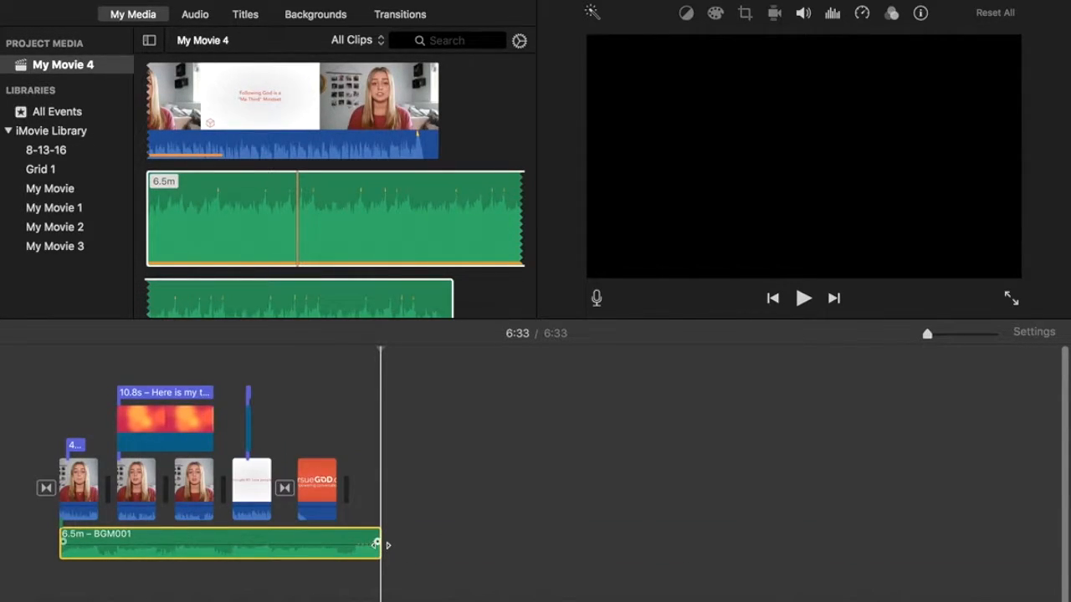
pyautogui.moveTo(376, 544); pyautogui.dragTo(406, 531)
pyautogui.click(949, 335)
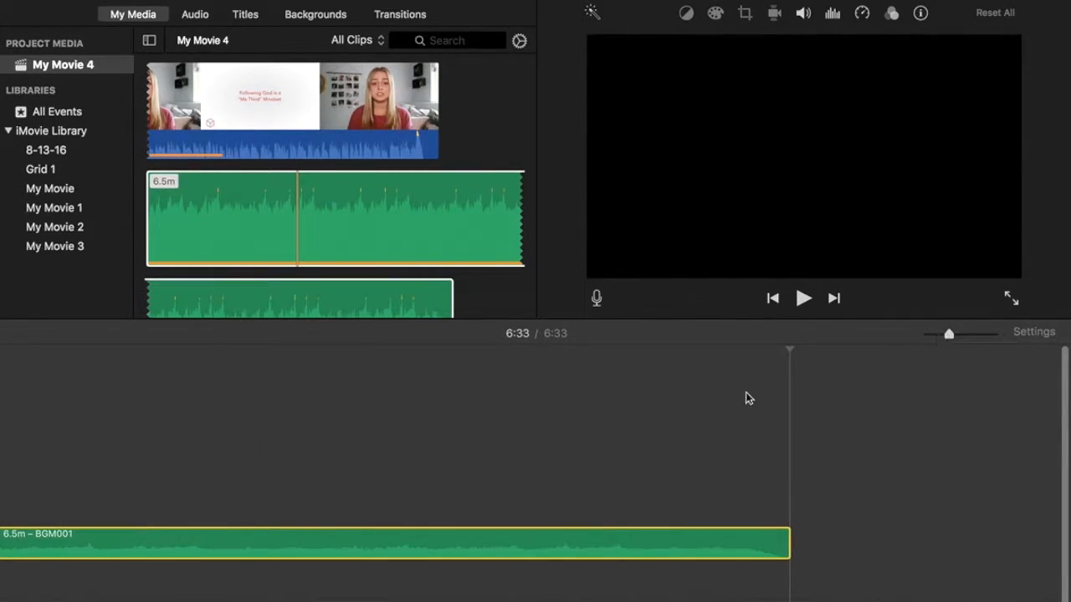
# Split the BGM001 music at the 0:50 movie end and delete the 5.7-minute remainder.
pyautogui.click(555, 471)
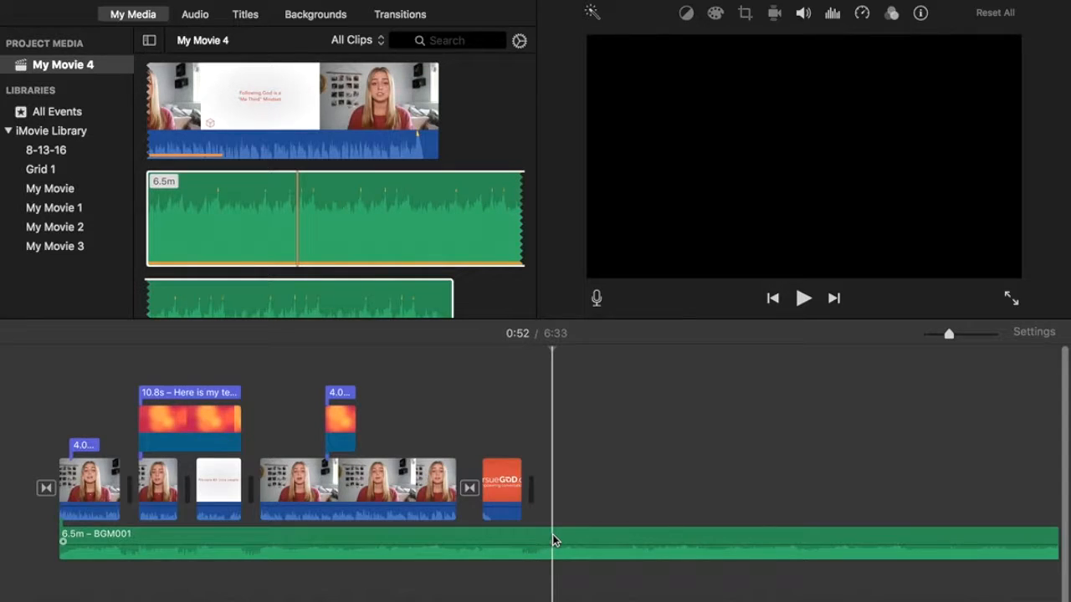
pyautogui.rightClick(552, 534)
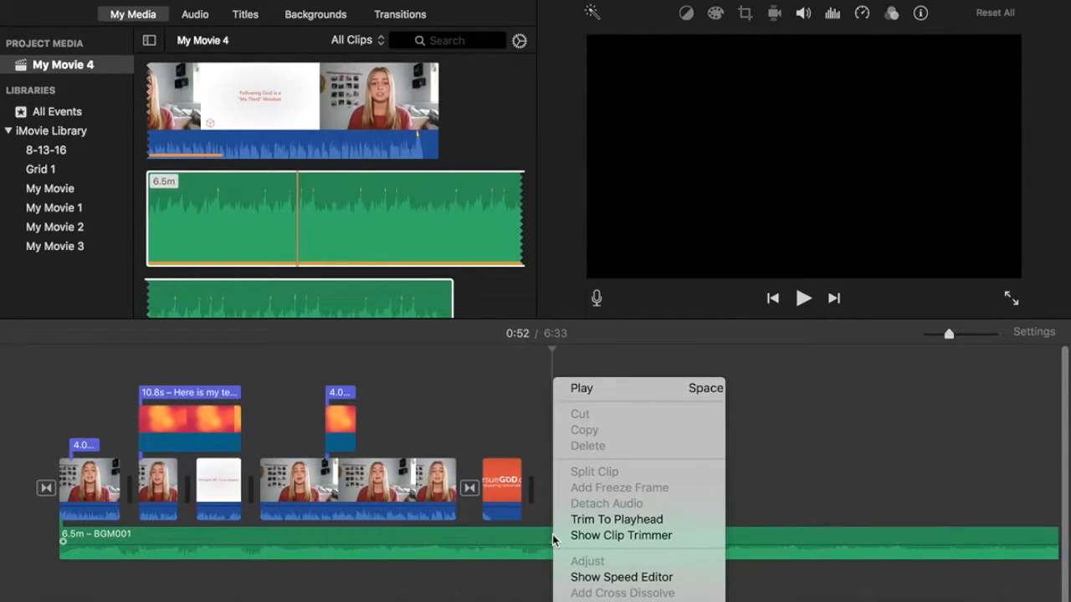
pyautogui.click(594, 519)
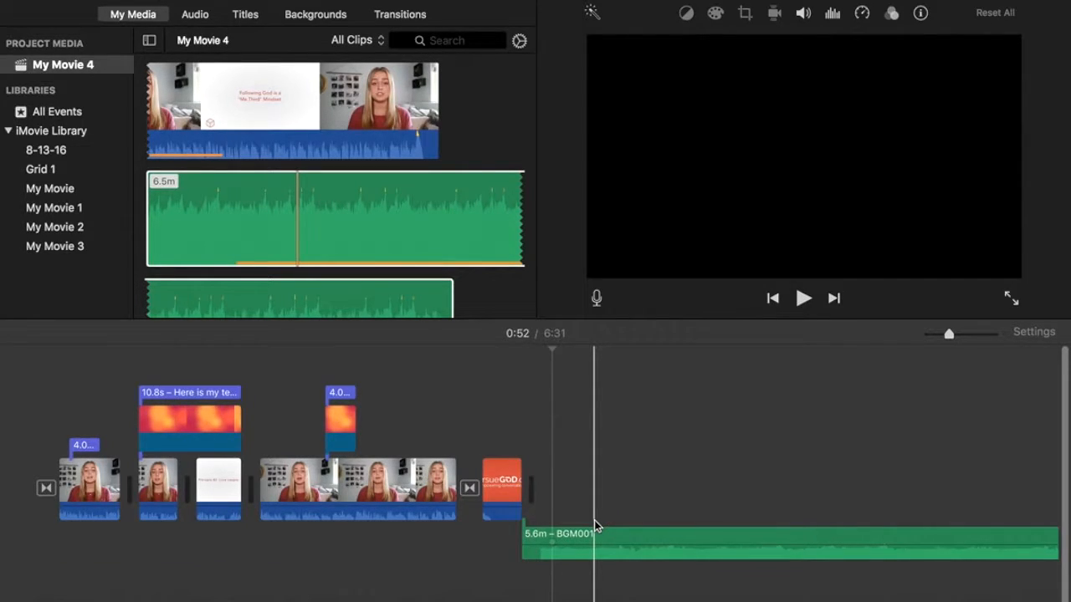
pyautogui.press('super+z')
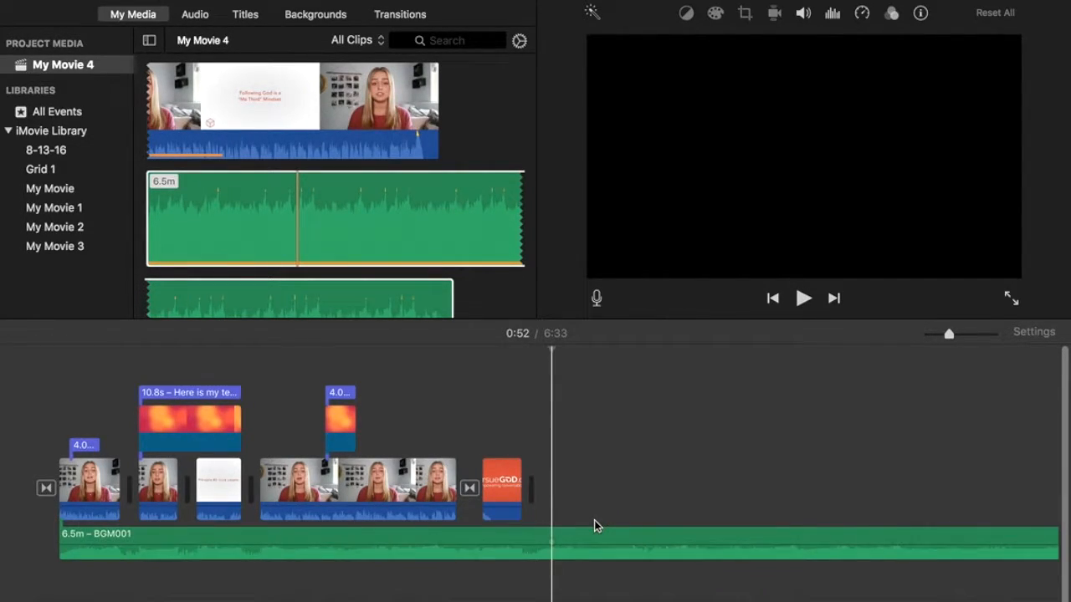
pyautogui.click(534, 541)
pyautogui.rightClick(534, 541)
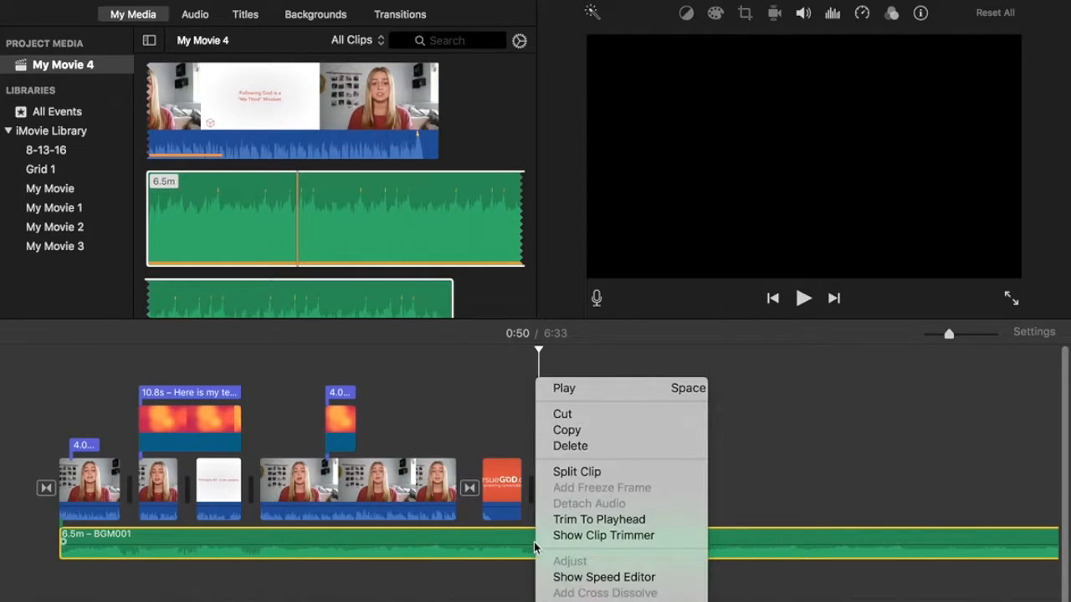
pyautogui.click(588, 474)
pyautogui.click(634, 487)
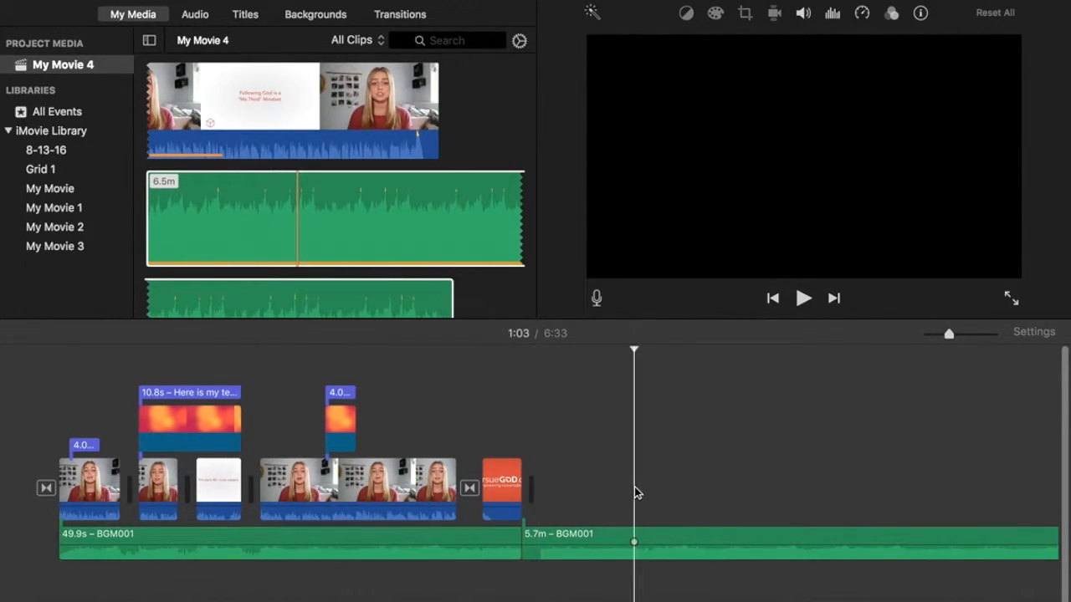
pyautogui.click(606, 537)
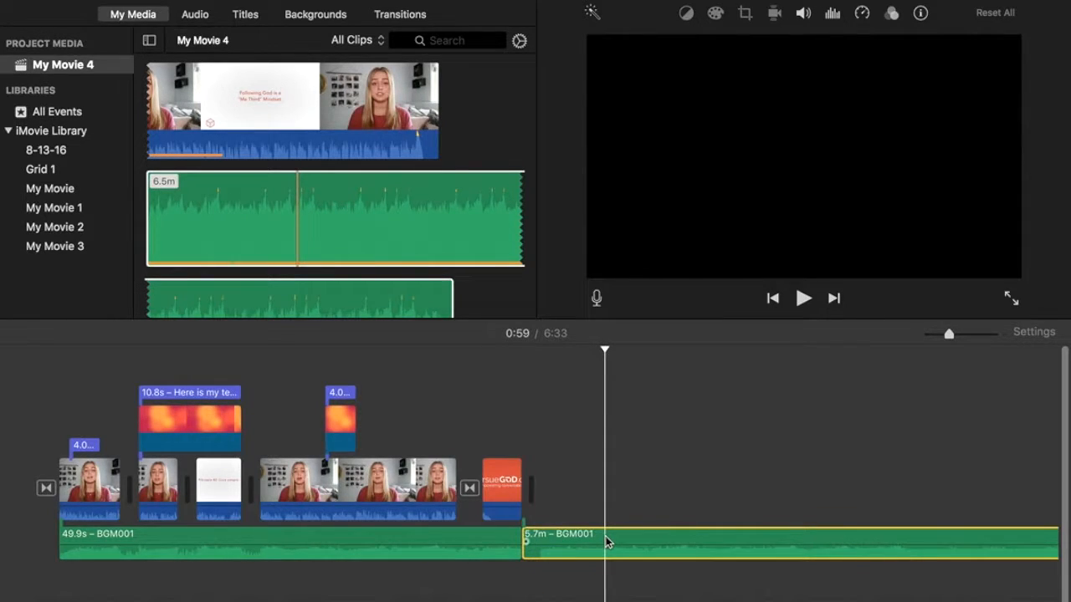
pyautogui.press('Delete')
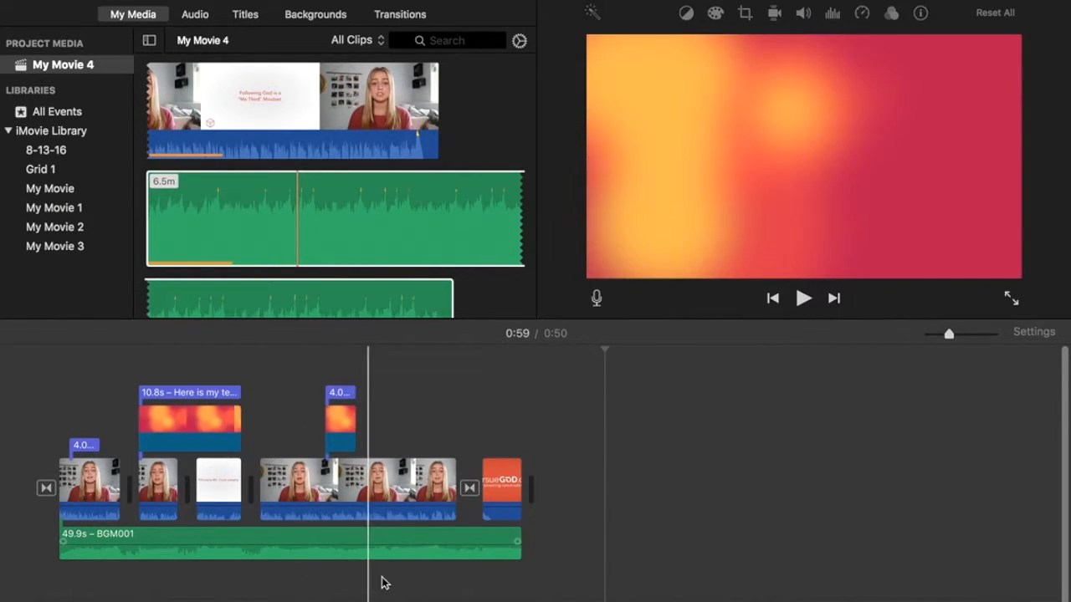
# Lower the BGM001 music clip's volume to 11%.
pyautogui.click(487, 553)
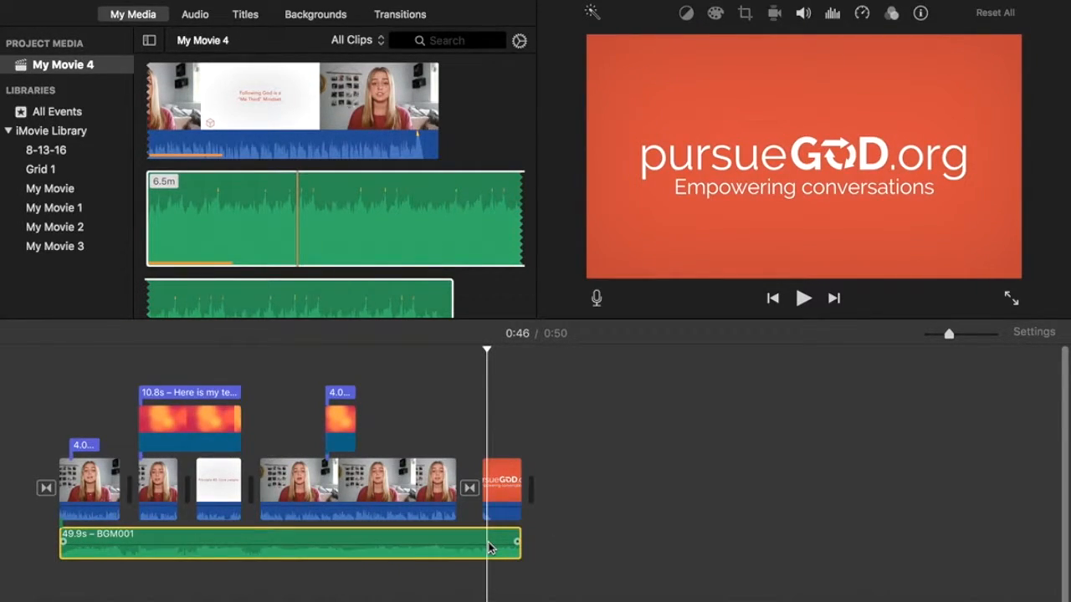
pyautogui.click(803, 13)
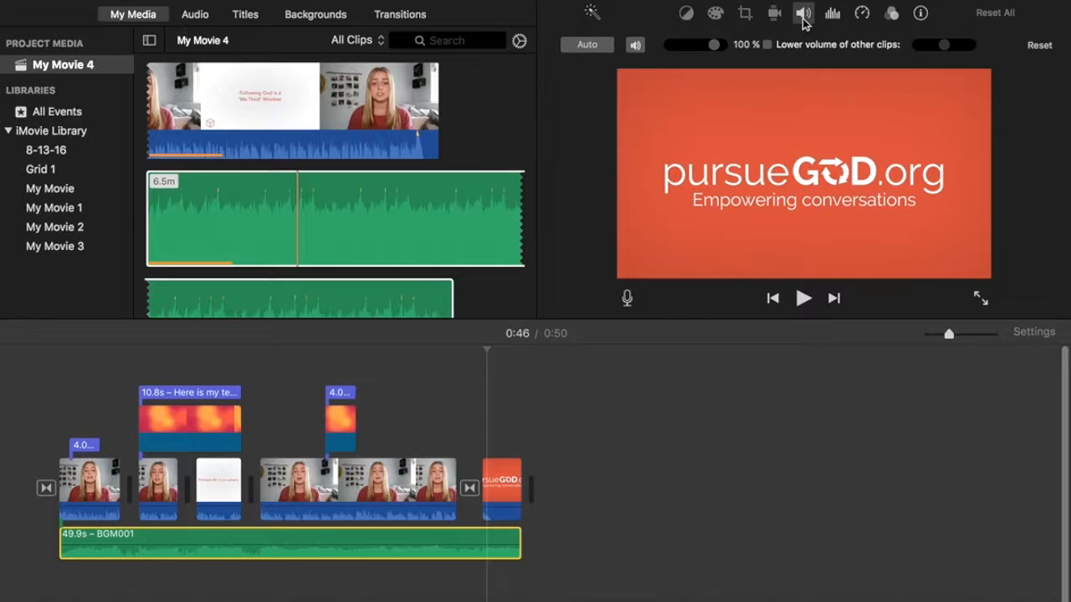
pyautogui.moveTo(713, 44); pyautogui.dragTo(678, 50)
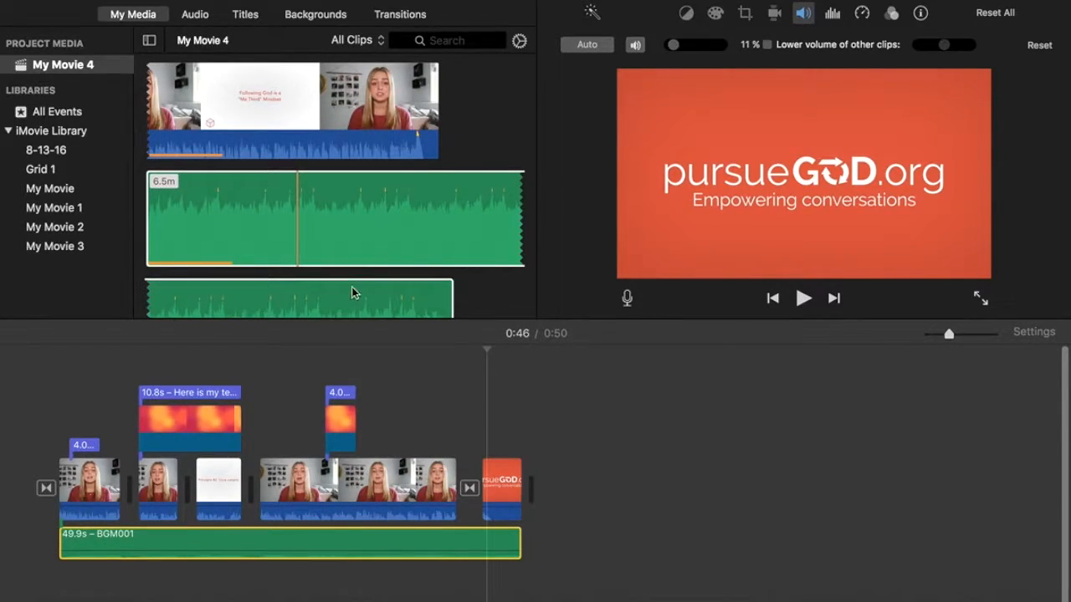
# Play the movie from the start to check the music, then select all the video clips.
pyautogui.click(52, 426)
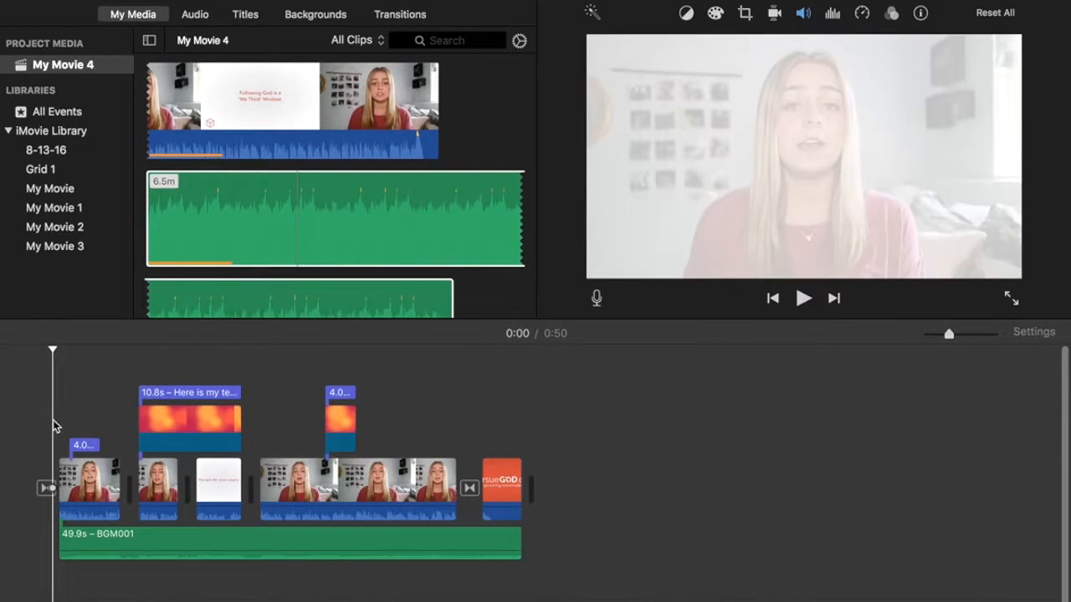
pyautogui.press('space')
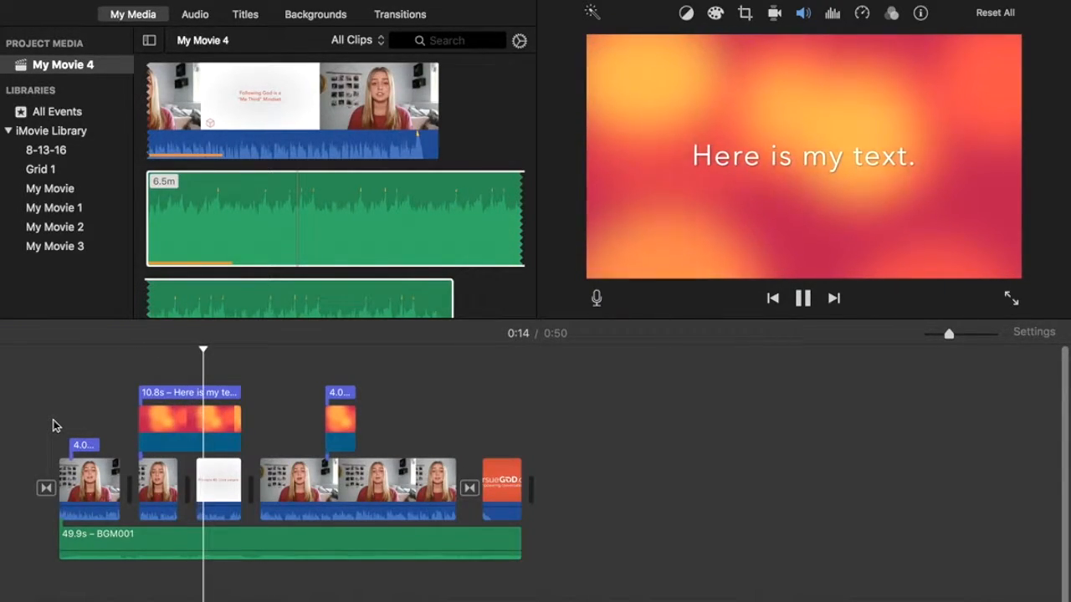
pyautogui.press('space')
pyautogui.moveTo(565, 497); pyautogui.dragTo(39, 490)
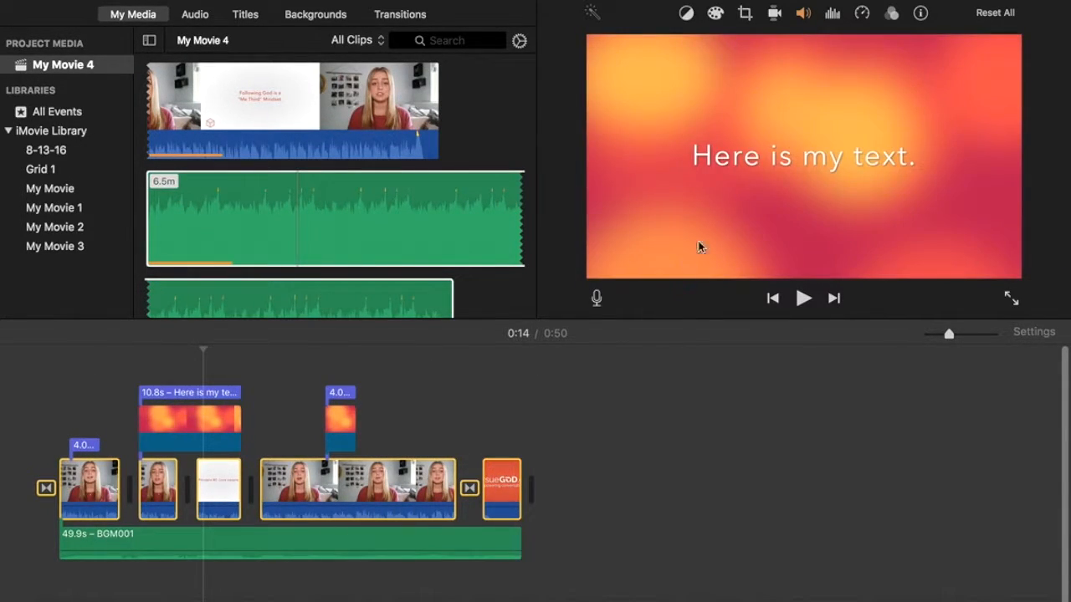
# Turn on 'Lower volume of other clips' for the selected video clips.
pyautogui.click(804, 14)
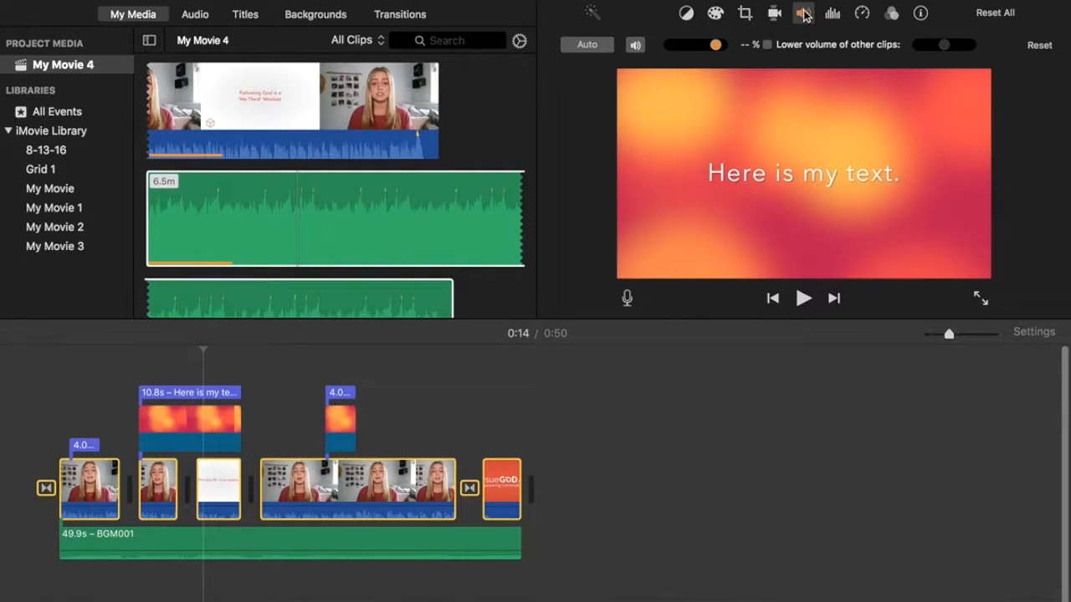
pyautogui.click(767, 45)
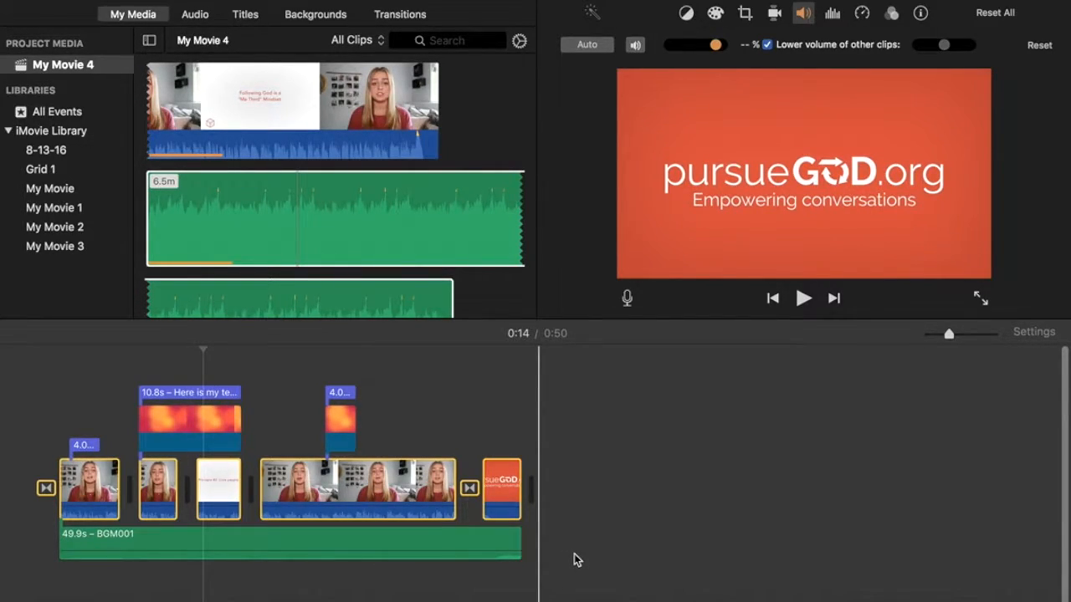
pyautogui.click(640, 499)
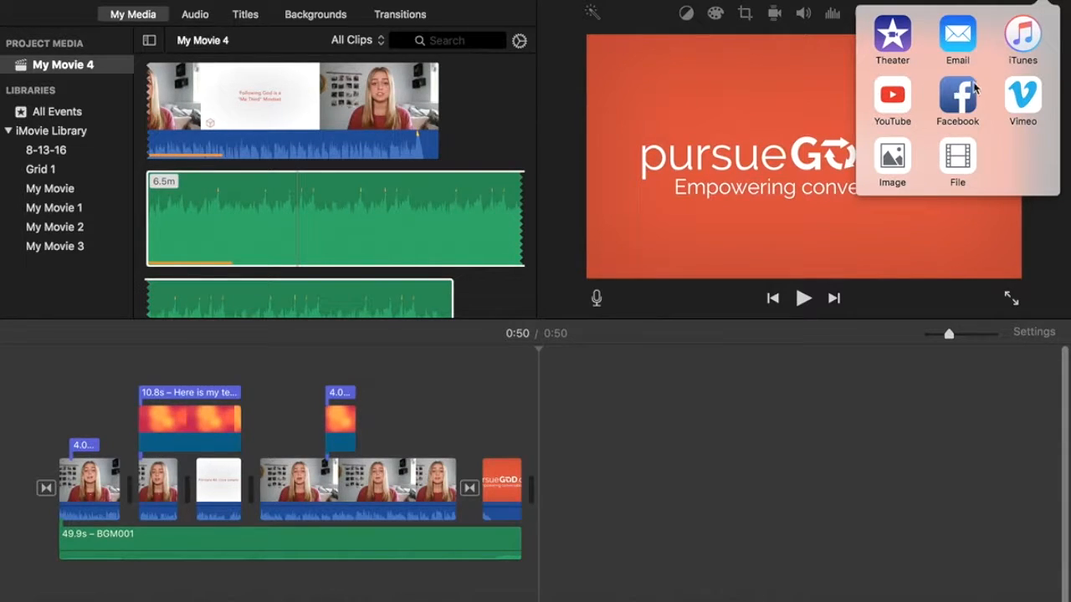
pyautogui.click(958, 163)
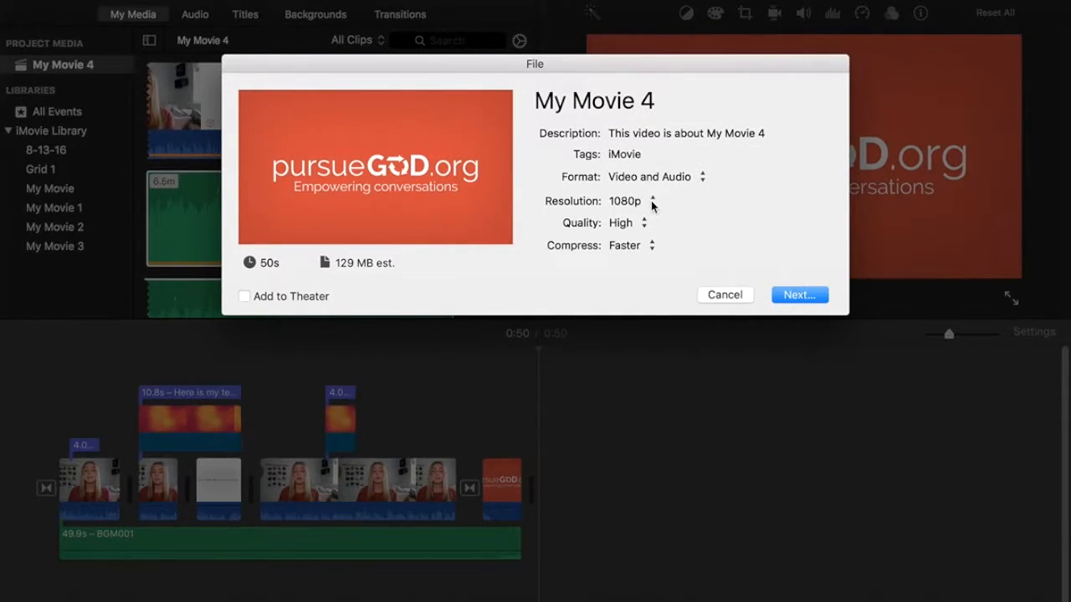
pyautogui.click(642, 224)
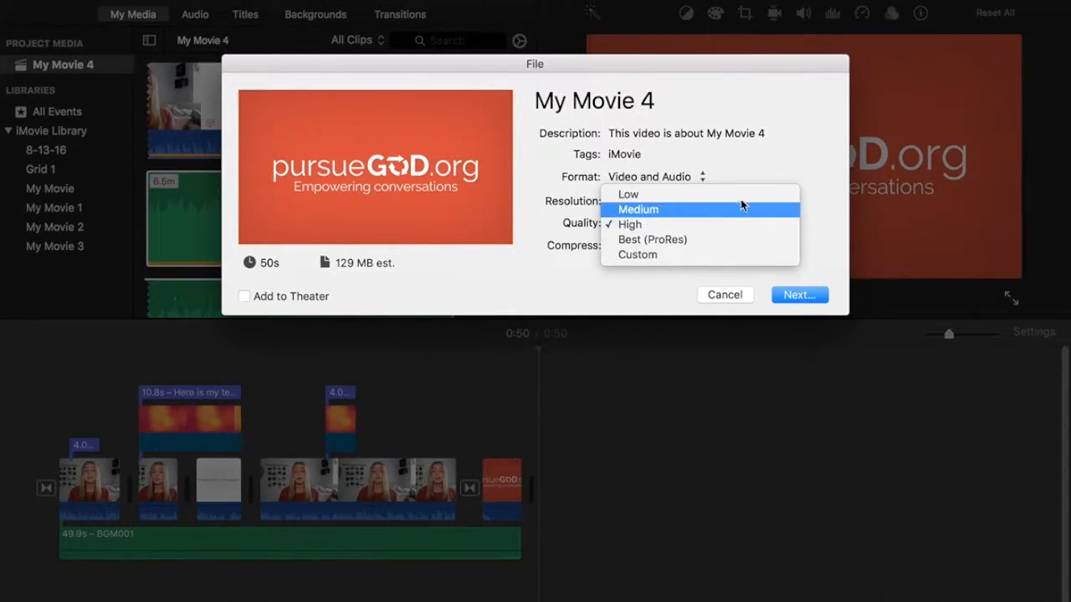
pyautogui.click(812, 156)
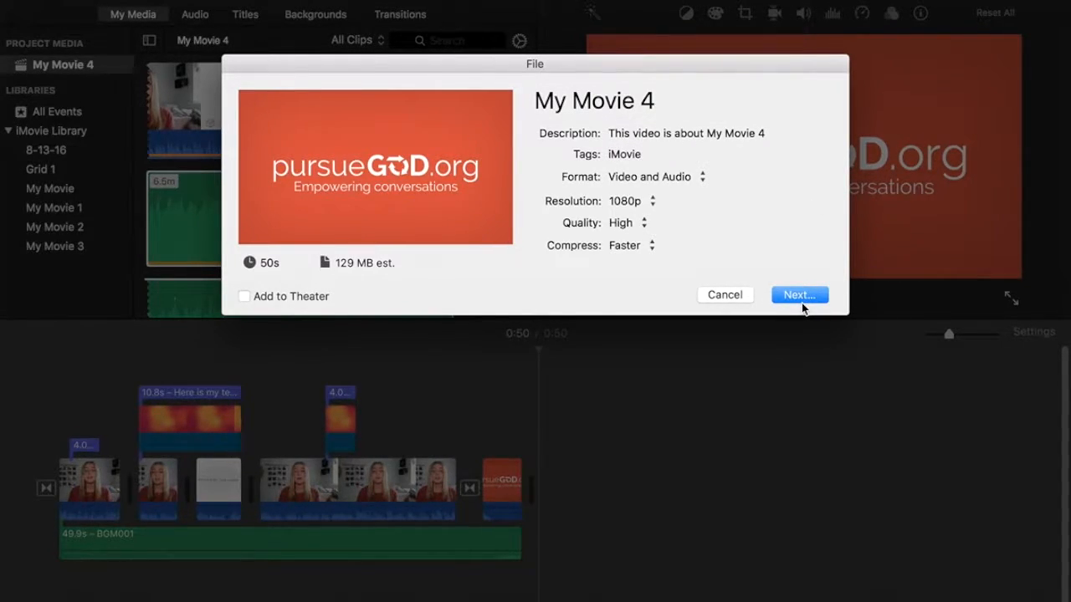
pyautogui.click(724, 294)
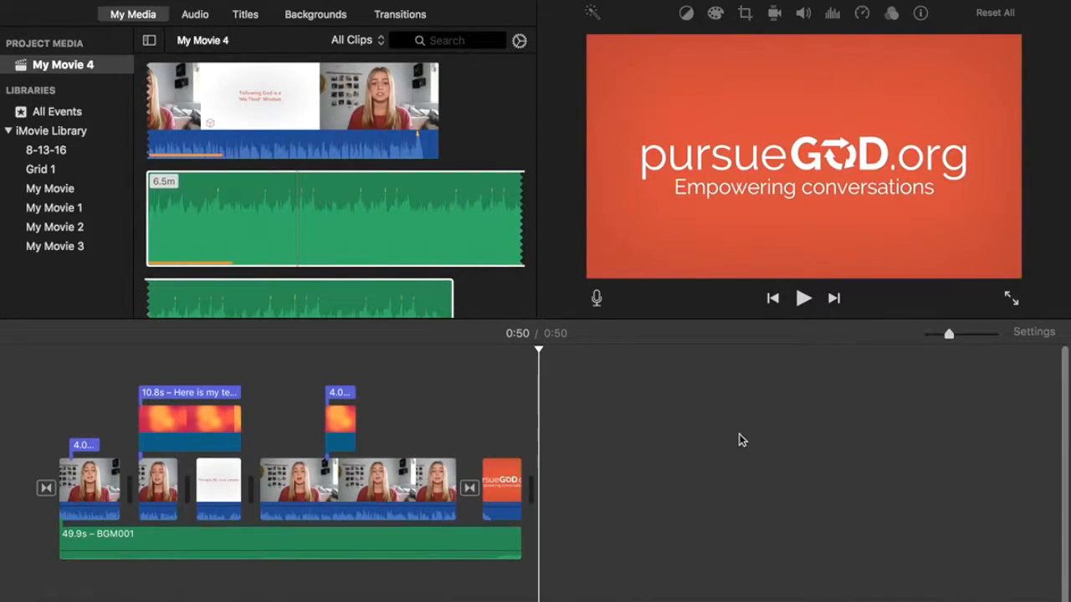